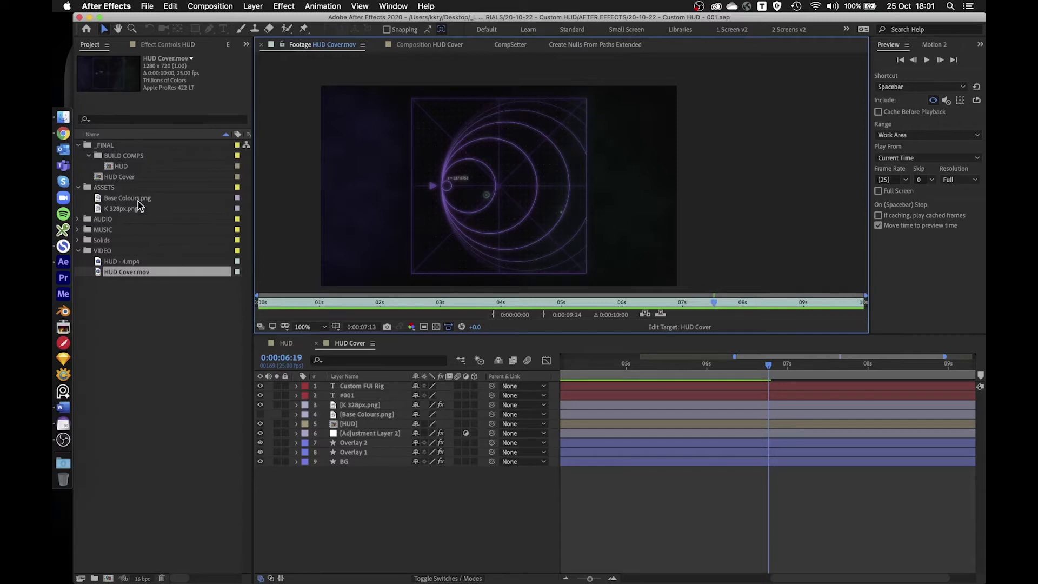
# - View the HUD reference video on Instagram in Chrome, and play the HUD Cover.mov footage back in After Effects
pyautogui.click(63, 133)
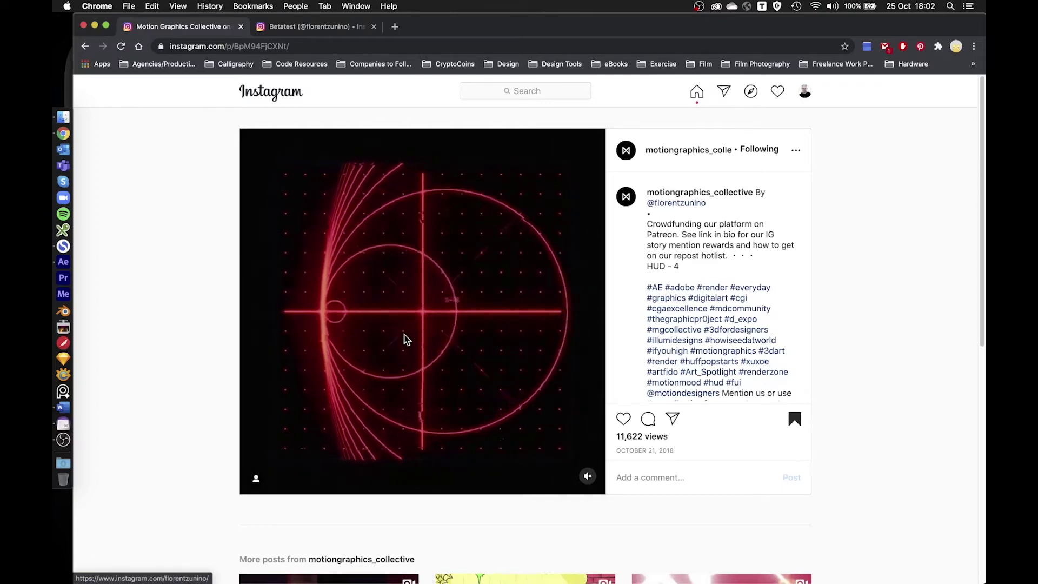
pyautogui.click(63, 262)
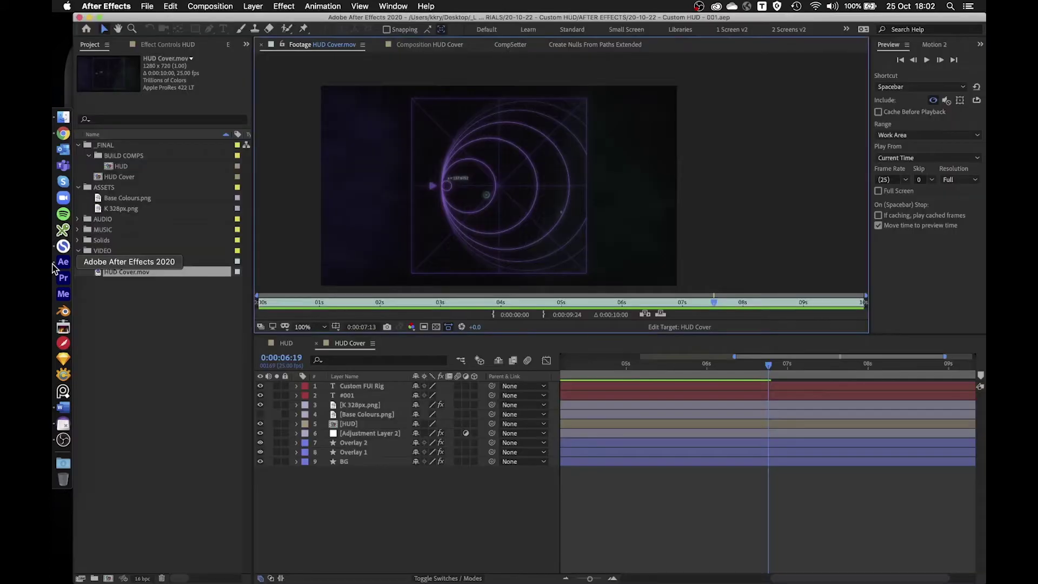
pyautogui.press('space')
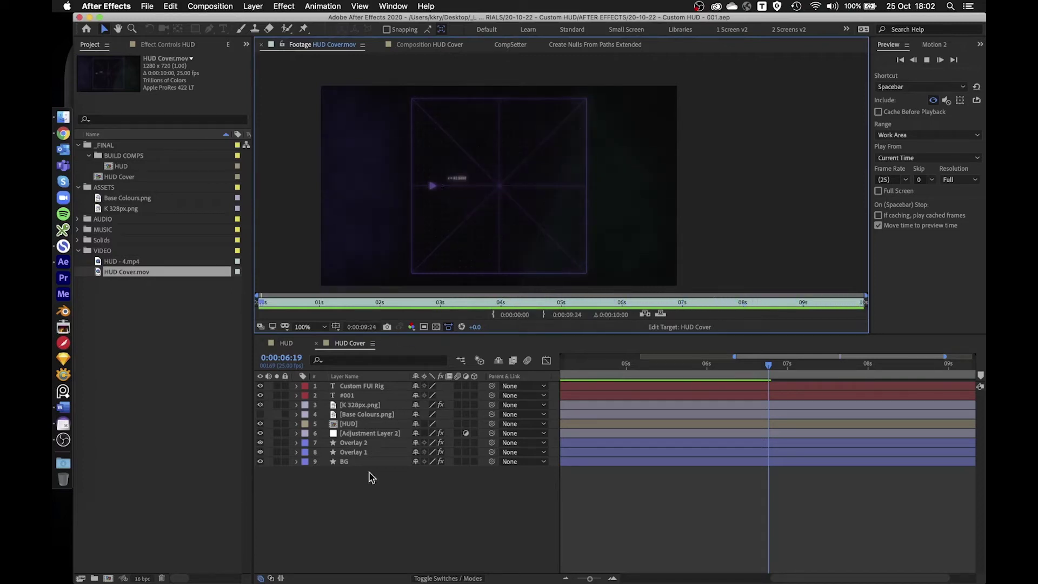
# - Open the HUD composition's timeline and collapse the Border layer's properties
pyautogui.click(365, 505)
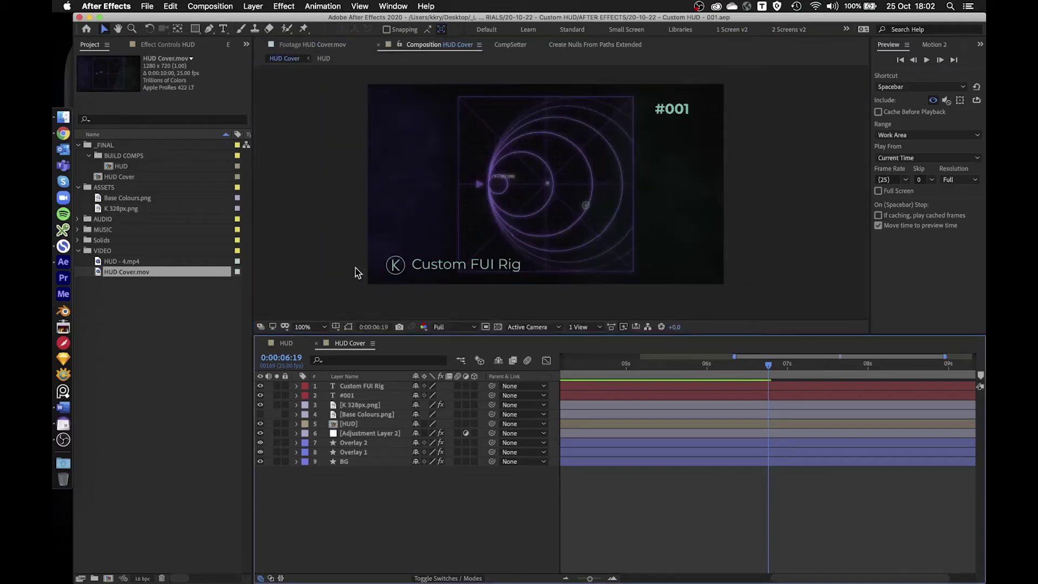
pyautogui.click(297, 344)
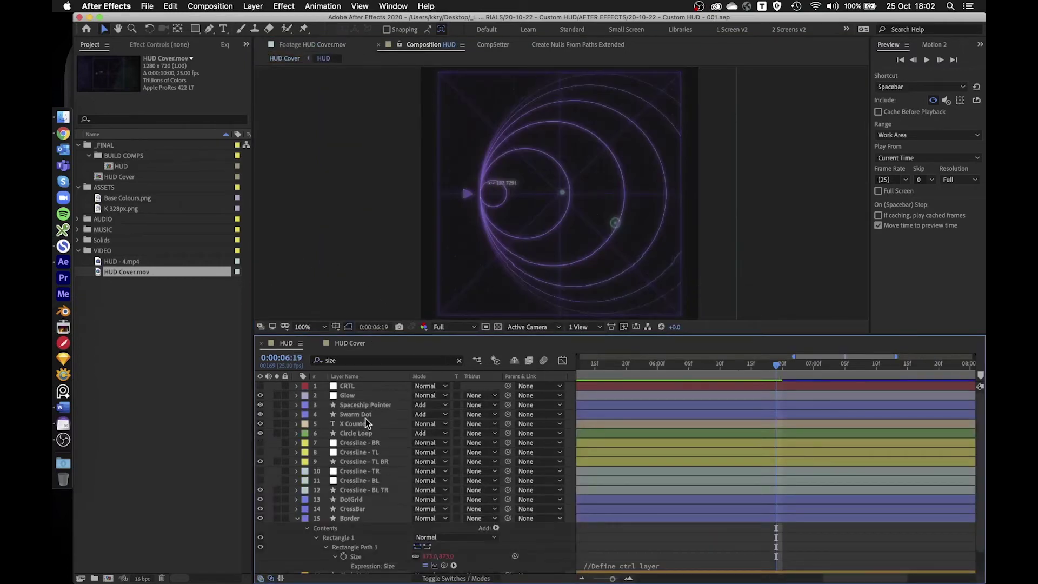
pyautogui.click(298, 519)
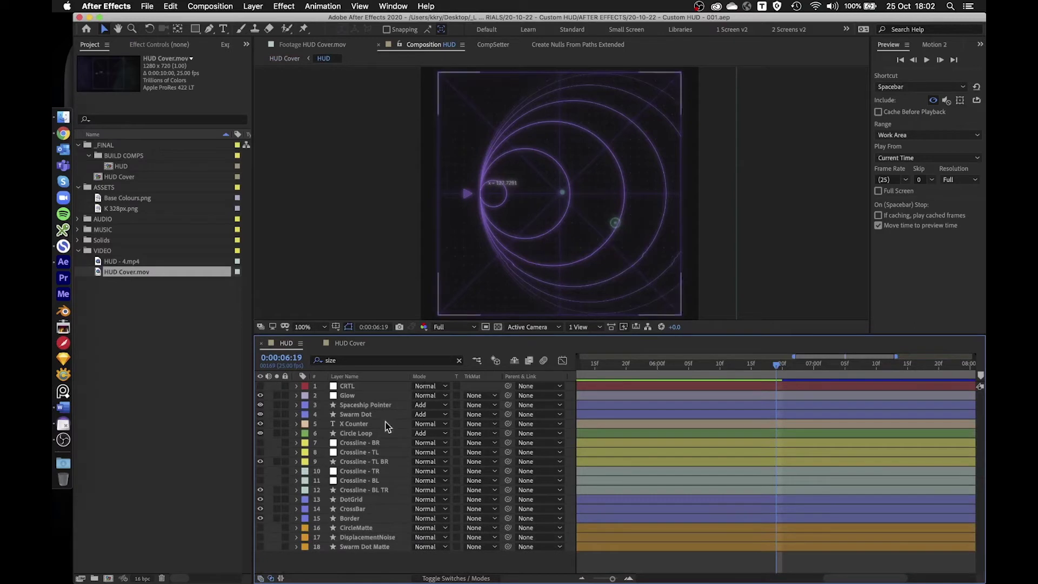
# - Examine the HUD composition's layers one by one, including DotGrid, the Crosslines, Circle Loop, X Counter and Swarm Dot
pyautogui.moveTo(351, 564); pyautogui.dragTo(355, 517)
pyautogui.click(352, 499)
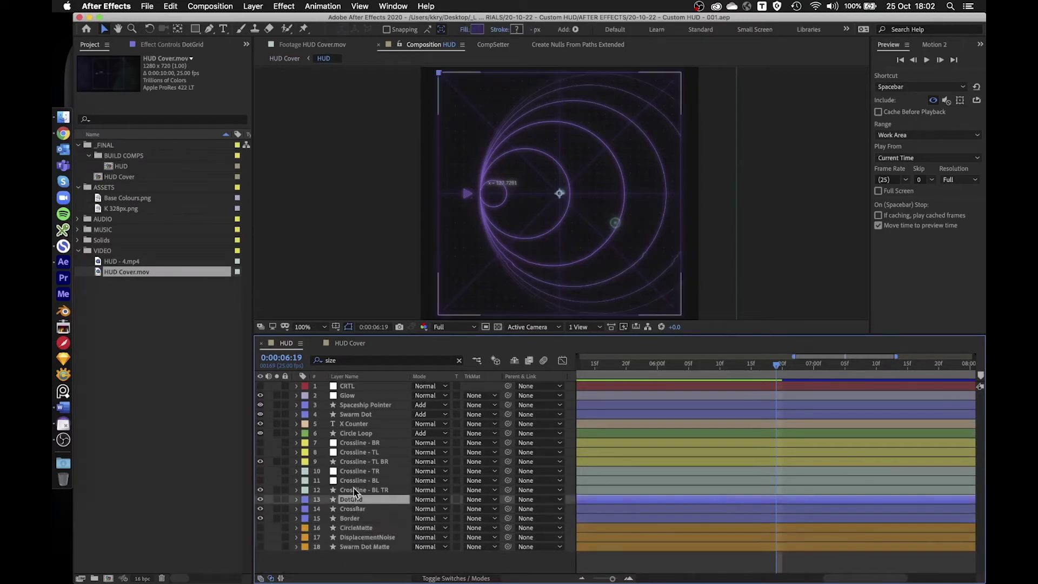
pyautogui.click(355, 481)
pyautogui.click(355, 473)
pyautogui.click(354, 462)
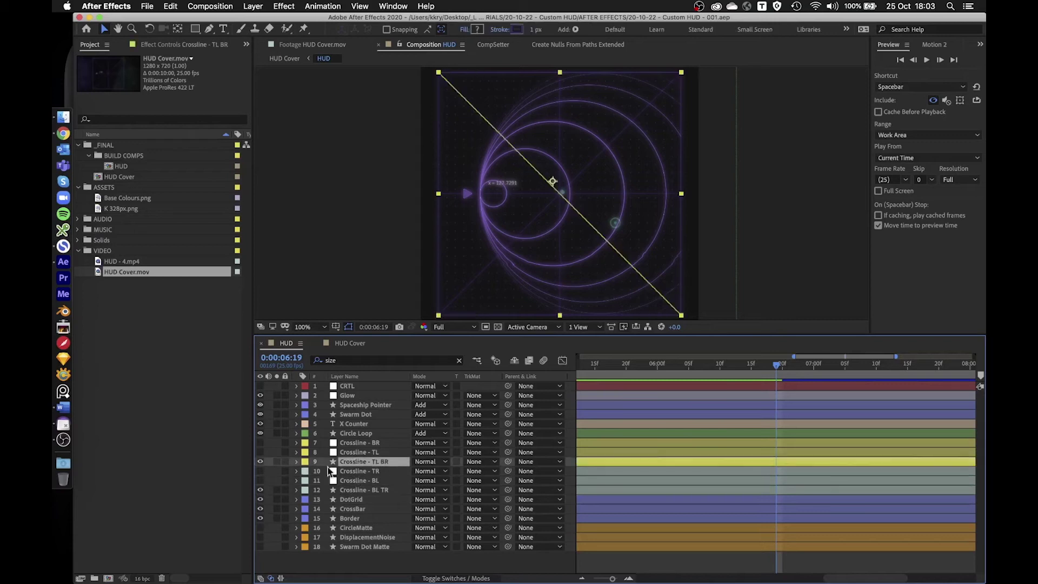
pyautogui.click(359, 432)
pyautogui.click(354, 424)
pyautogui.click(355, 415)
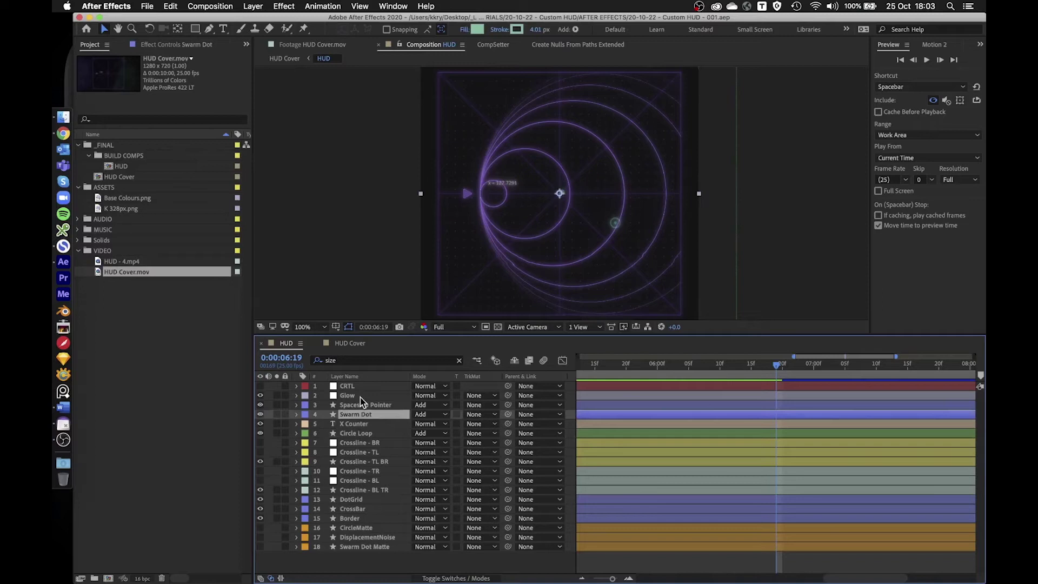
# - Compare the HUD composition with and without the Glow layer, leaving Glow hidden
pyautogui.click(349, 395)
pyautogui.click(260, 395)
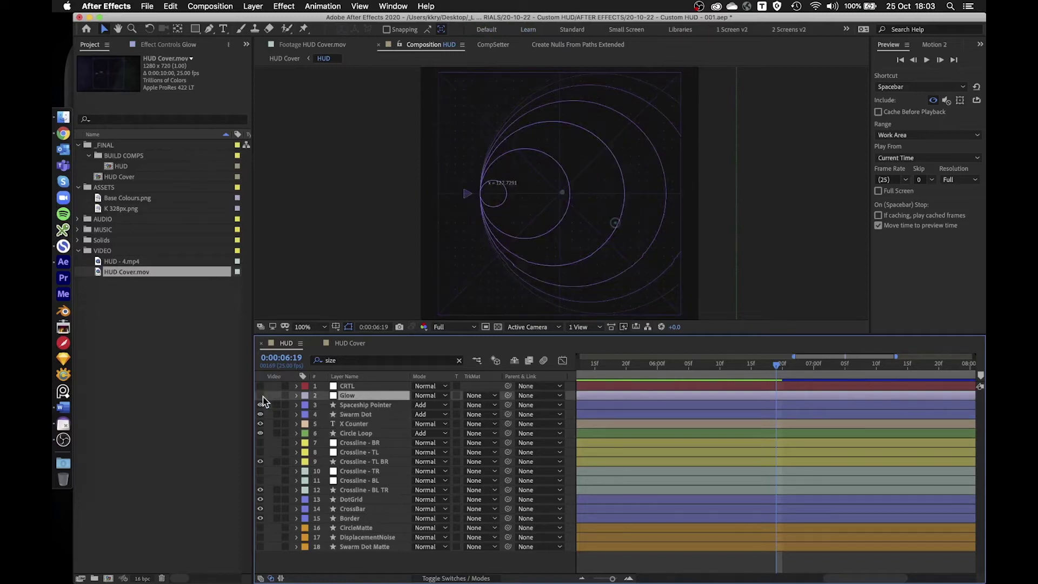
pyautogui.click(260, 395)
pyautogui.click(259, 395)
# - Reveal the CRTL layer's keyframed circleAnimation slider at the composition's start, with the full 10-second timeline in view
pyautogui.click(365, 386)
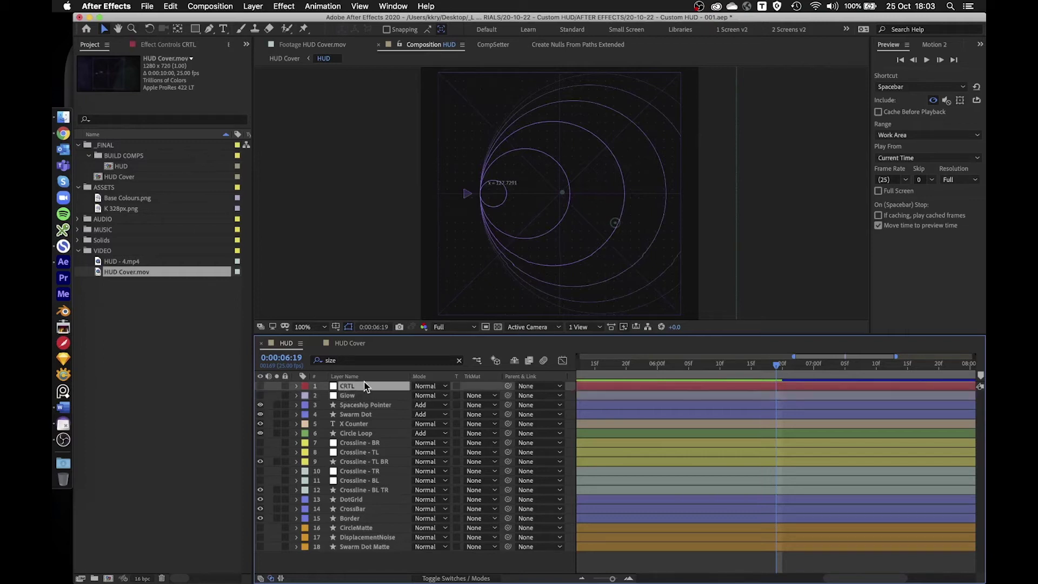
pyautogui.press('Home')
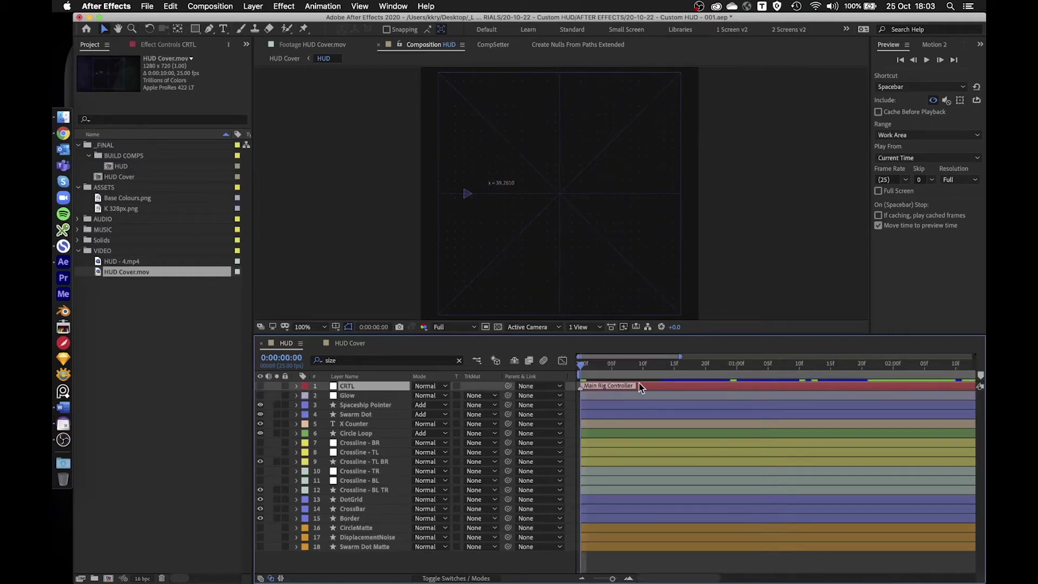
pyautogui.press('u')
pyautogui.press('-')
pyautogui.press('-')
pyautogui.press('-')
pyautogui.press('-')
pyautogui.press('-')
pyautogui.press('-')
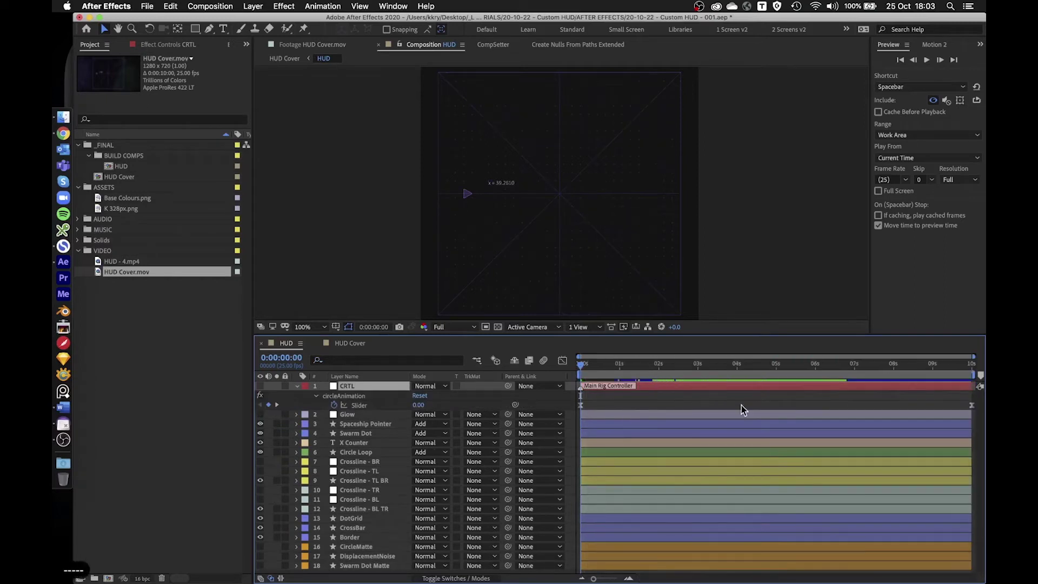
# - Scrub the circle animation to 0:00:06:14 and show the CRTL layer's effect controls
pyautogui.click(582, 410)
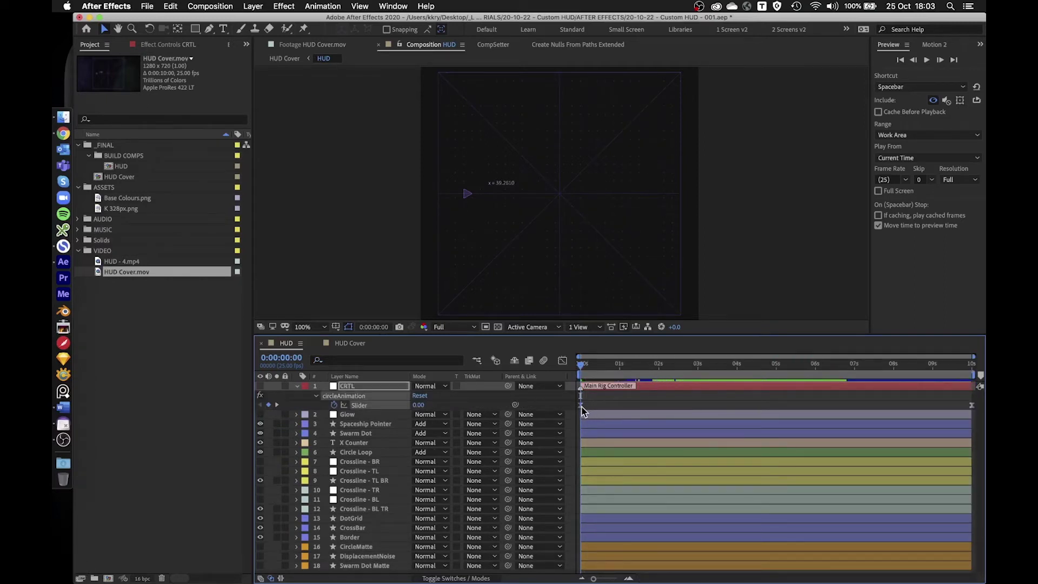
pyautogui.moveTo(627, 364); pyautogui.dragTo(837, 366)
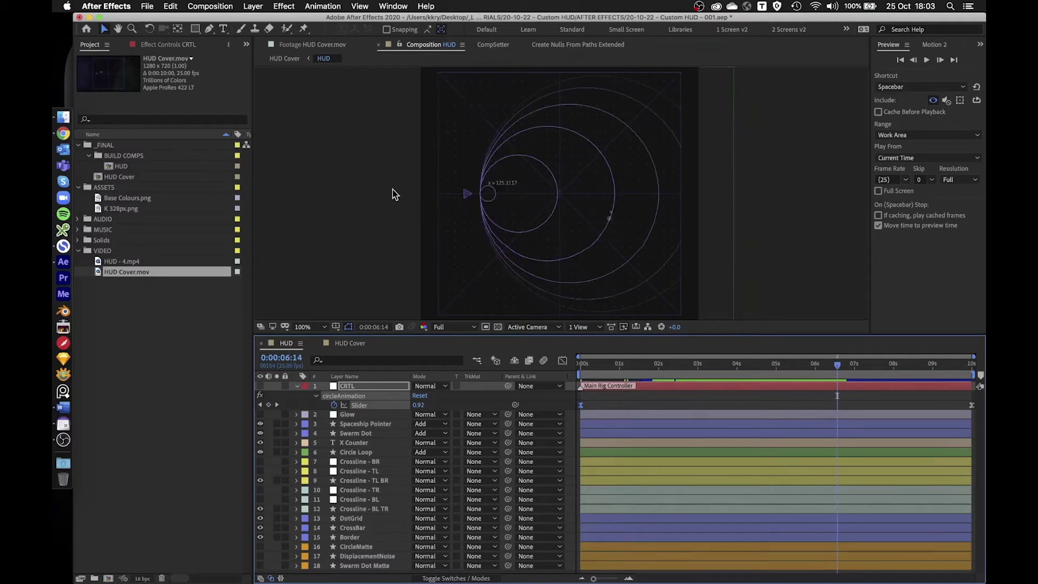
pyautogui.click(363, 387)
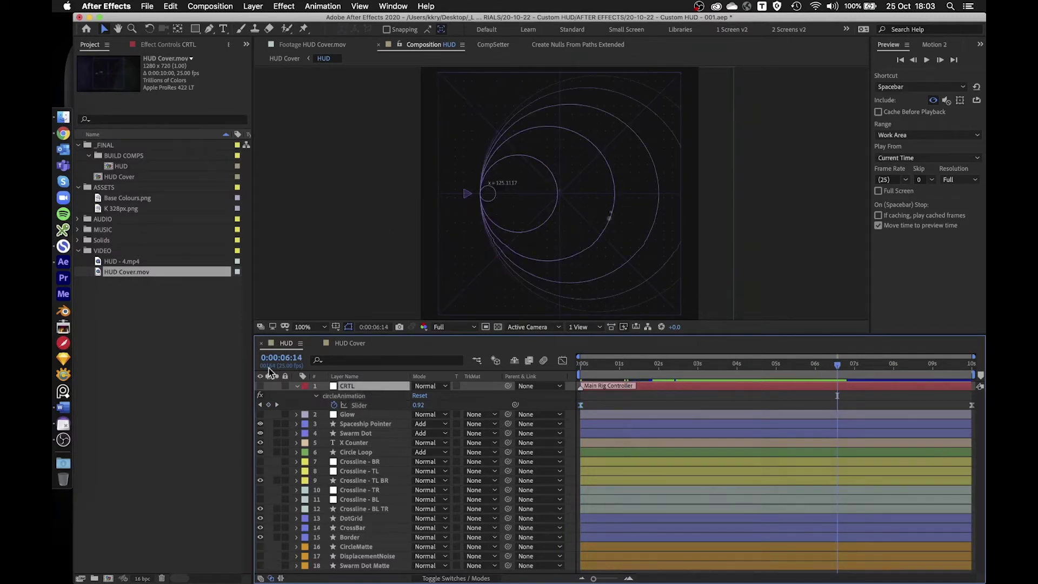
pyautogui.click(167, 45)
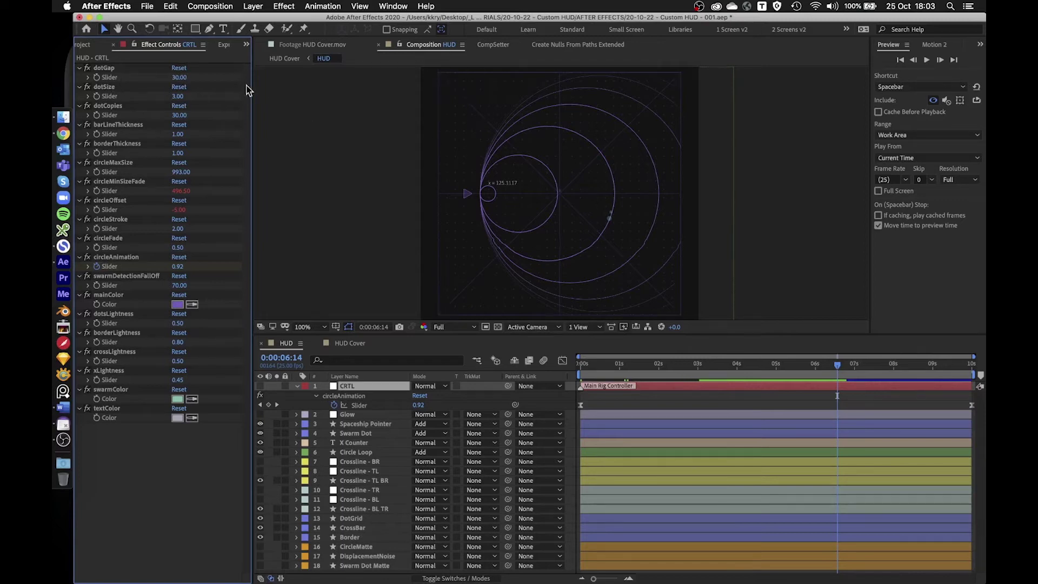
# - Set the CRTL layer's dotGap slider to 50 and its dotCopies slider to 10
pyautogui.write('0')
pyautogui.press('Return')
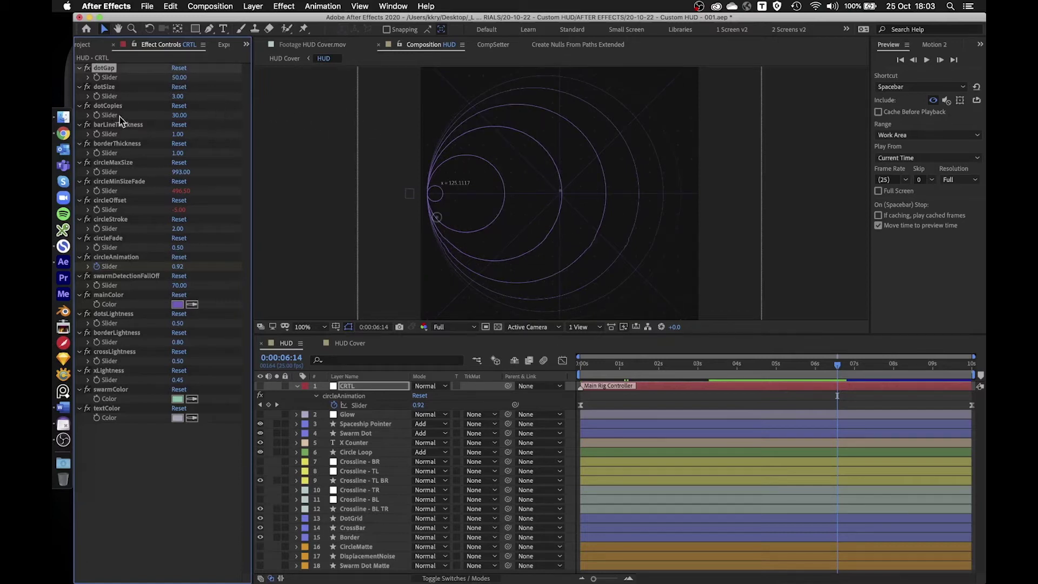
pyautogui.write('1')
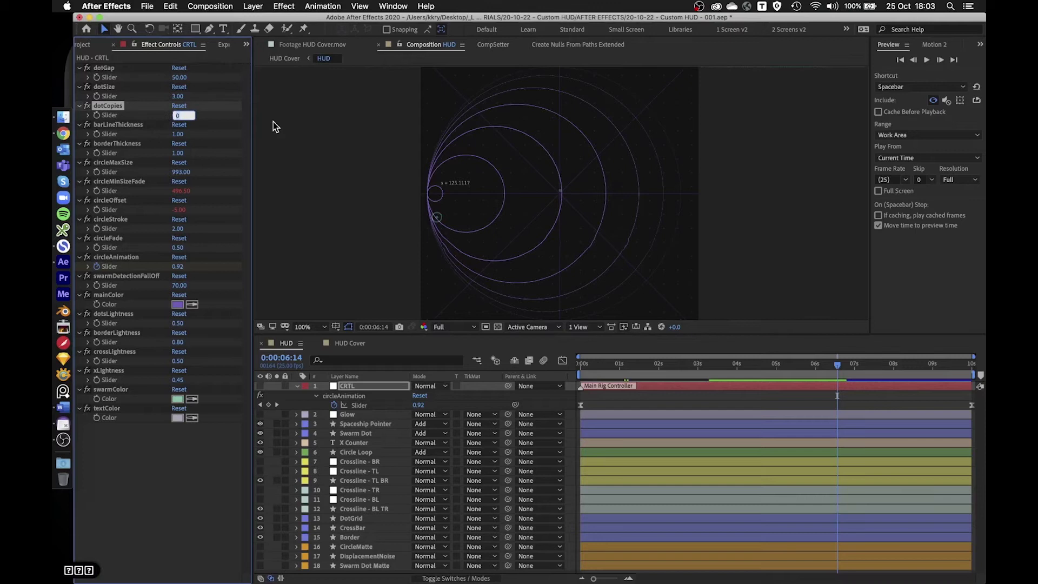
pyautogui.press('Up')
pyautogui.press('Up')
pyautogui.press('Up')
pyautogui.press('Up')
pyautogui.press('Up')
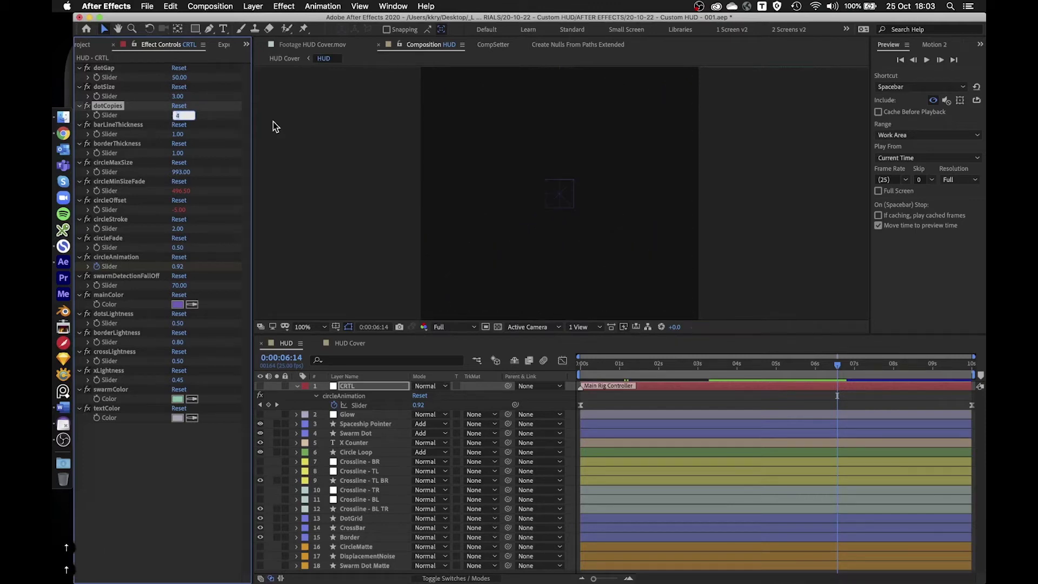
pyautogui.press('Up')
pyautogui.press('Up')
pyautogui.press('Up')
pyautogui.press('Return')
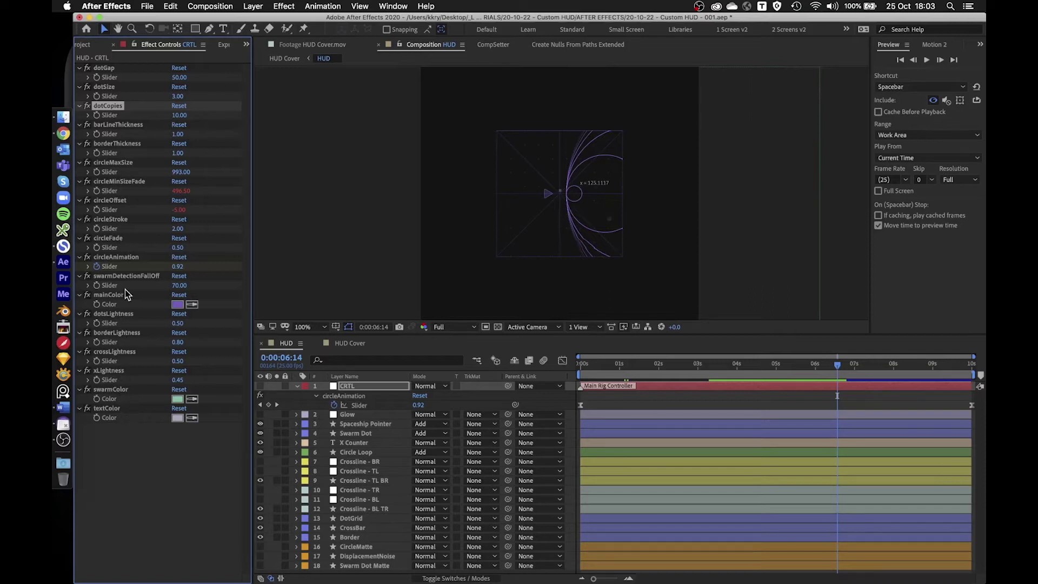
# - Set the CRTL layer's circleOffset slider to -3
pyautogui.press('Up')
pyautogui.press('Up')
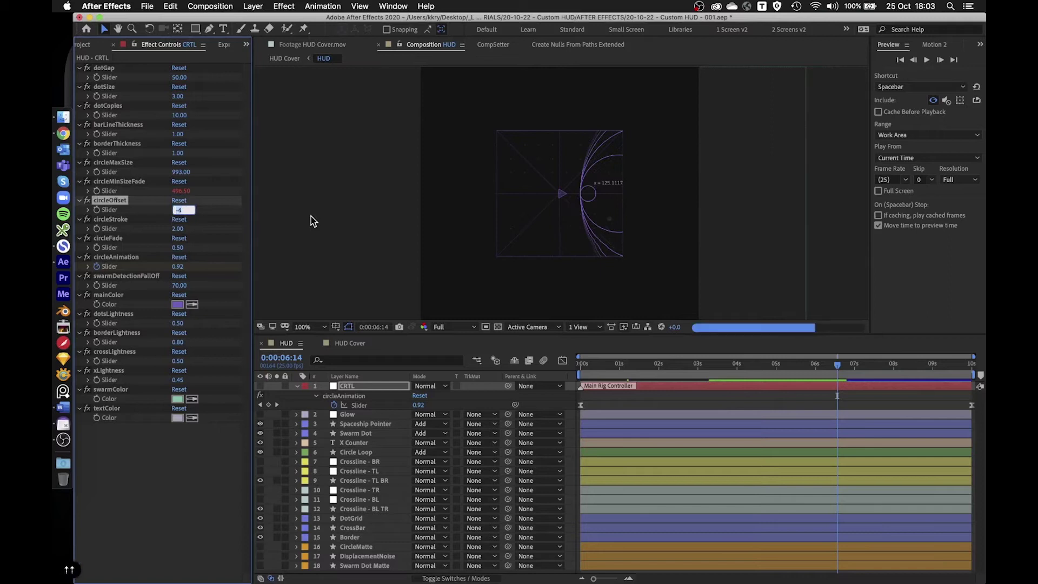
pyautogui.press('Up')
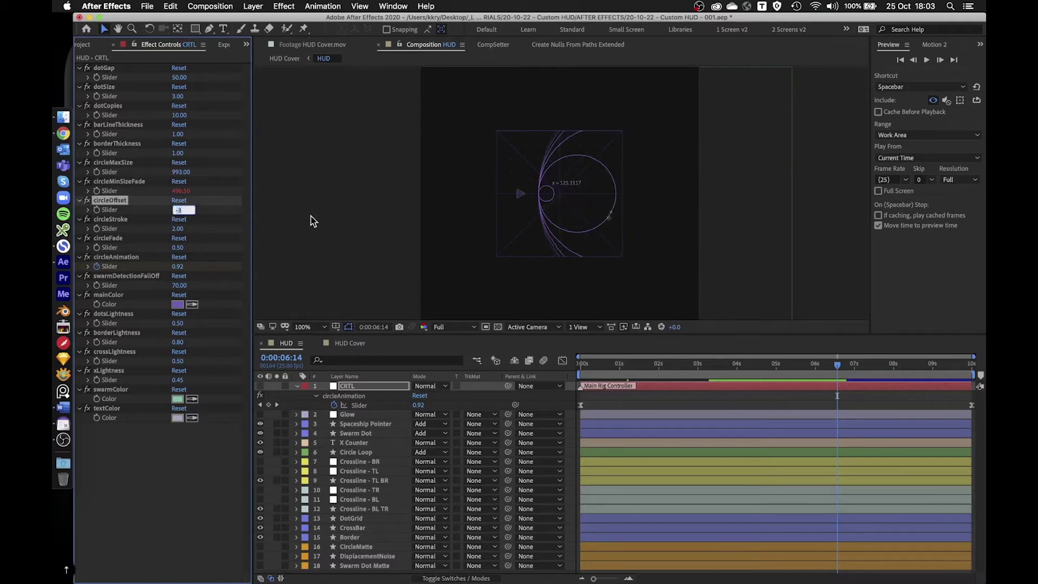
pyautogui.click(384, 153)
# - Set both the dotGap and dotCopies sliders on the CRTL layer to 30
pyautogui.press('.')
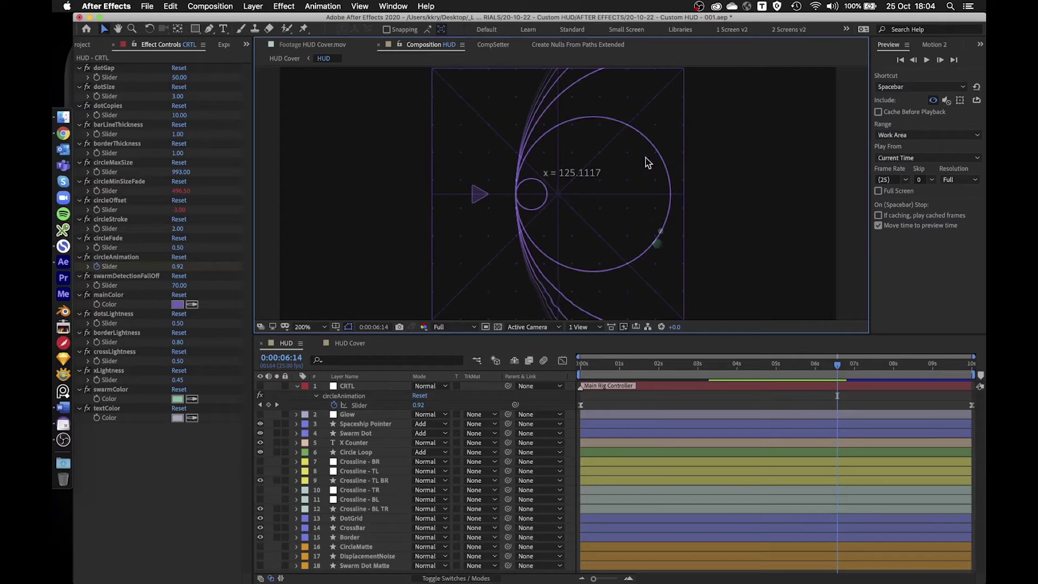
pyautogui.press(',')
pyautogui.press(',')
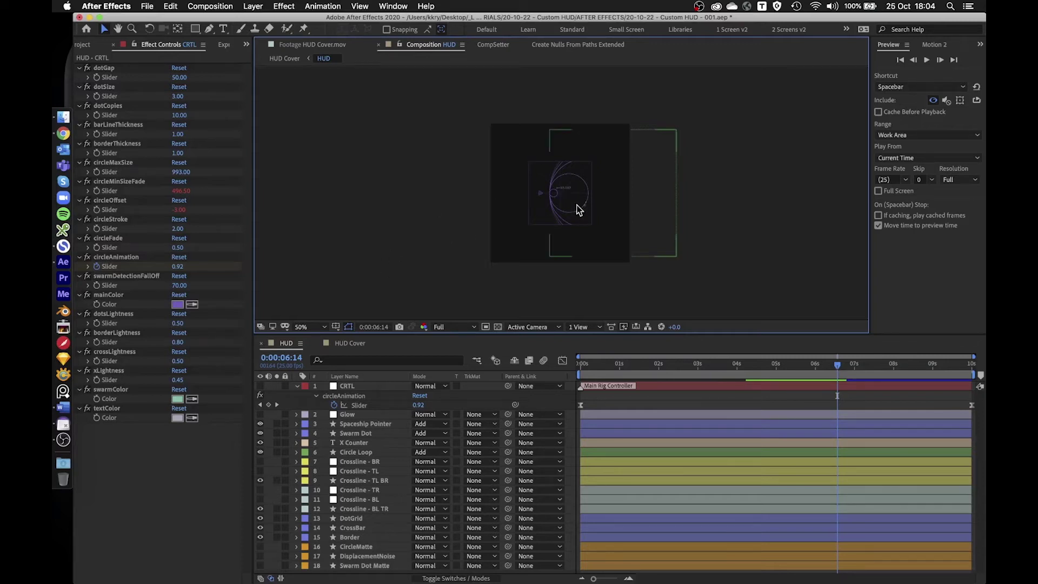
pyautogui.press('.')
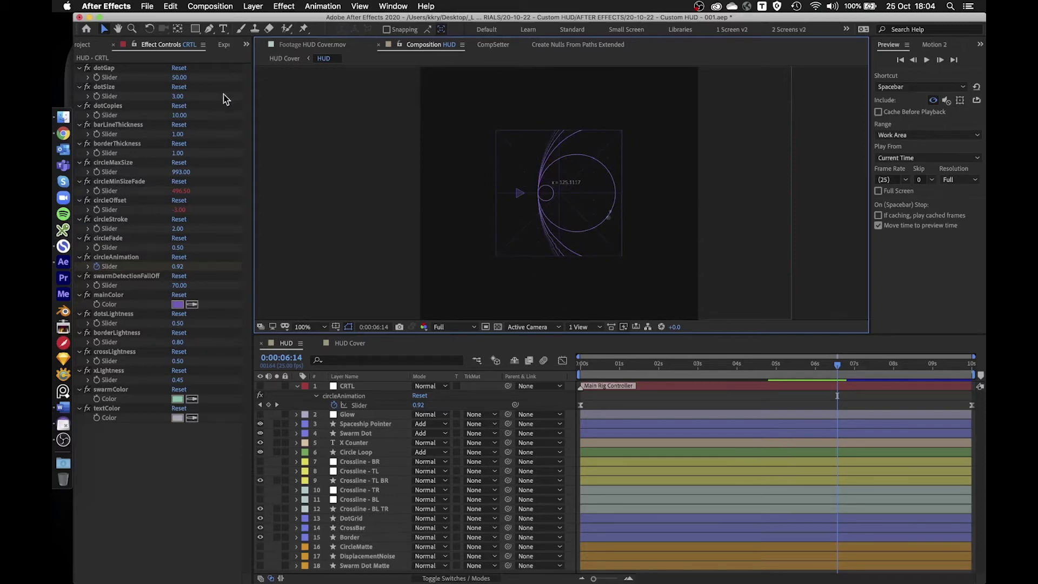
pyautogui.click(178, 77)
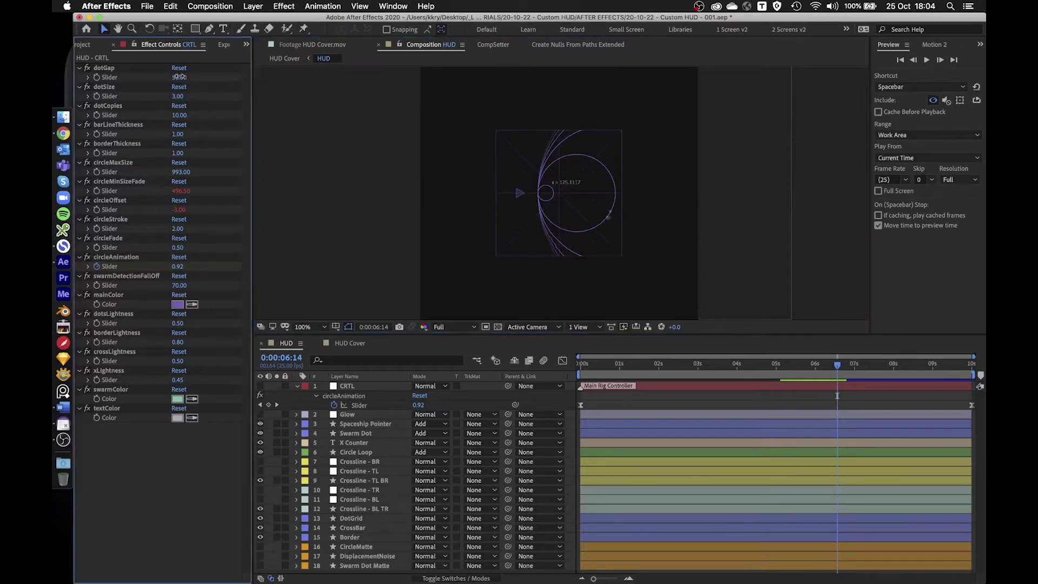
pyautogui.press('Return')
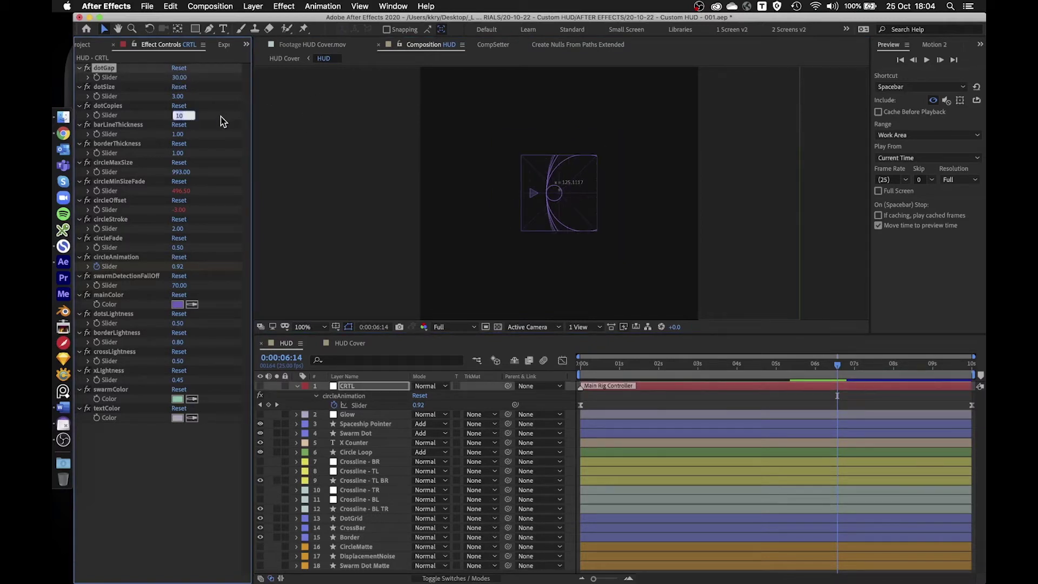
pyautogui.write('30')
pyautogui.press('Return')
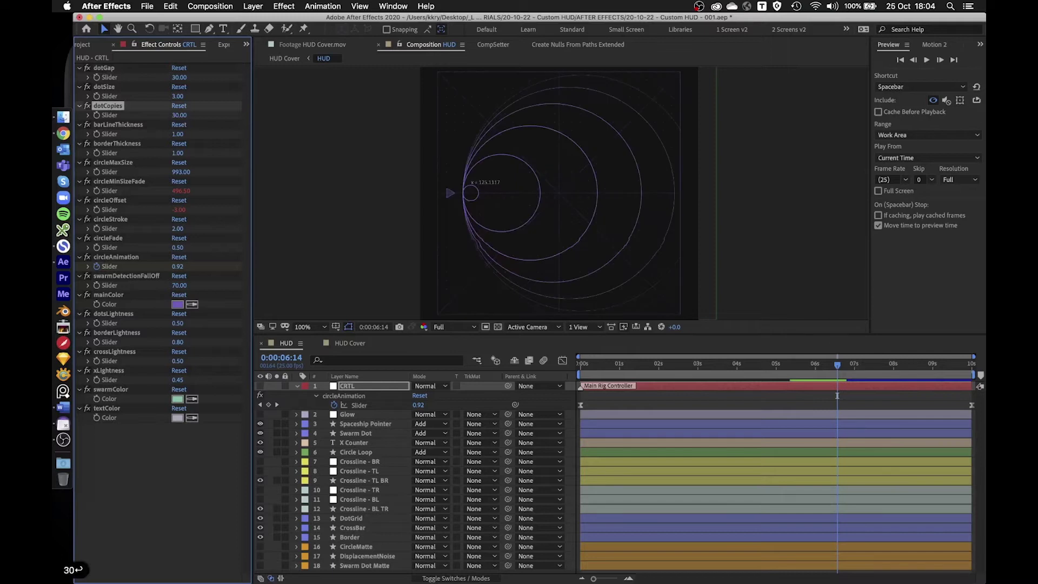
pyautogui.click(380, 185)
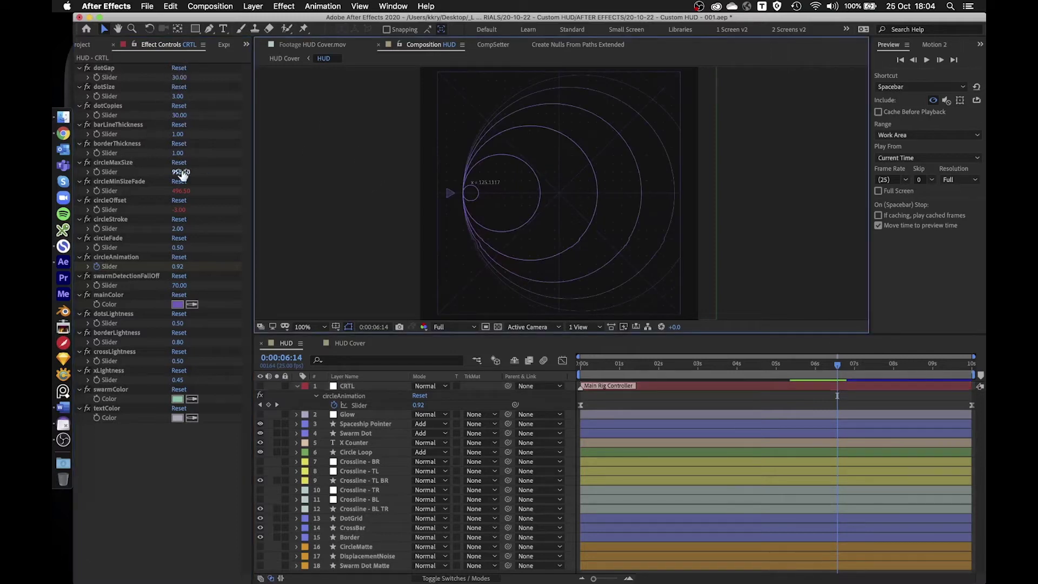
# - Set the CRTL layer's borderThickness slider to 3 and its barLineThickness slider to 5
pyautogui.click(189, 154)
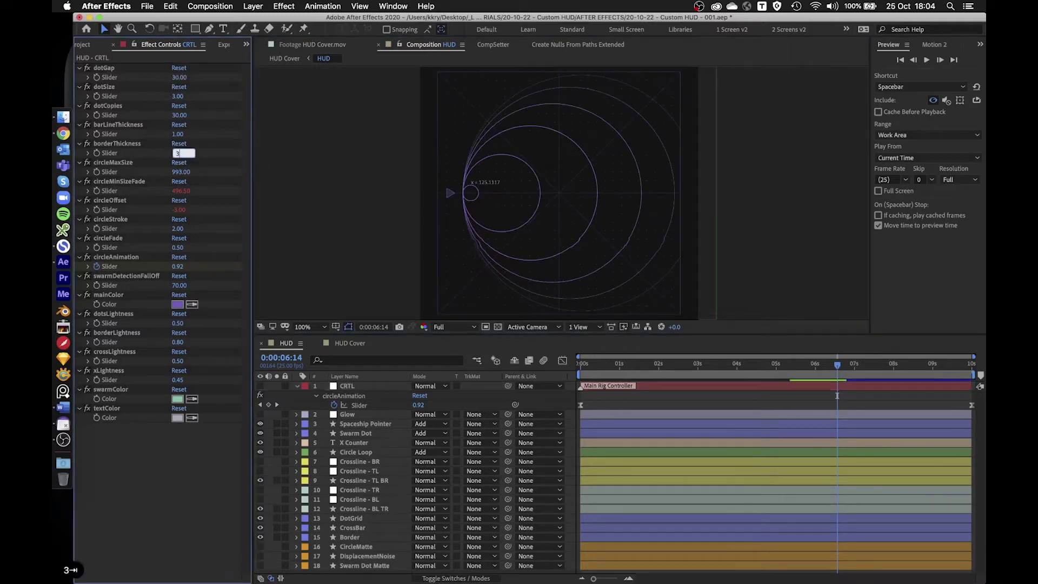
pyautogui.write('3')
pyautogui.press('Tab')
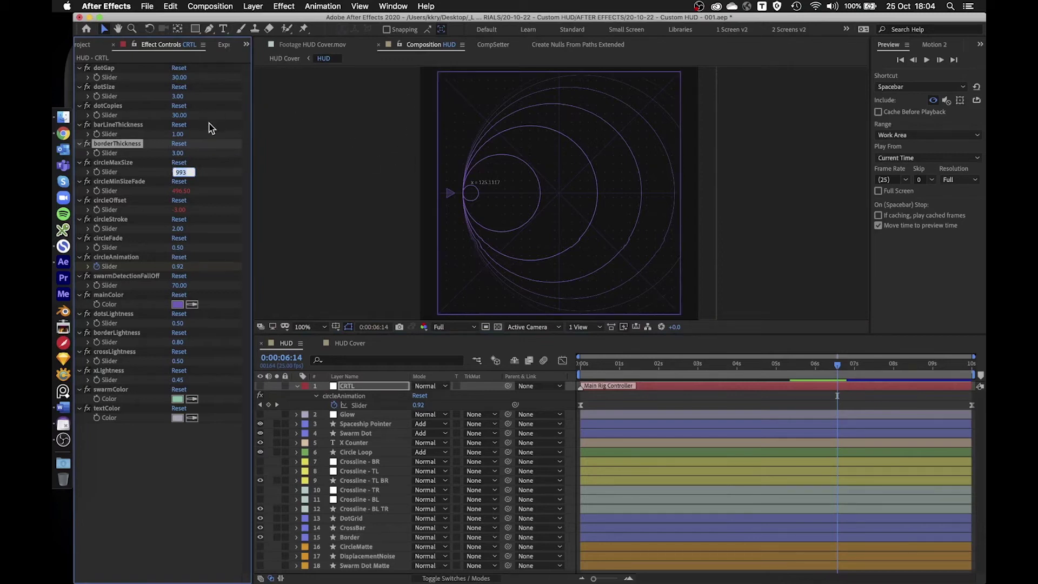
pyautogui.click(178, 134)
pyautogui.write('5')
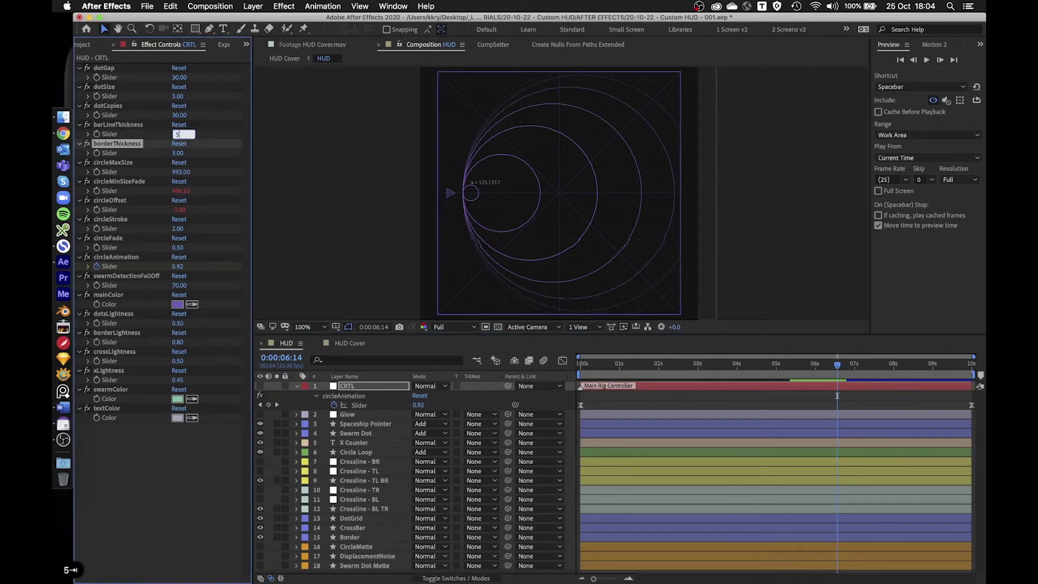
pyautogui.press('Tab')
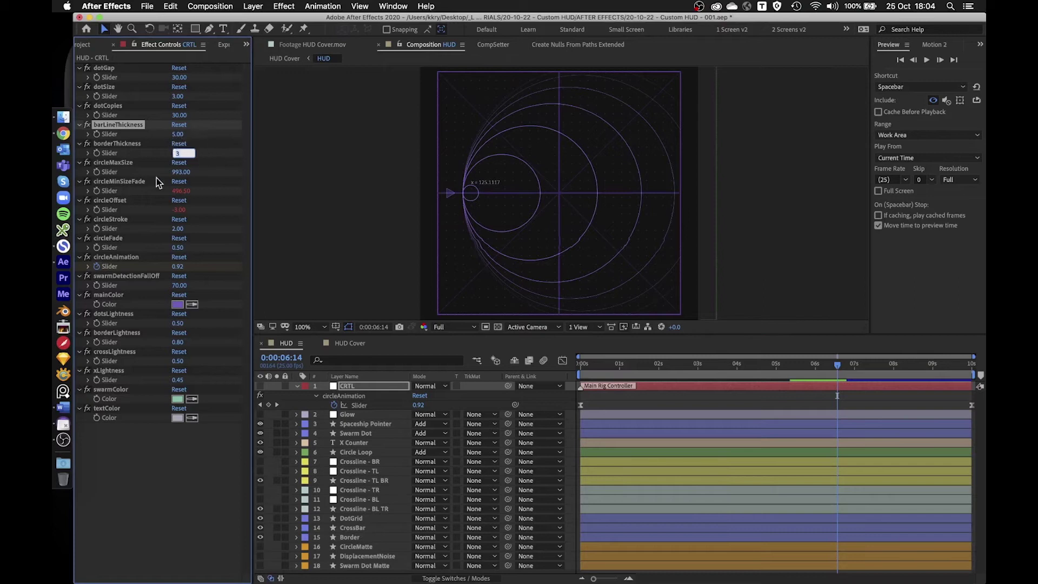
# - Set the CRTL layer's circleStroke slider to 5 and clear the layer selection
pyautogui.click(177, 228)
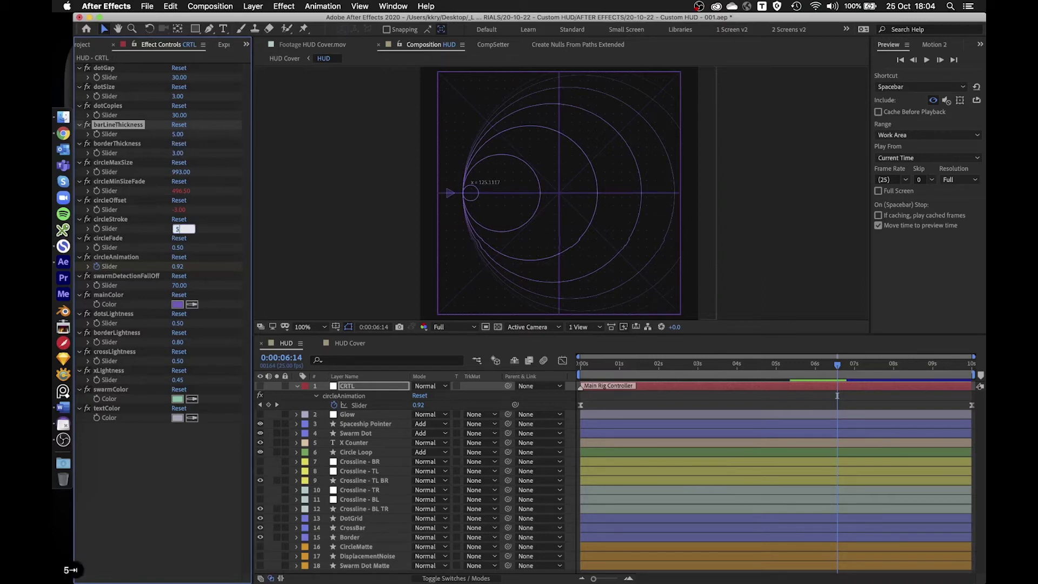
pyautogui.write('5')
pyautogui.press('Return')
pyautogui.click(369, 184)
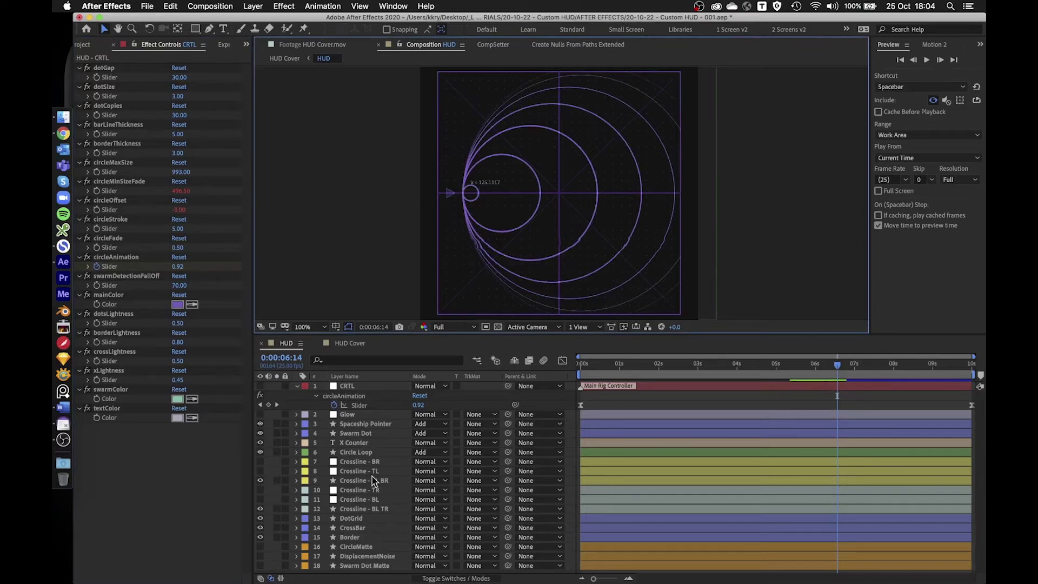
# - Collapse all layer properties and expand the DotGrid layer down to Ellipse Path 1 to examine its Size property
pyautogui.hotkey('ctrl', 'a')
pyautogui.press('u')
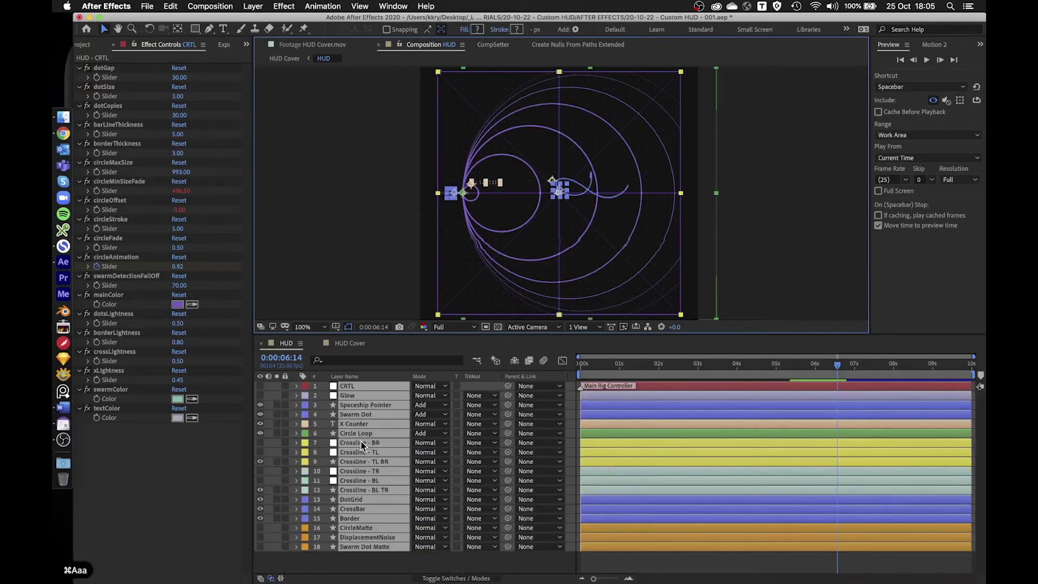
pyautogui.click(339, 558)
pyautogui.click(349, 500)
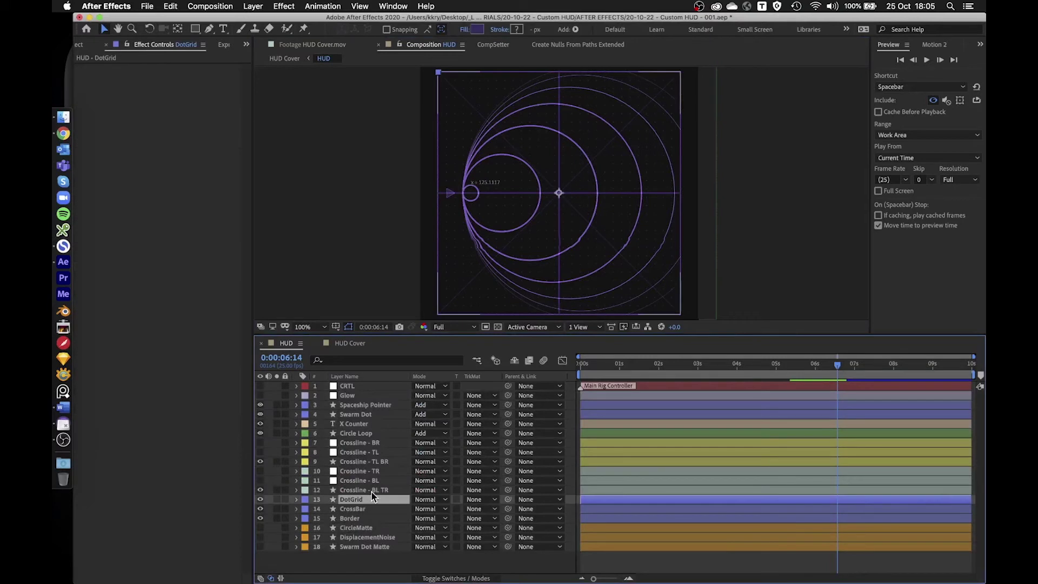
pyautogui.click(296, 500)
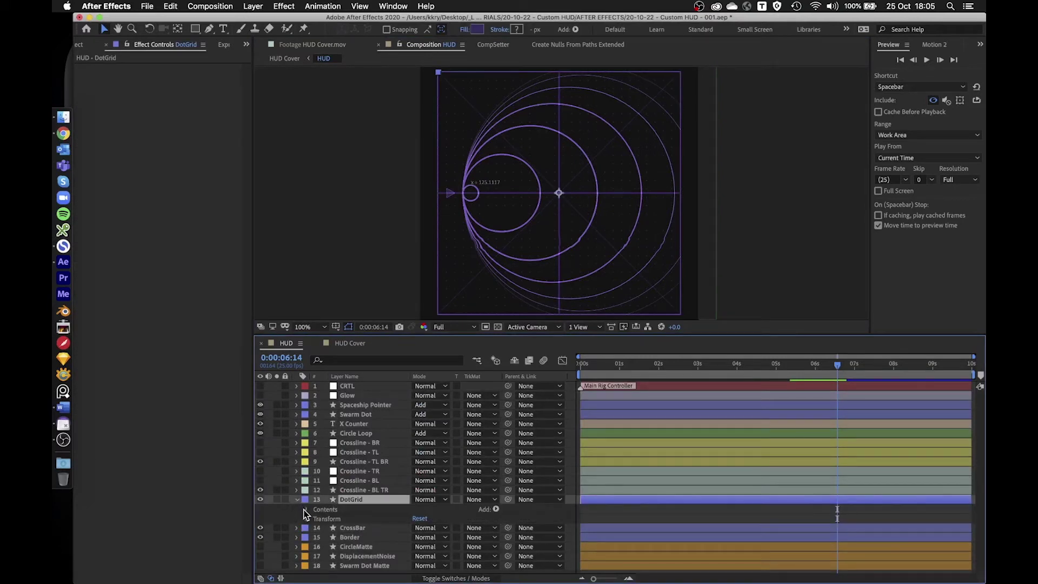
pyautogui.click(306, 510)
pyautogui.click(316, 520)
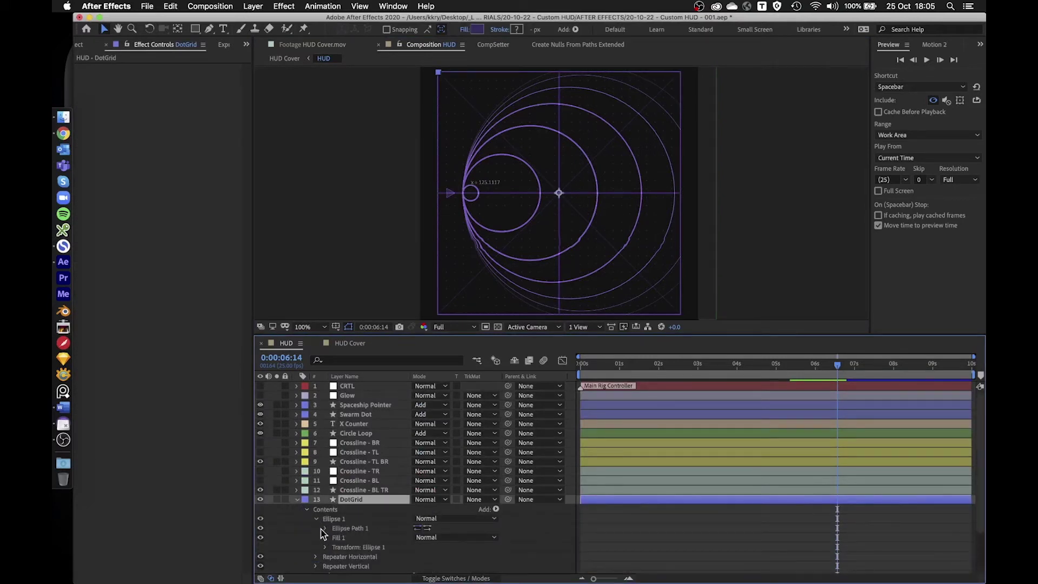
pyautogui.click(325, 528)
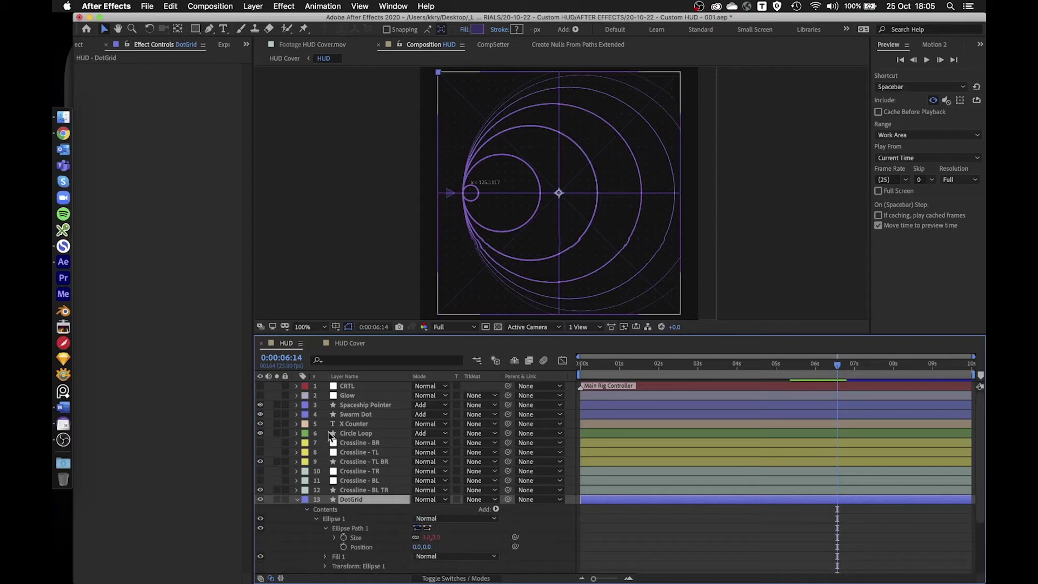
# - Change the CRTL layer's mainColor to a saturated magenta
pyautogui.click(354, 387)
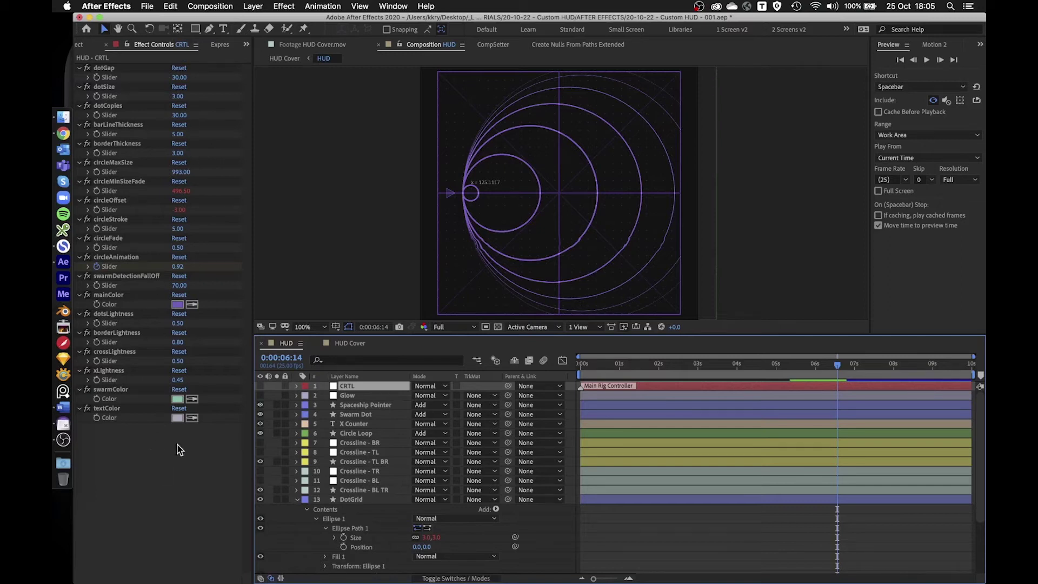
pyautogui.click(178, 306)
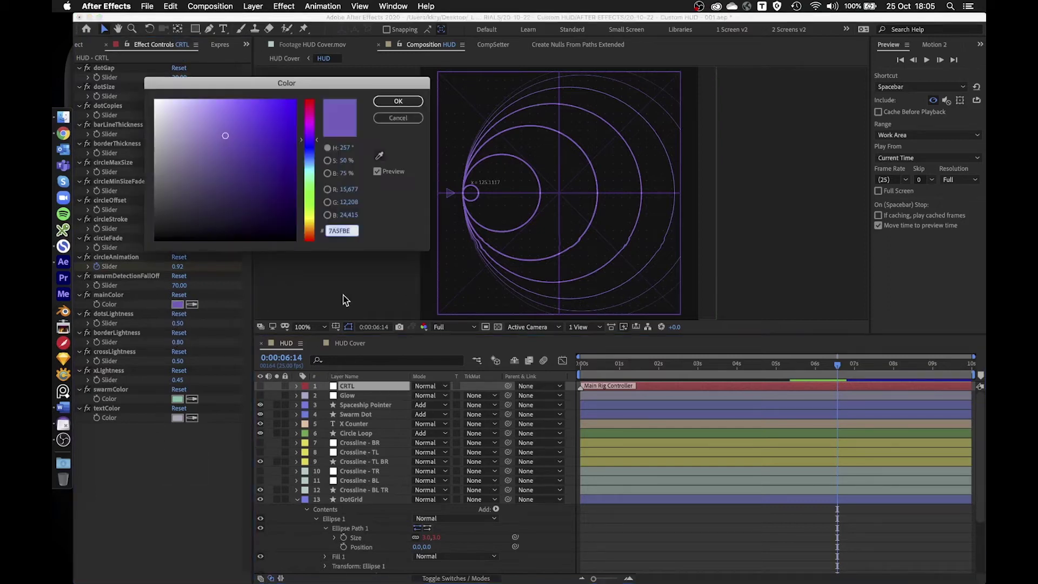
pyautogui.click(312, 123)
pyautogui.click(289, 114)
pyautogui.click(398, 101)
pyautogui.click(397, 119)
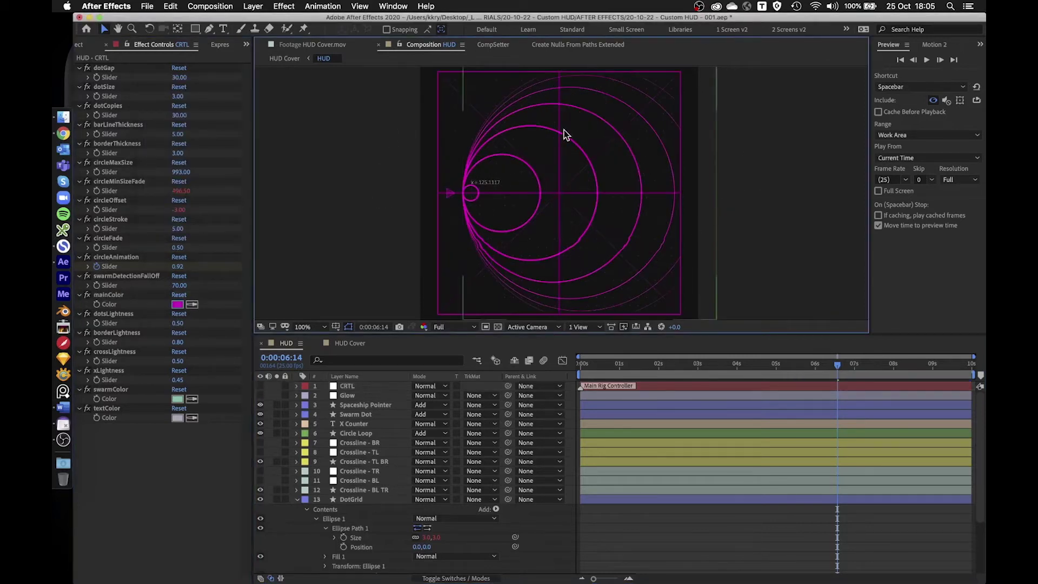
# - Set the CRTL layer's borderLightness slider to 0.3
pyautogui.press('.')
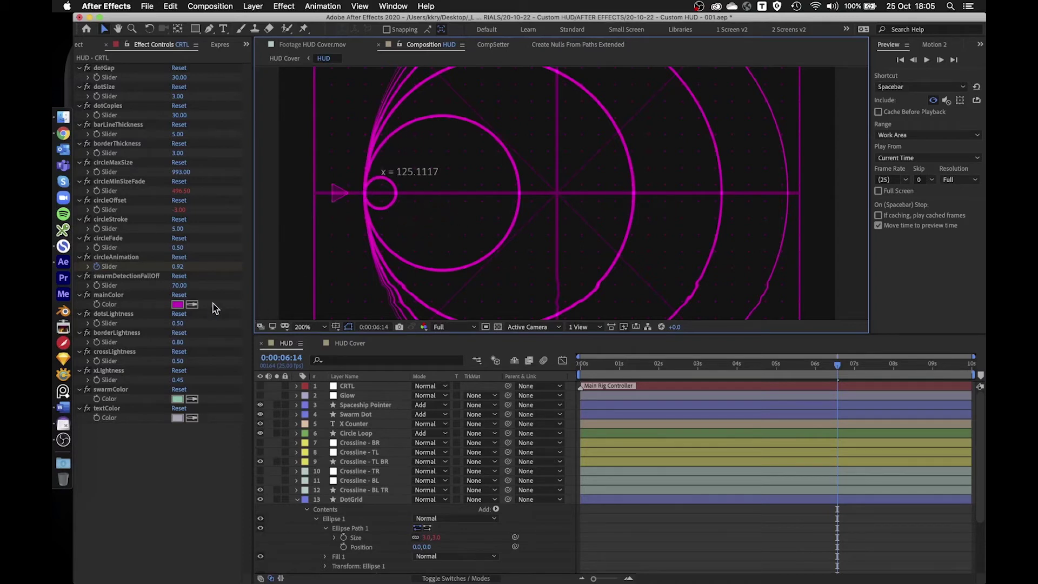
pyautogui.click(112, 314)
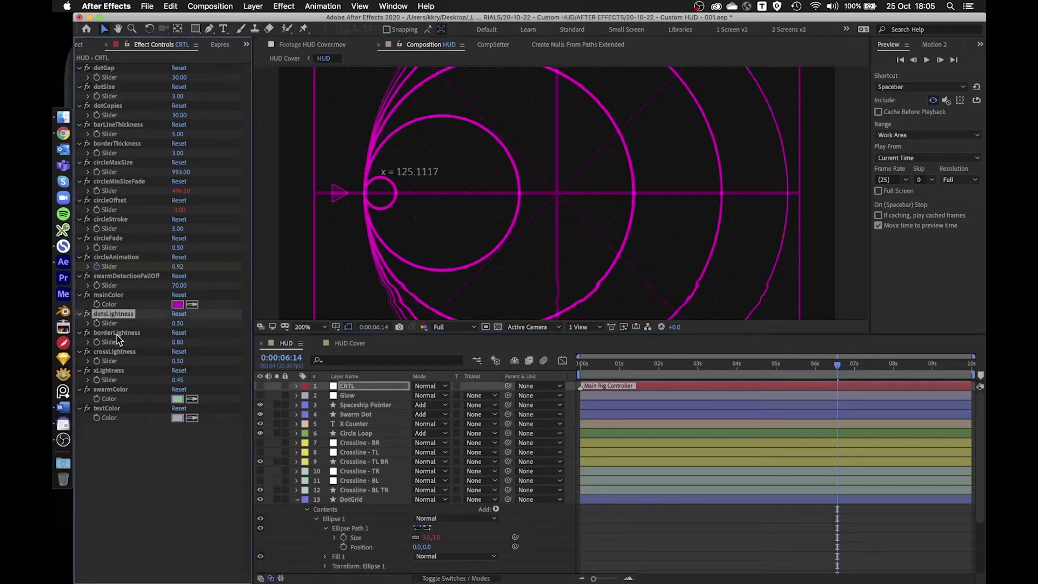
pyautogui.click(117, 334)
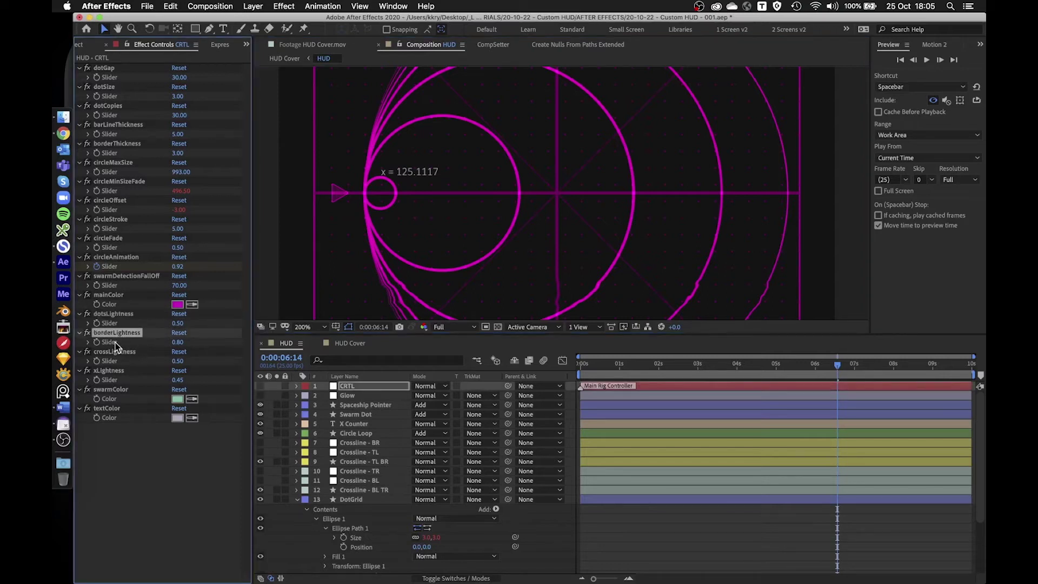
pyautogui.click(177, 342)
pyautogui.write('0.3')
pyautogui.press('Return')
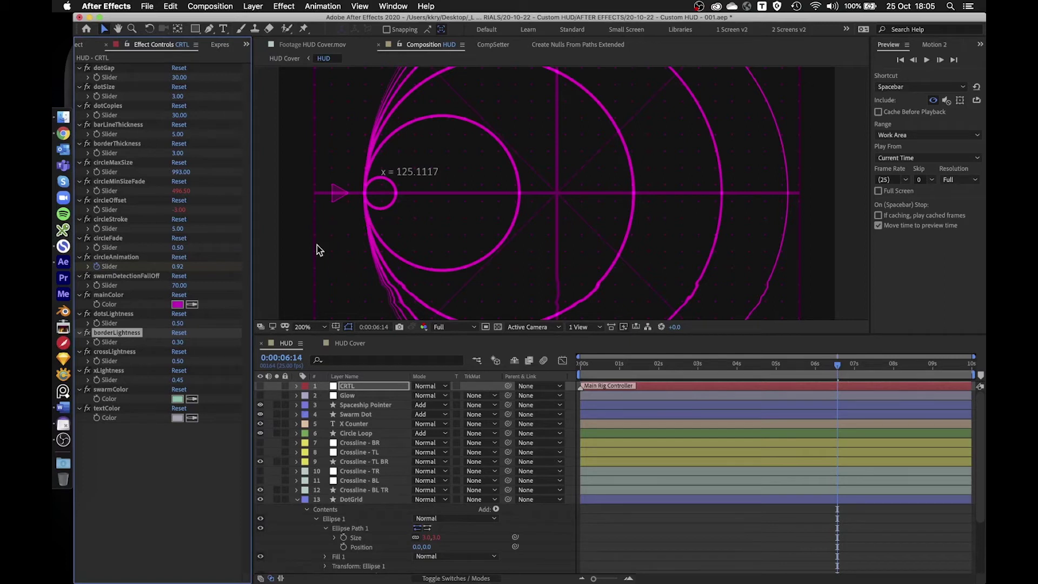
# - Make the Glow layer visible and inspect the glow on the HUD lines up close
pyautogui.moveTo(260, 396); pyautogui.dragTo(260, 404)
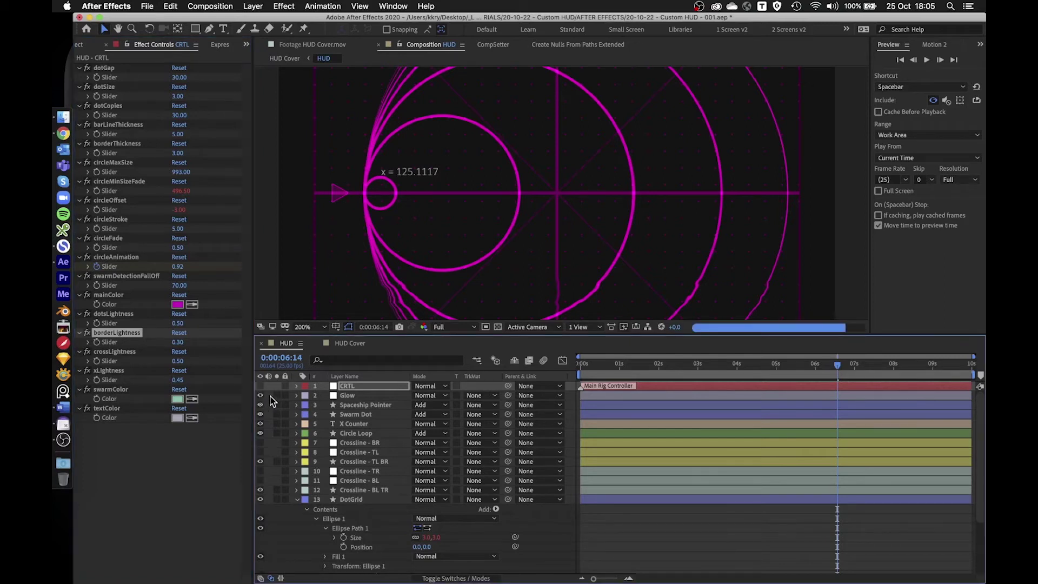
pyautogui.press(',')
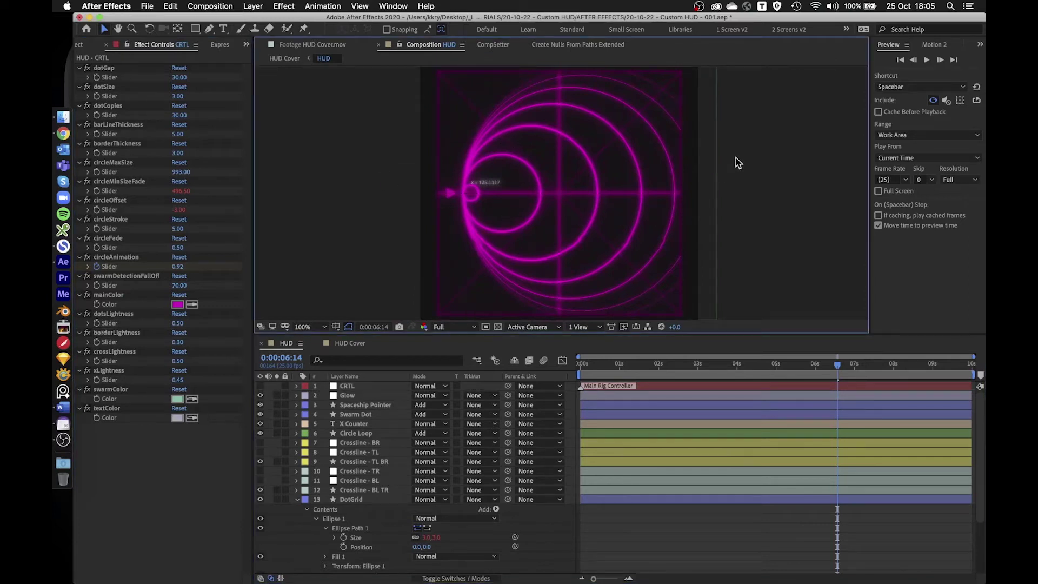
pyautogui.press('.')
pyautogui.moveTo(677, 146); pyautogui.dragTo(585, 170)
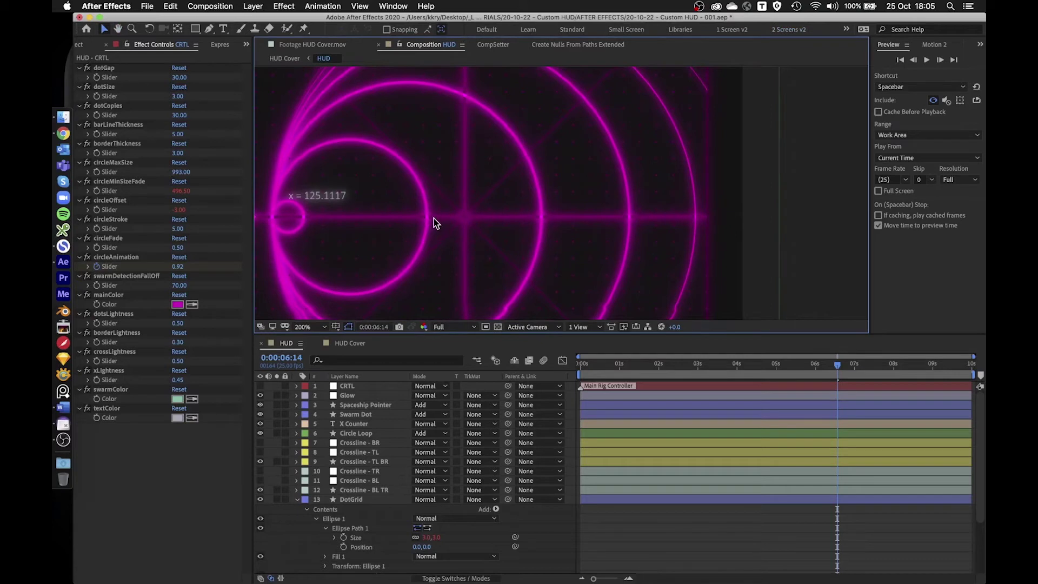
pyautogui.press('.')
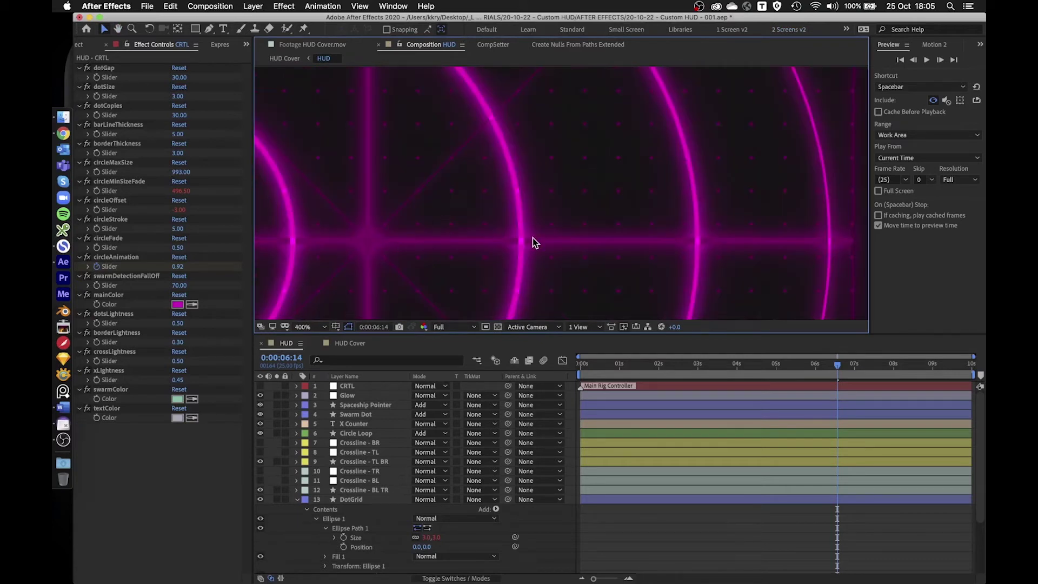
pyautogui.press(',')
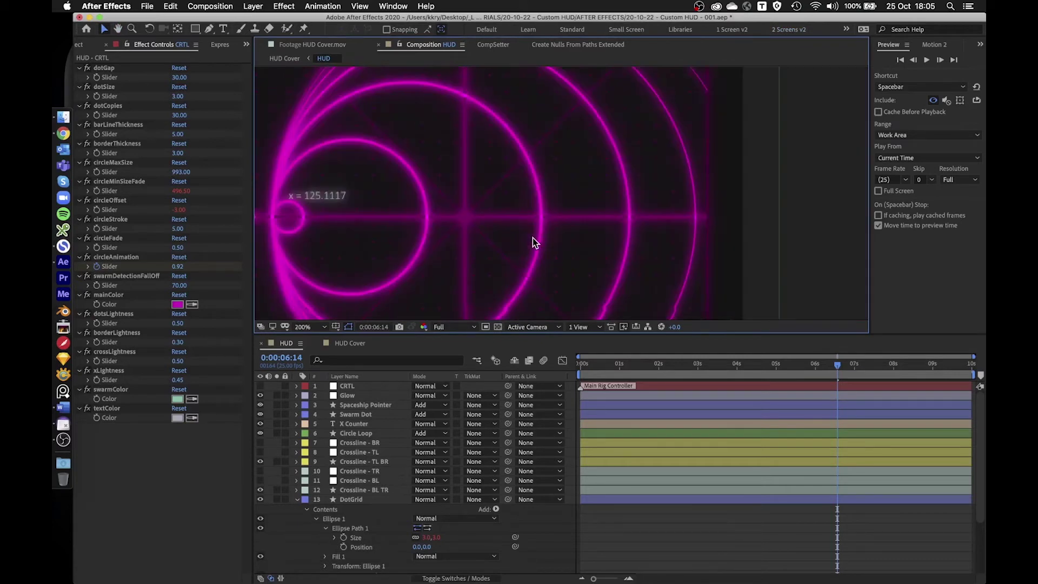
# - Switch the Circle Loop layer's blending mode to Normal and back to Add to compare the two
pyautogui.click(372, 413)
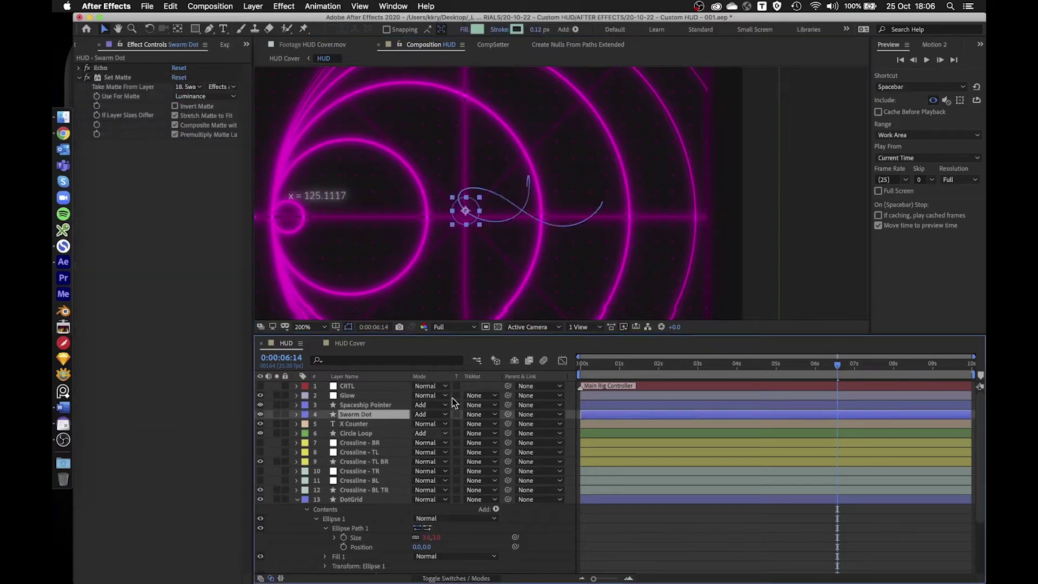
pyautogui.click(358, 433)
pyautogui.click(427, 433)
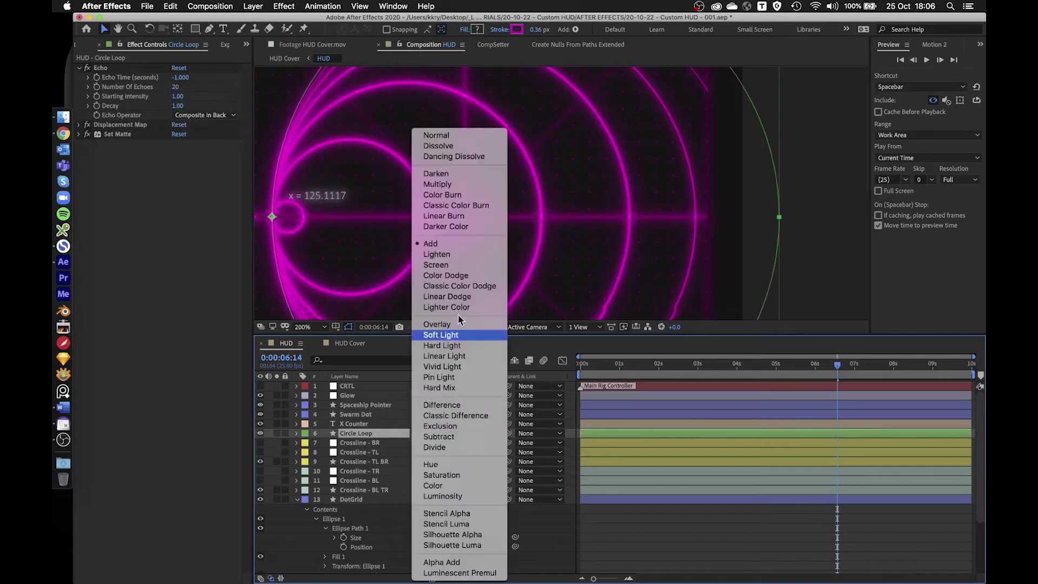
pyautogui.click(453, 136)
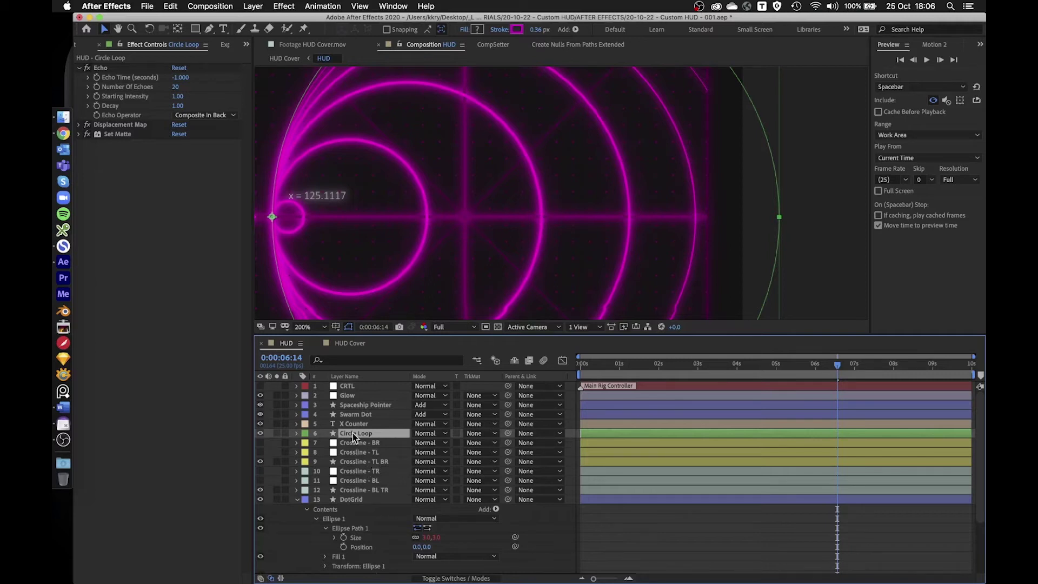
pyautogui.click(427, 435)
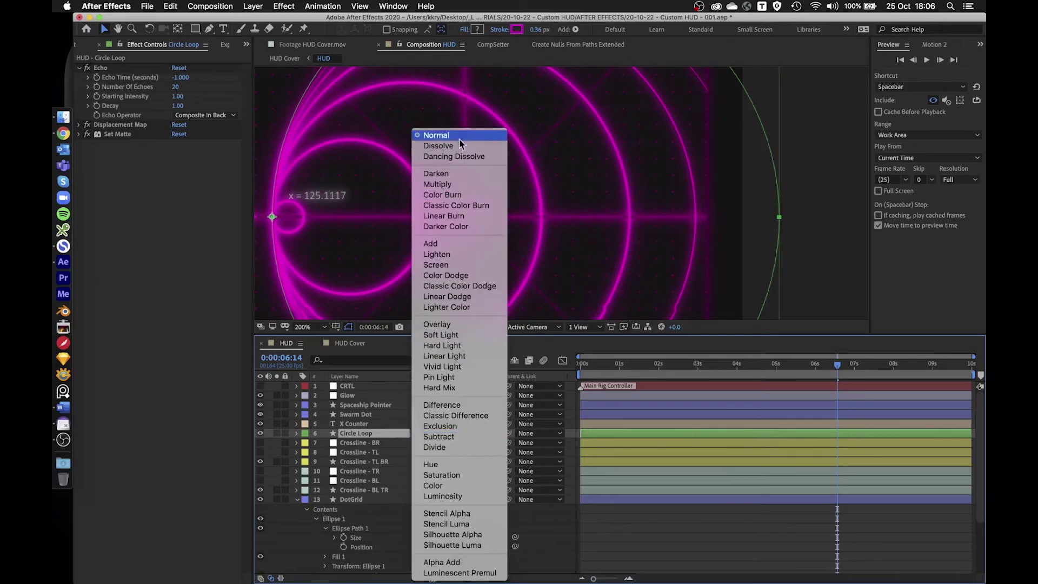
pyautogui.click(438, 244)
# - Review the Glow layer's effects and the CRTL controls, and hide the Circle Loop layer
pyautogui.click(353, 396)
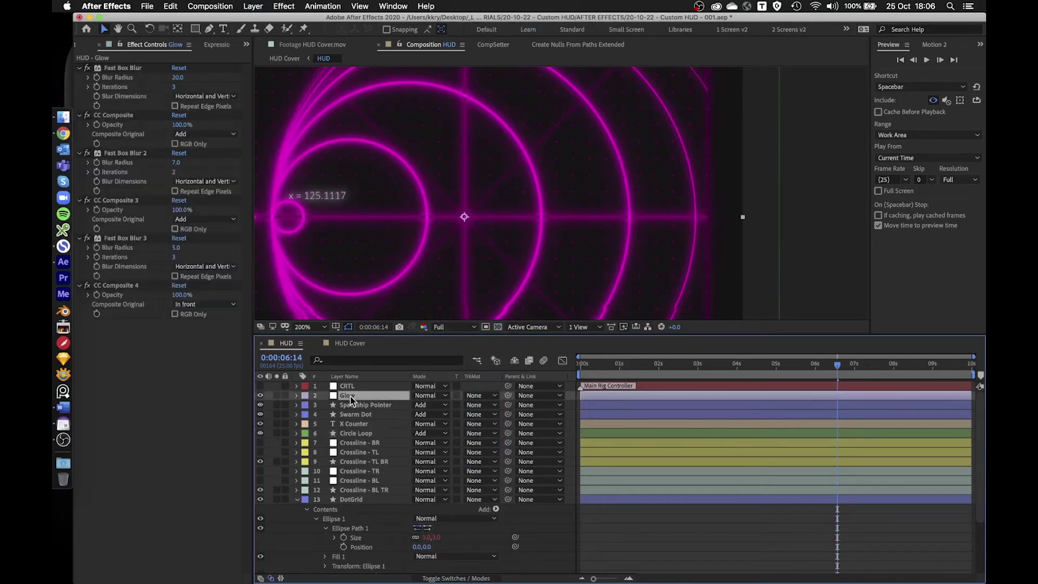
pyautogui.click(352, 386)
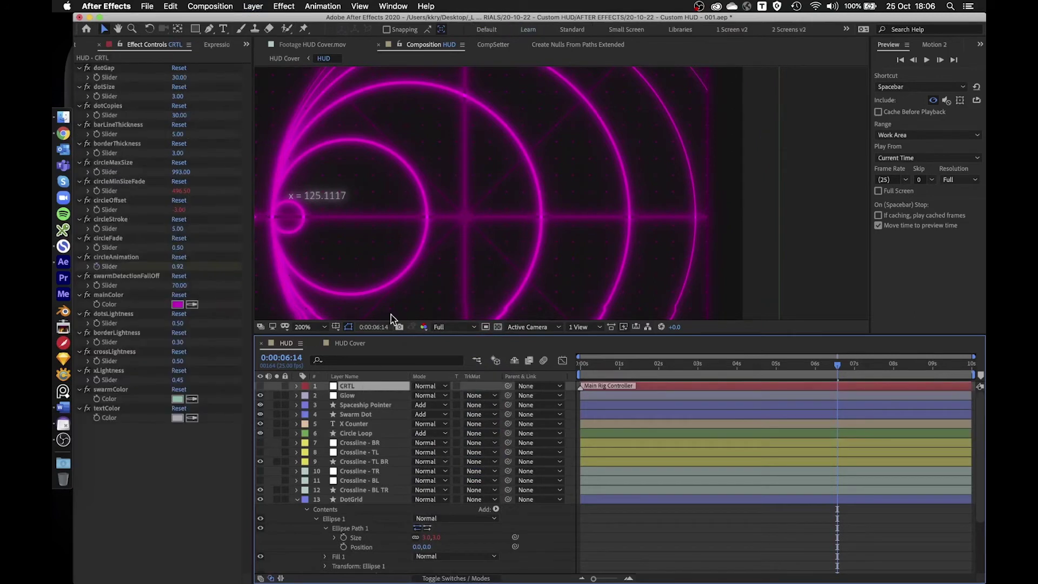
pyautogui.scroll(-1, 474, 171)
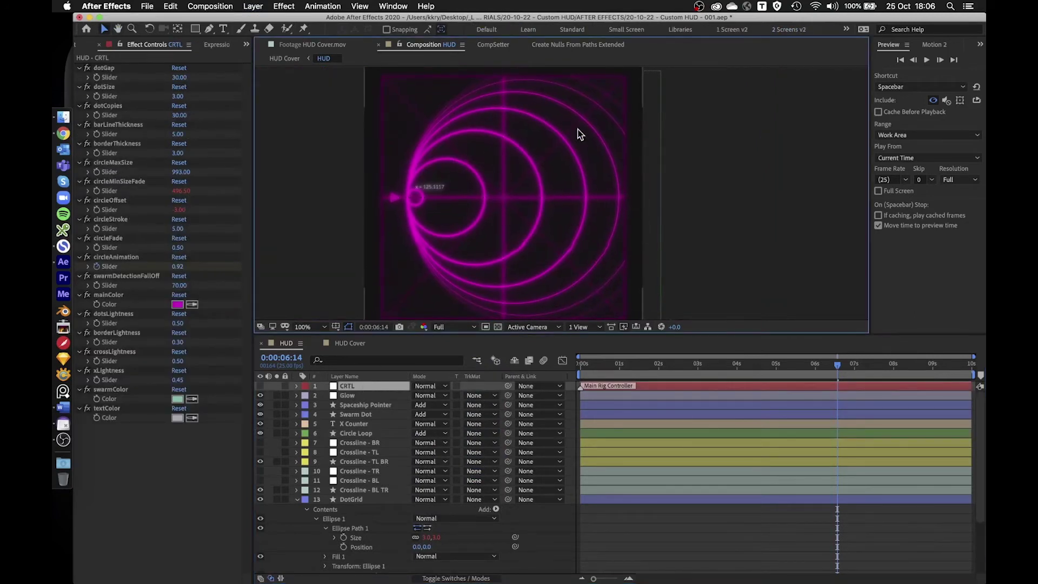
pyautogui.scroll(-2, 581, 132)
pyautogui.click(663, 147)
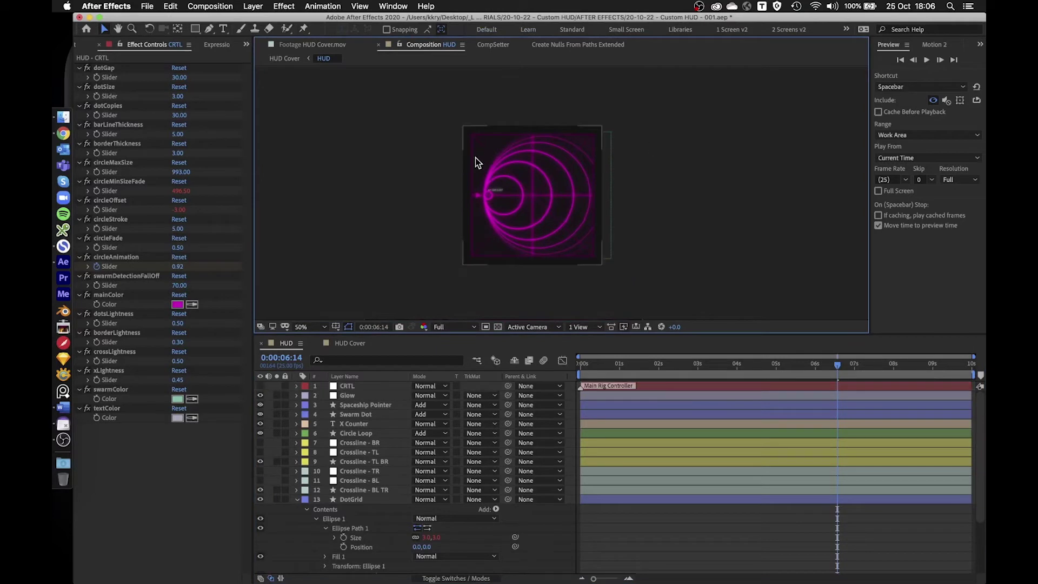
pyautogui.scroll(2, 475, 162)
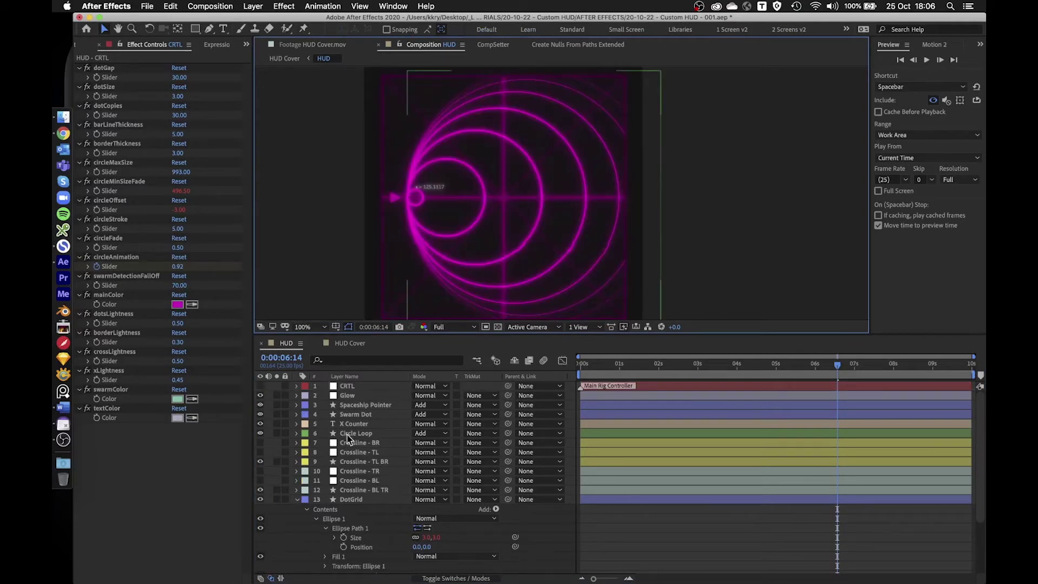
pyautogui.click(260, 434)
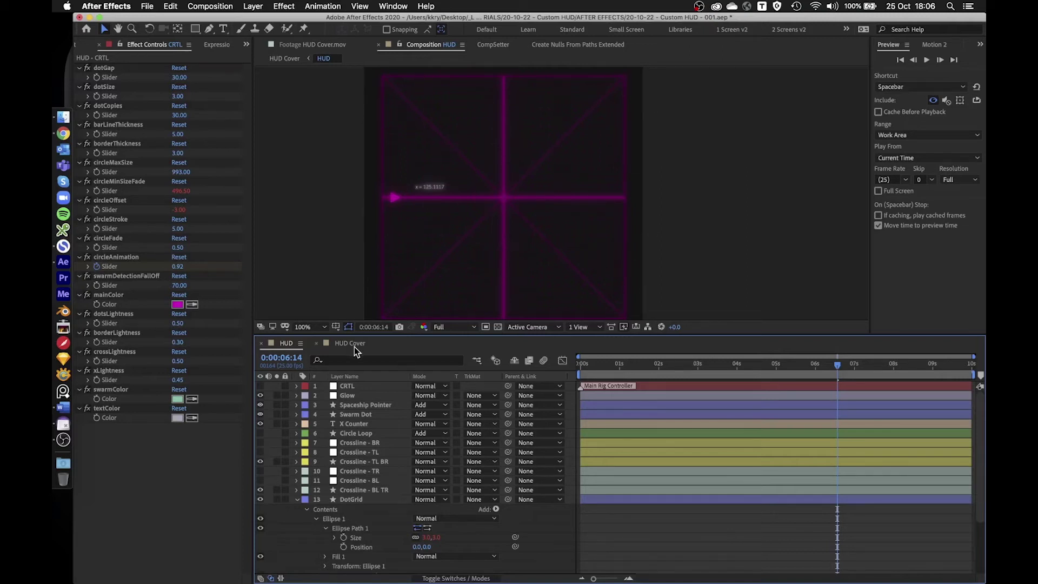
# - Create a new 1000 x 1000, 25 fps, 10-second composition named HUD Tutorial
pyautogui.click(172, 44)
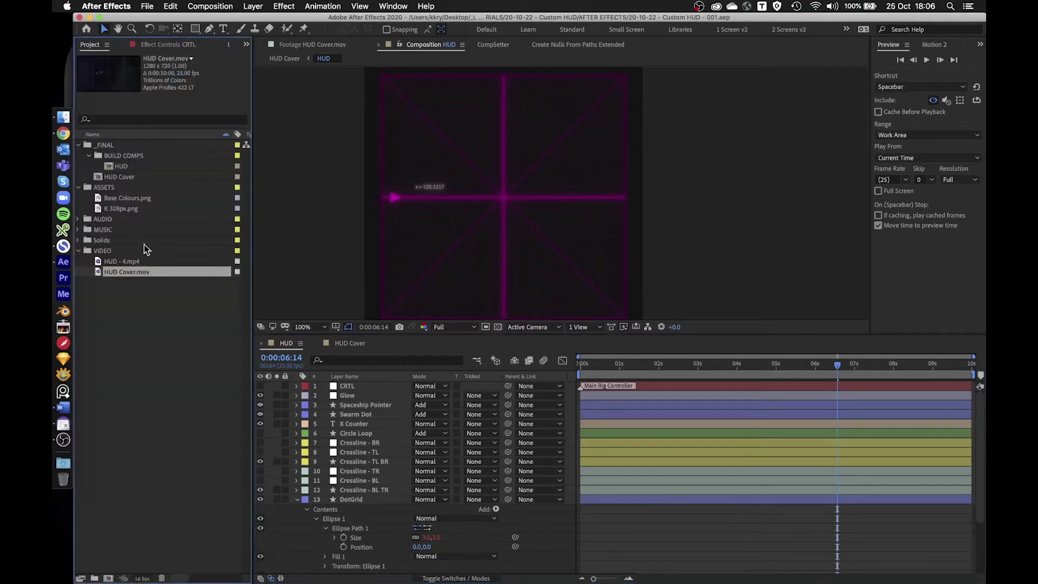
pyautogui.click(142, 301)
pyautogui.click(111, 578)
pyautogui.write('HUD Tutorial')
pyautogui.press('Return')
# - Add a grey ellipse shape layer filling the HUD Tutorial composition and name it Dot Grid
pyautogui.doubleClick(195, 29)
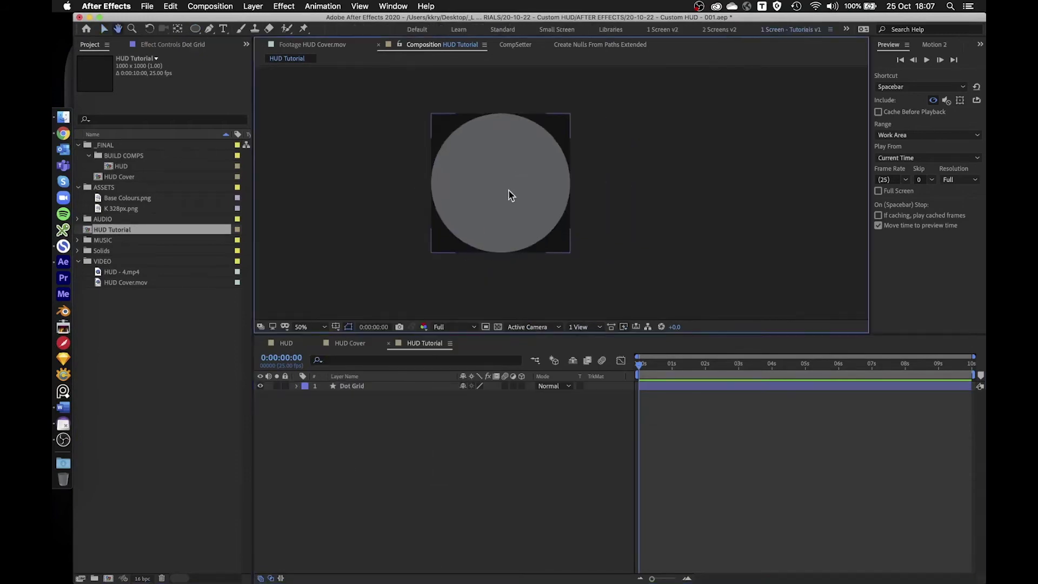
pyautogui.press('v')
pyautogui.click(439, 456)
# - Create a null object above the Dot Grid layer, name it CTRL and hide it
pyautogui.click(352, 385)
pyautogui.press('super+alt+shift+y')
pyautogui.click(260, 385)
# - Add a Slider Control effect to the CTRL null and rename it dotSize
pyautogui.hotkey('ctrl', 'space')
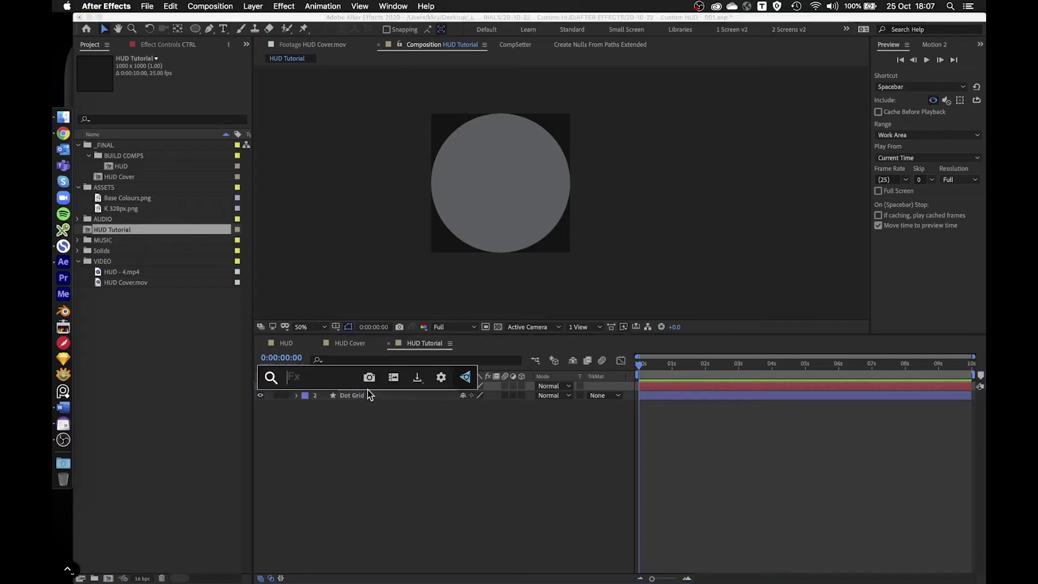
pyautogui.write('sli')
pyautogui.press('Return')
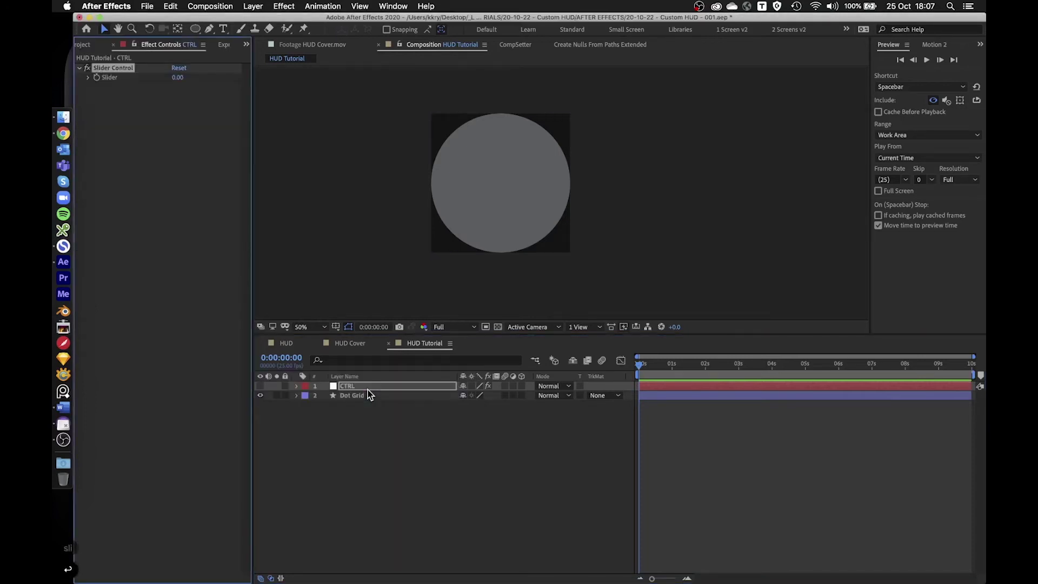
pyautogui.press('Return')
pyautogui.write('dotSize')
pyautogui.press('Return')
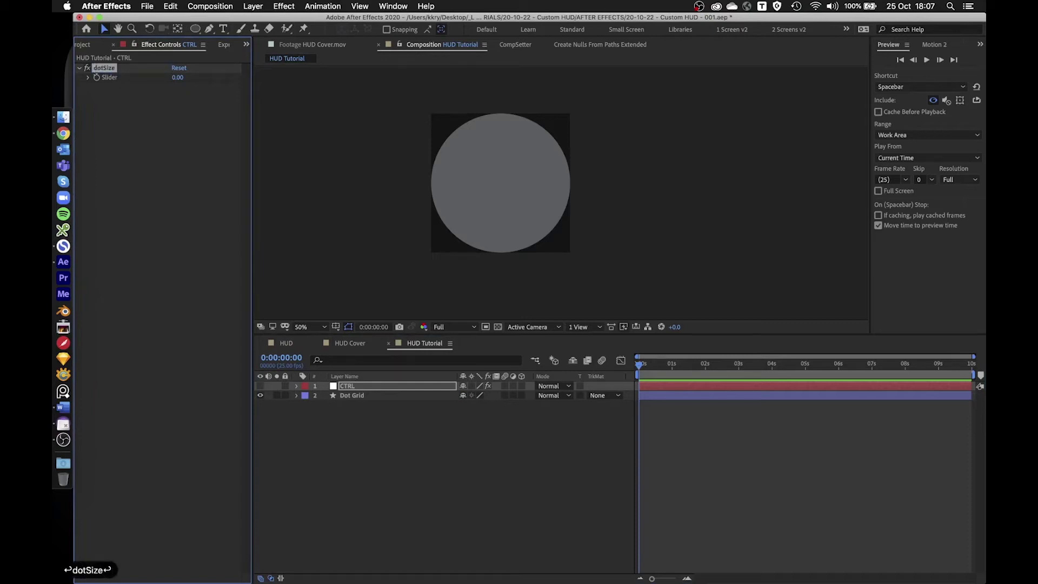
# - Set the CTRL null's dotSize slider to 10 and select the Dot Grid layer
pyautogui.click(178, 78)
pyautogui.write('10')
pyautogui.press('Return')
pyautogui.click(377, 395)
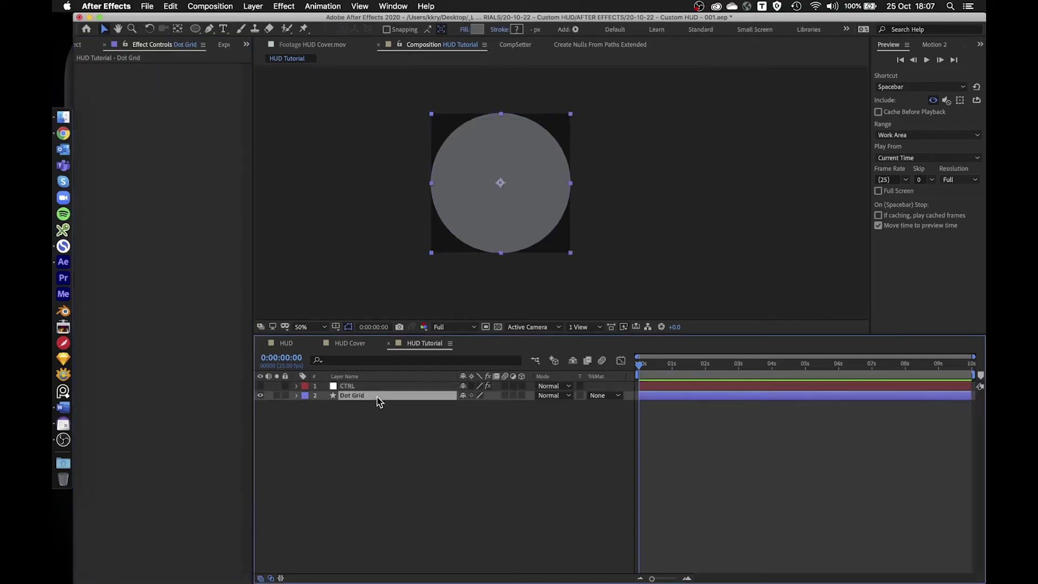
# - Filter the Dot Grid layer's properties to size and show the Parent & Link column in the timeline
pyautogui.press('super+f')
pyautogui.write('size')
pyautogui.press('Return')
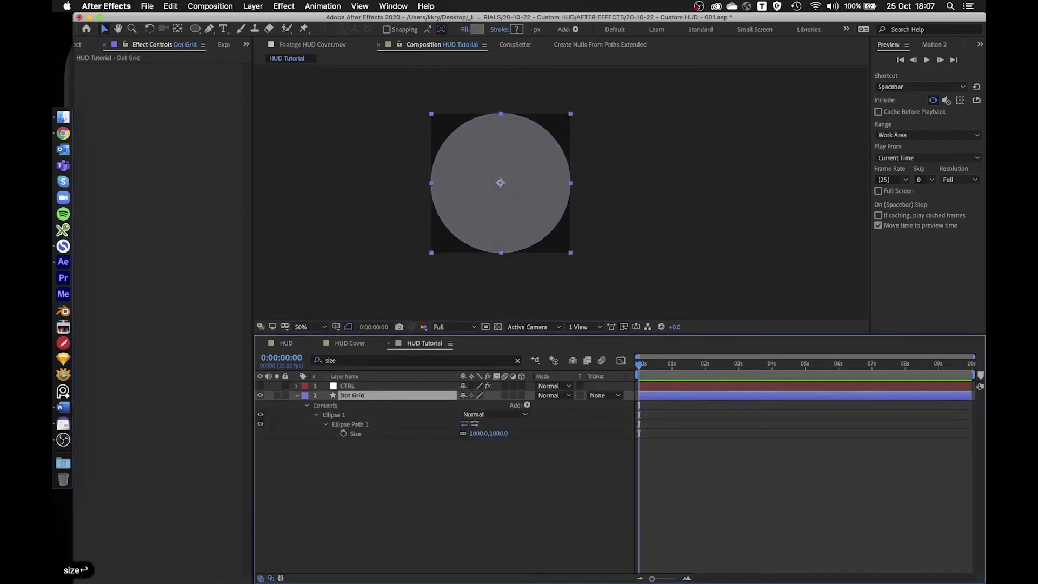
pyautogui.press('F4')
pyautogui.press('F4')
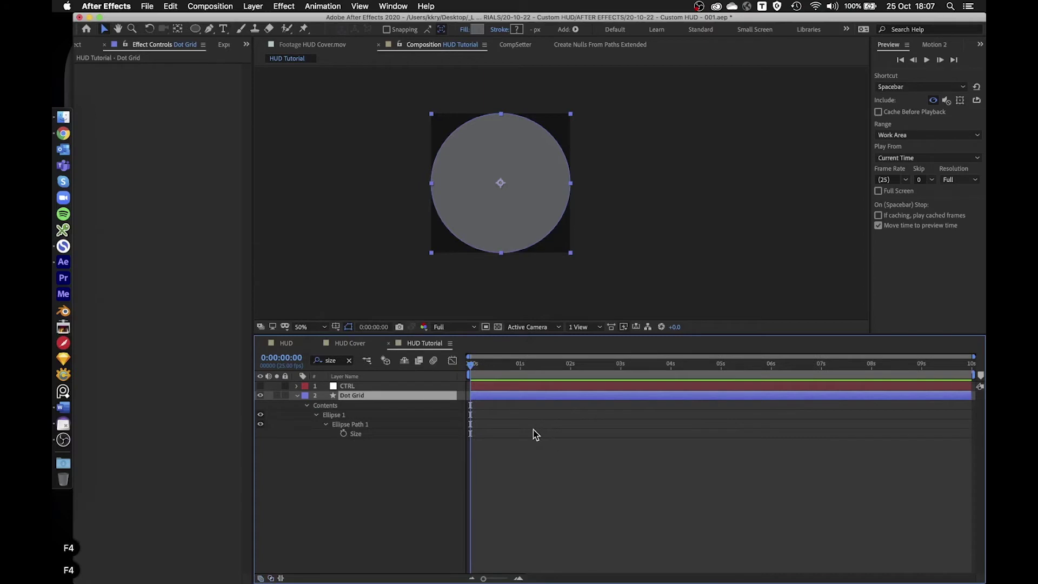
pyautogui.rightClick(598, 378)
pyautogui.moveTo(622, 416)
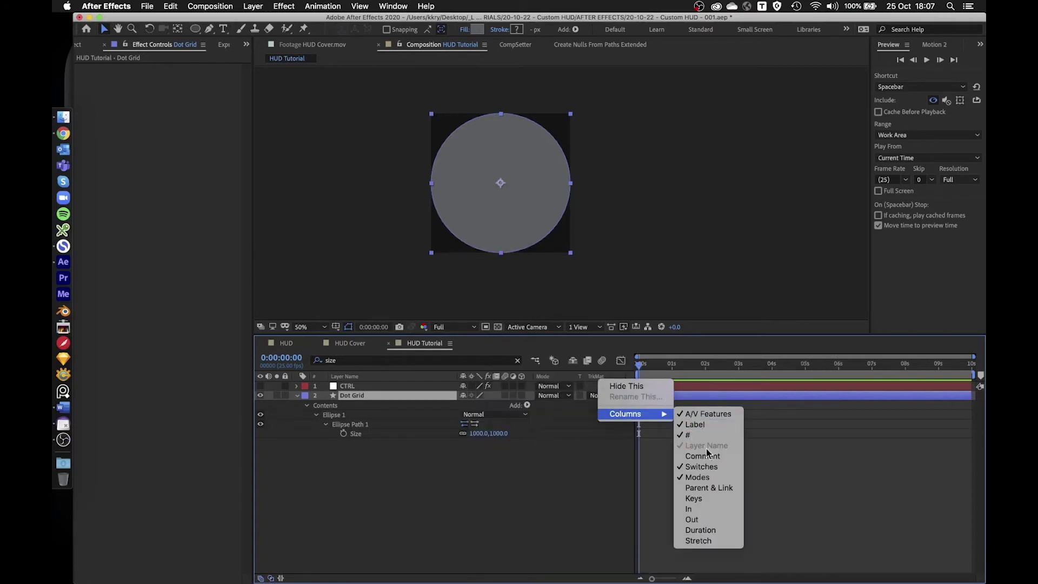
pyautogui.click(707, 488)
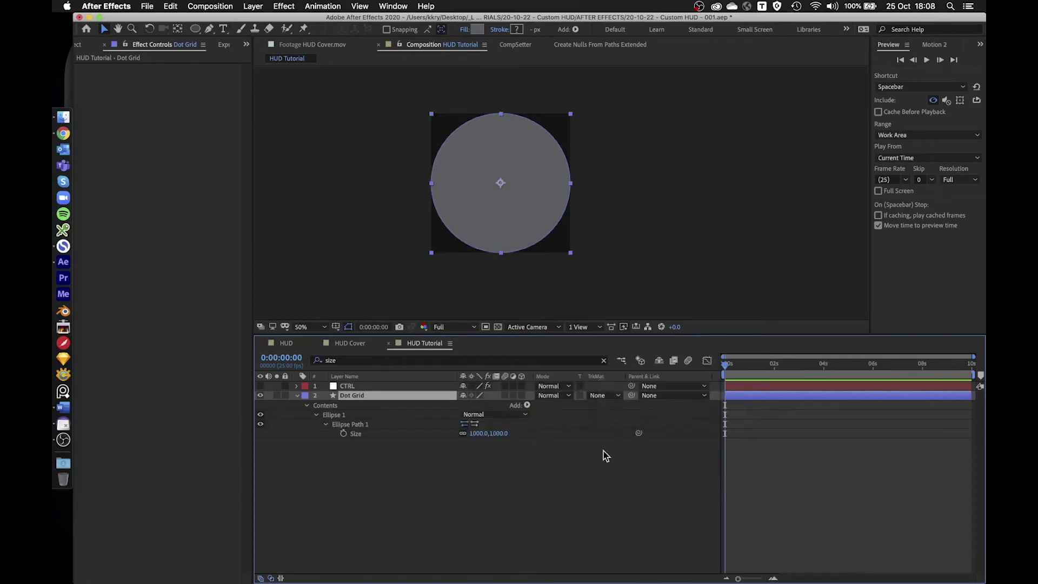
# - Link the Dot Grid ellipse path's Size to the dotSize slider on the CTRL null
pyautogui.click(297, 385)
pyautogui.click(306, 396)
pyautogui.click(317, 406)
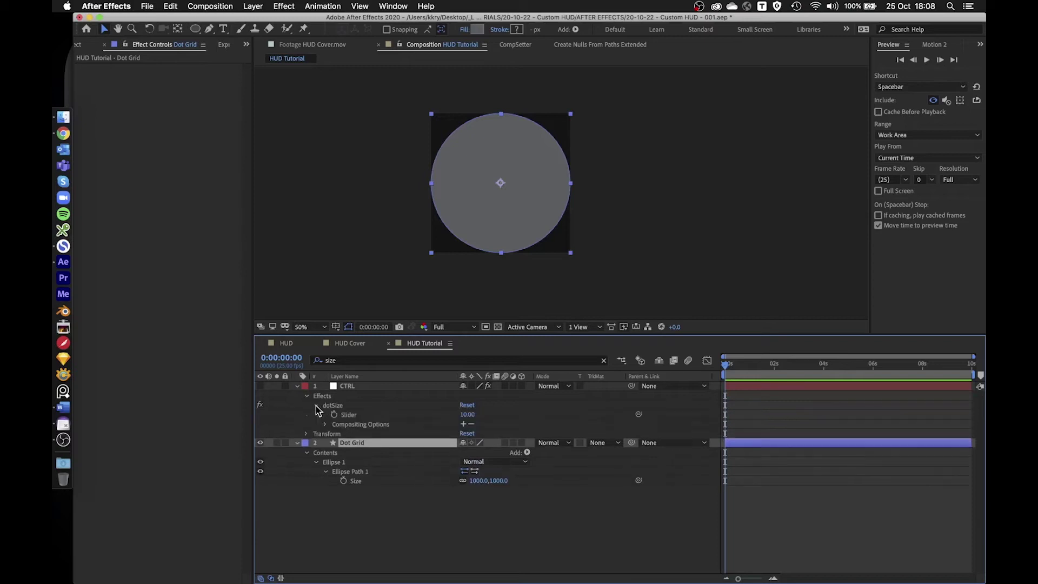
pyautogui.moveTo(638, 480); pyautogui.dragTo(346, 419)
pyautogui.click(495, 505)
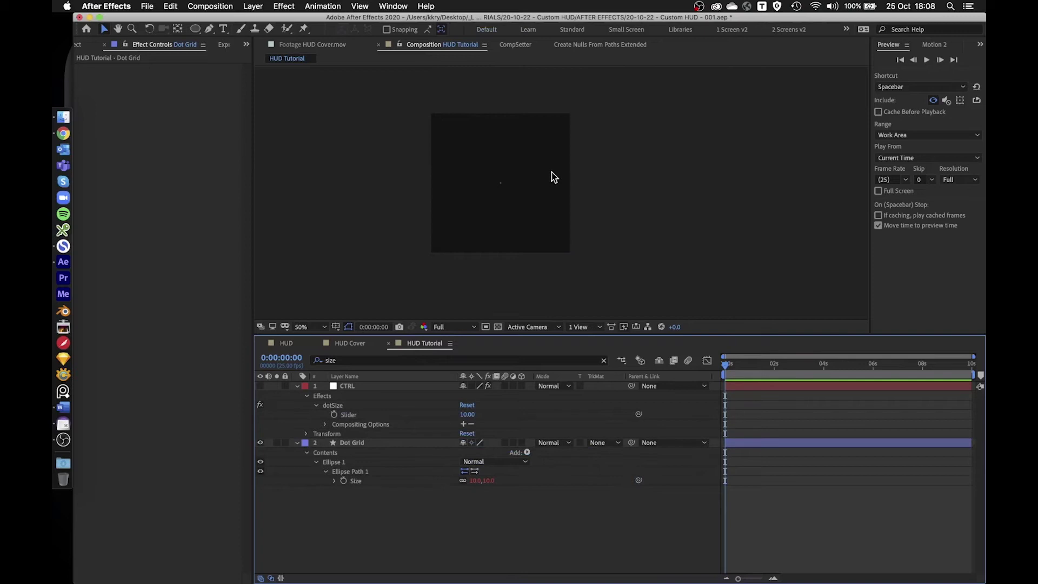
# - Test the dotSize slider at 107 and set it back to 10
pyautogui.scroll(1, 552, 176)
pyautogui.moveTo(468, 415); pyautogui.dragTo(533, 416)
pyautogui.click(468, 414)
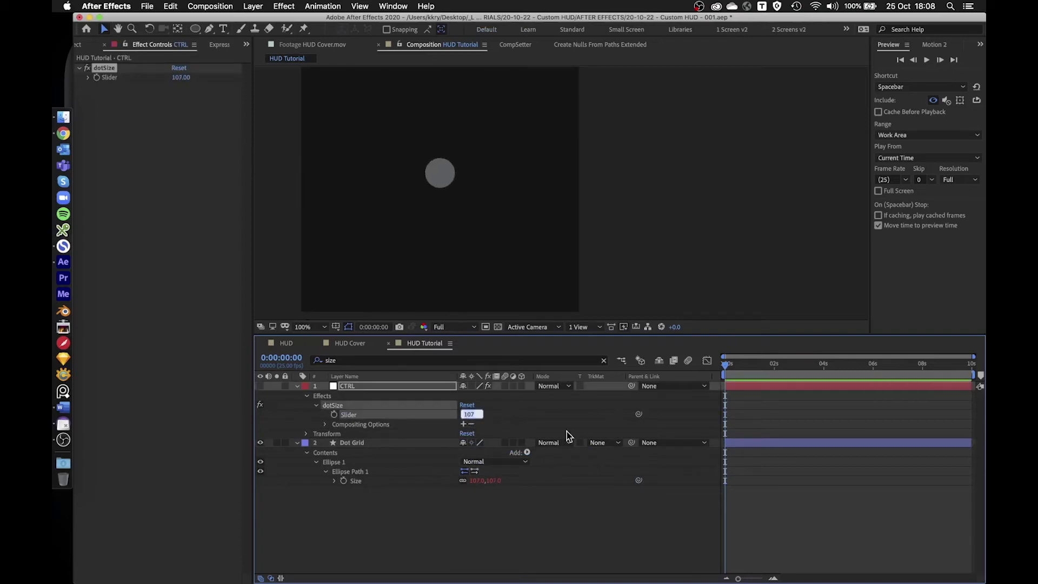
pyautogui.write('10')
pyautogui.press('Return')
# - Add a Repeater to the Dot Grid layer's contents and rename it Reapeat Horizontally
pyautogui.click(420, 444)
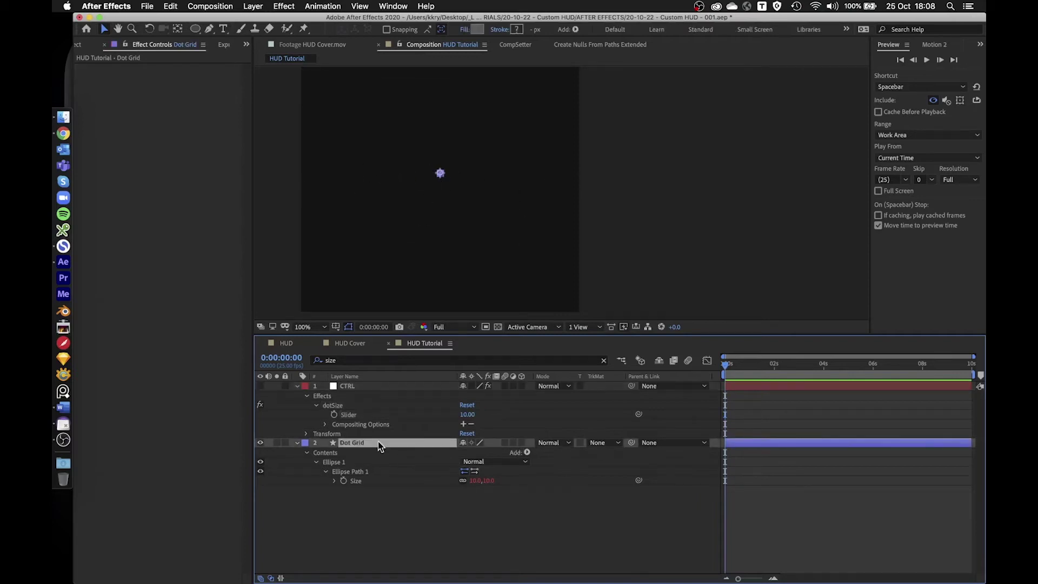
pyautogui.click(527, 452)
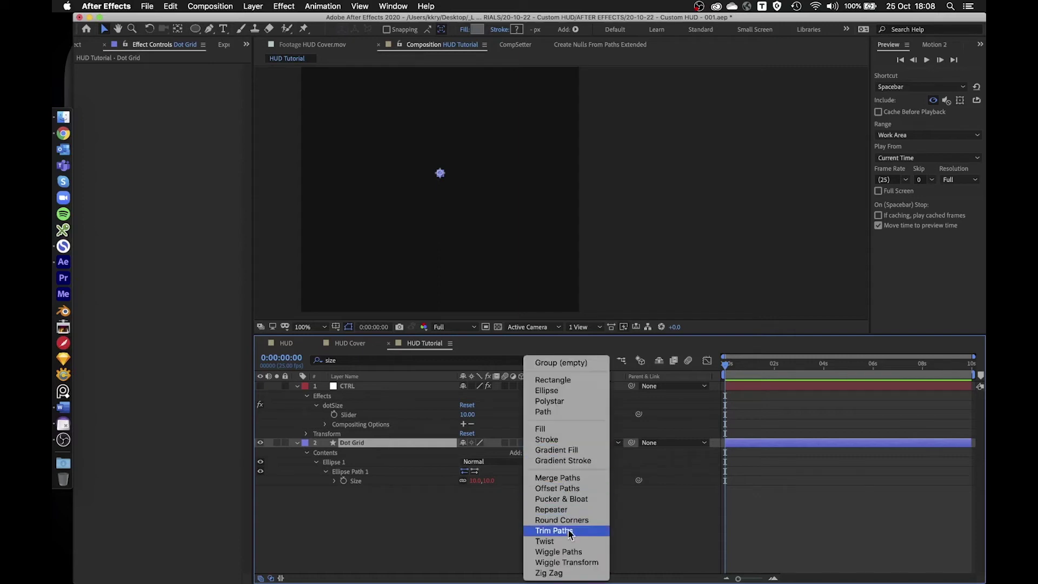
pyautogui.click(559, 509)
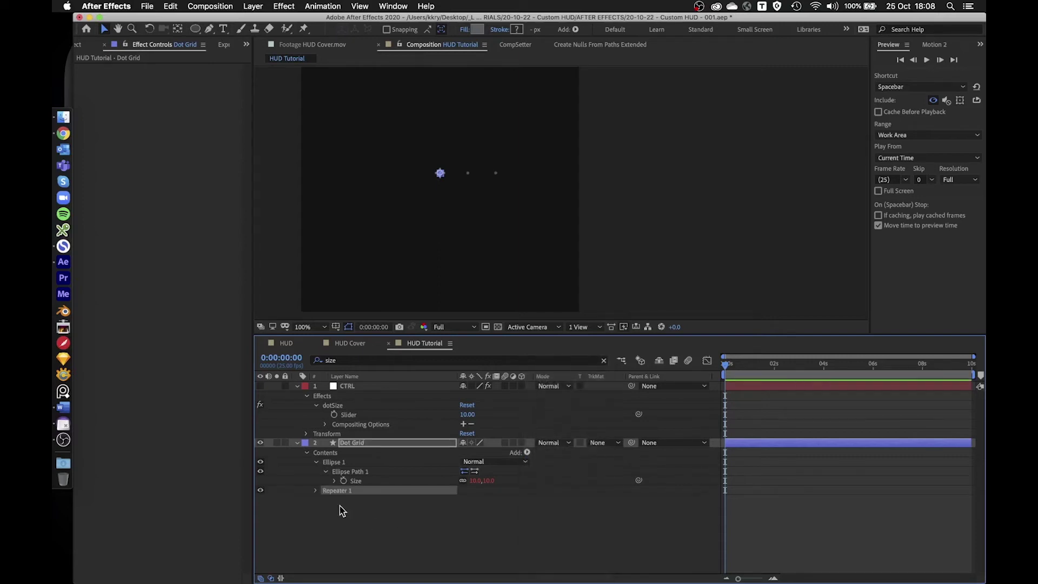
pyautogui.press('Return')
pyautogui.press('super+a')
pyautogui.write('Reapea')
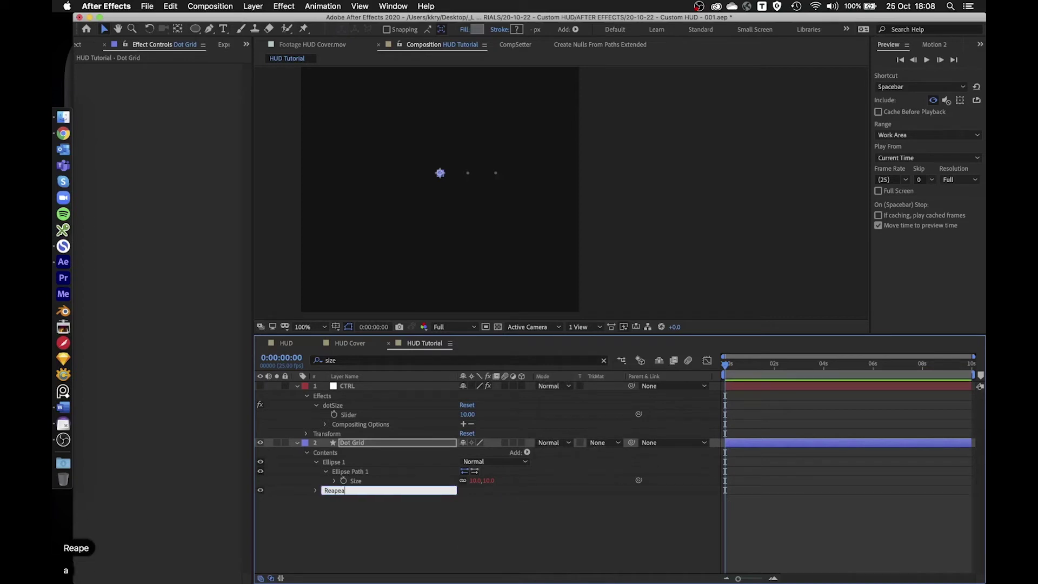
pyautogui.write('t Horizontally')
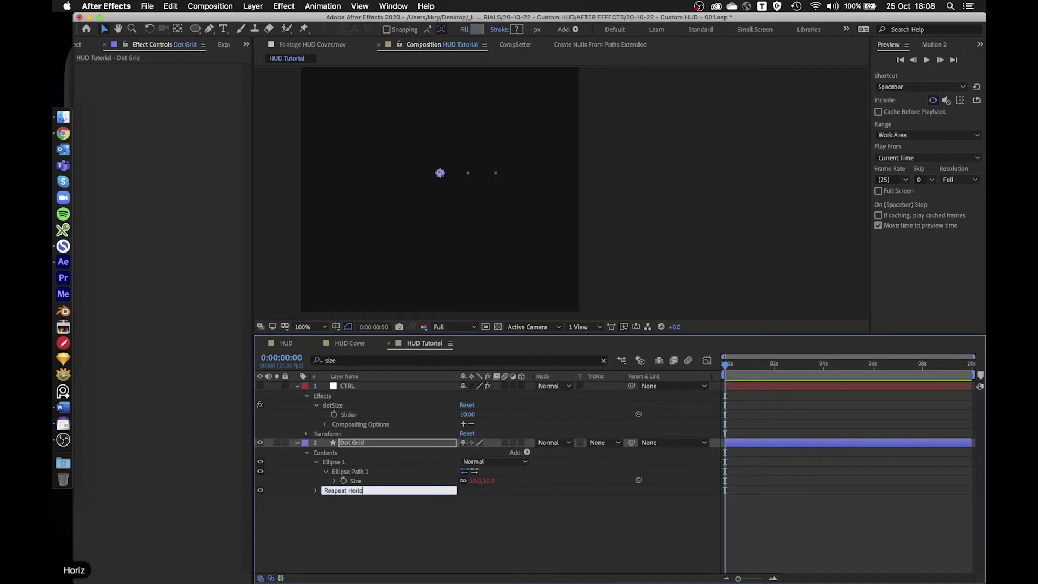
pyautogui.press('Return')
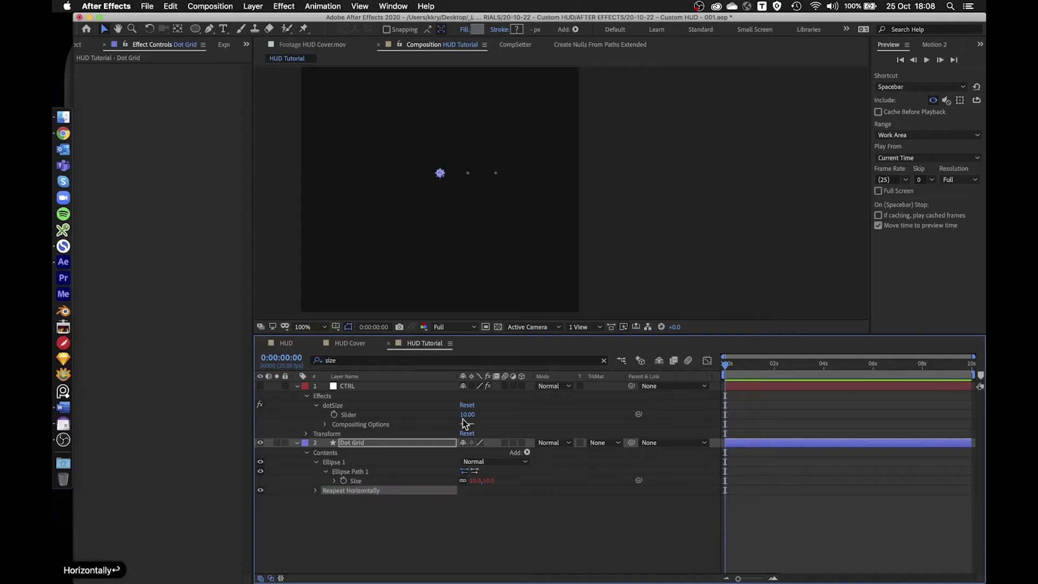
# - Clear the property filter and expand the Dot Grid layer's Reapeat Horizontally repeater
pyautogui.press('super+a')
pyautogui.press('a')
pyautogui.press('a')
pyautogui.click(295, 396)
pyautogui.click(306, 405)
pyautogui.click(317, 425)
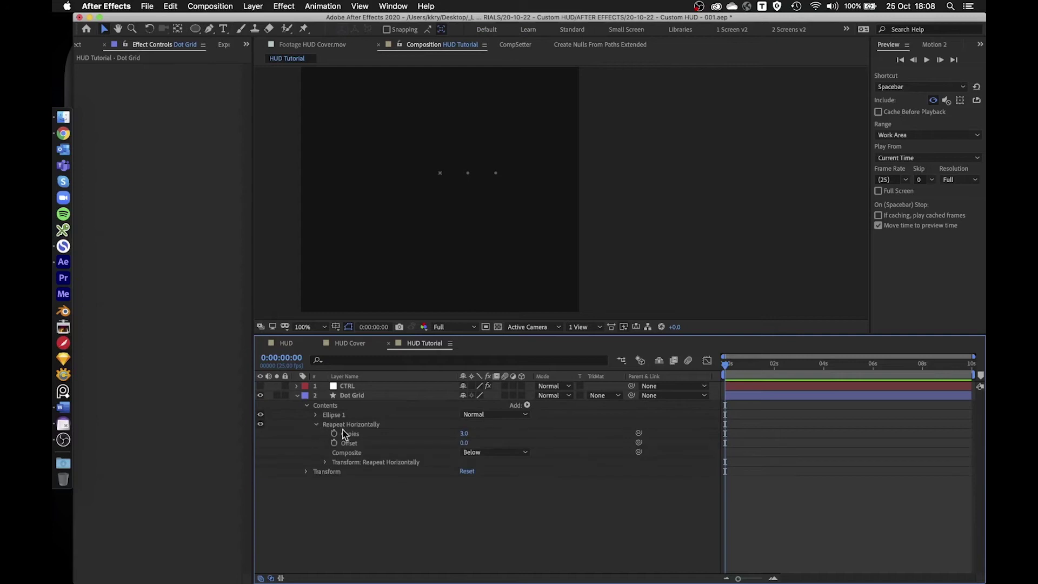
pyautogui.click(355, 427)
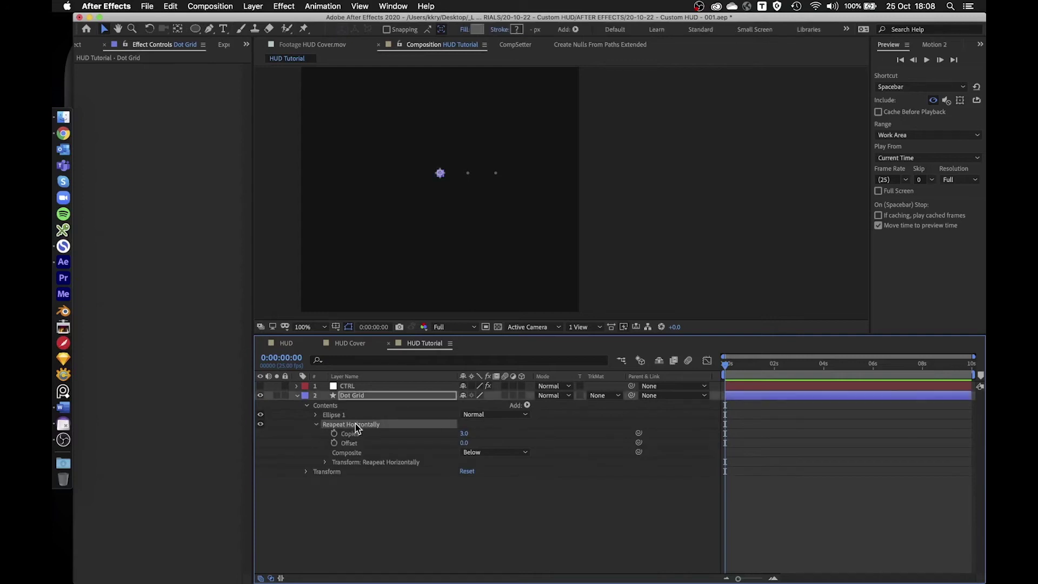
# - Duplicate the dotSize slider on CTRL, name it dotNumber and link the repeater's Copies to it
pyautogui.click(364, 388)
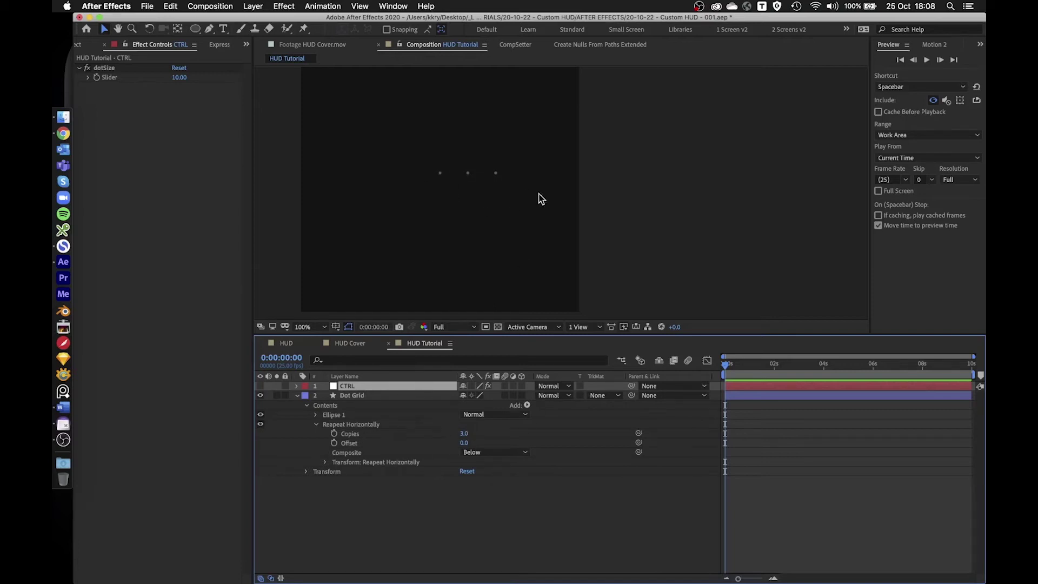
pyautogui.click(105, 68)
pyautogui.press('cmd+d')
pyautogui.press('Return')
pyautogui.write('d')
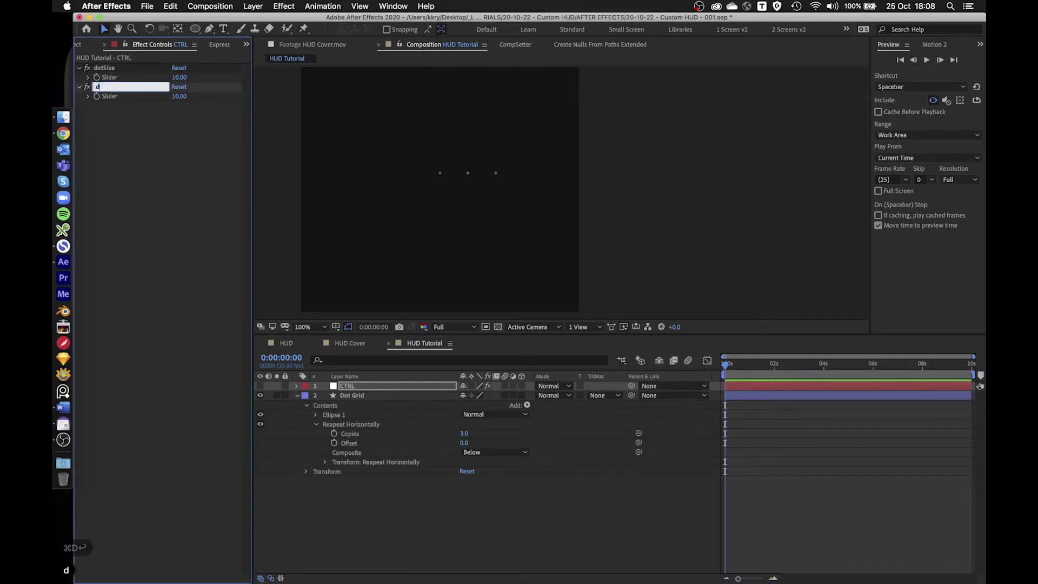
pyautogui.write('otNumber')
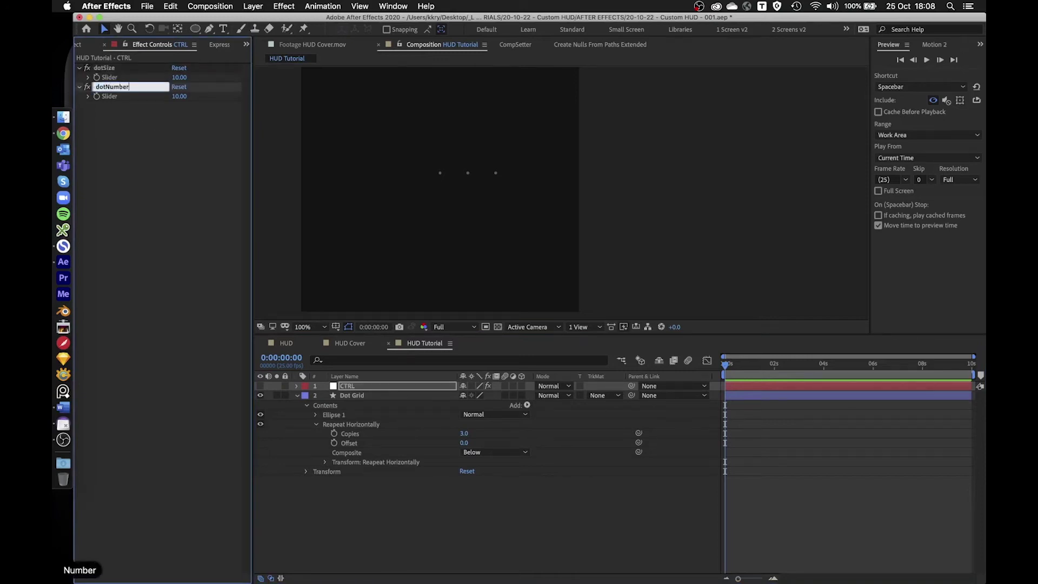
pyautogui.press('Return')
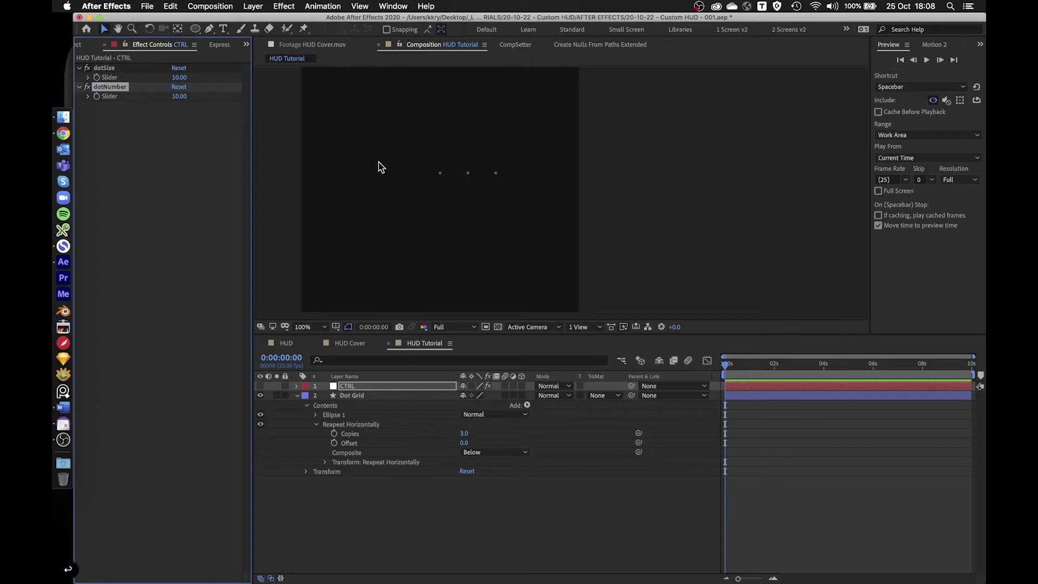
pyautogui.moveTo(639, 433); pyautogui.dragTo(110, 96)
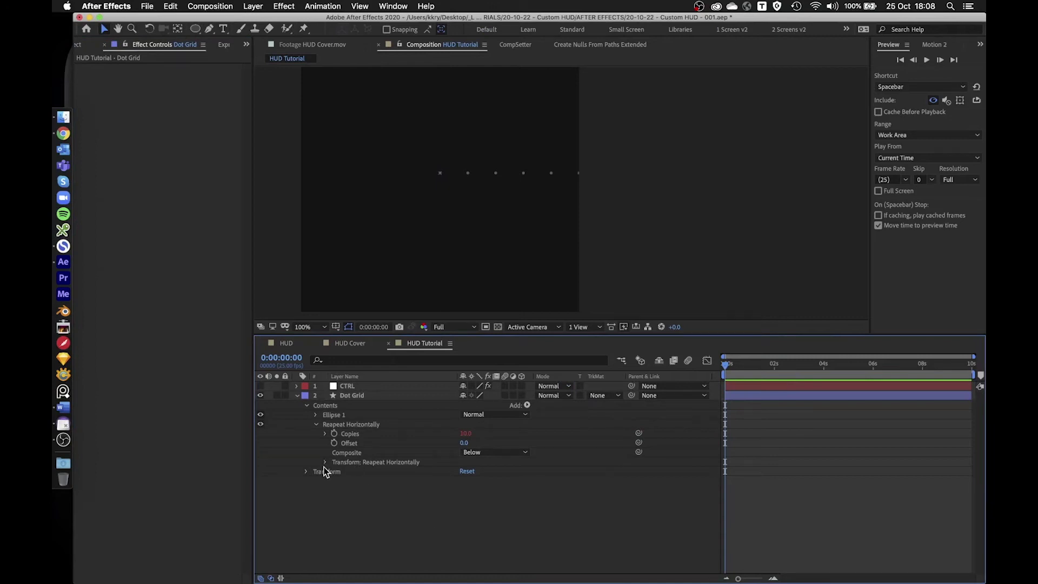
# - Expand the repeater's transform properties, and duplicate the dotNumber slider on CTRL as dotGap
pyautogui.click(344, 425)
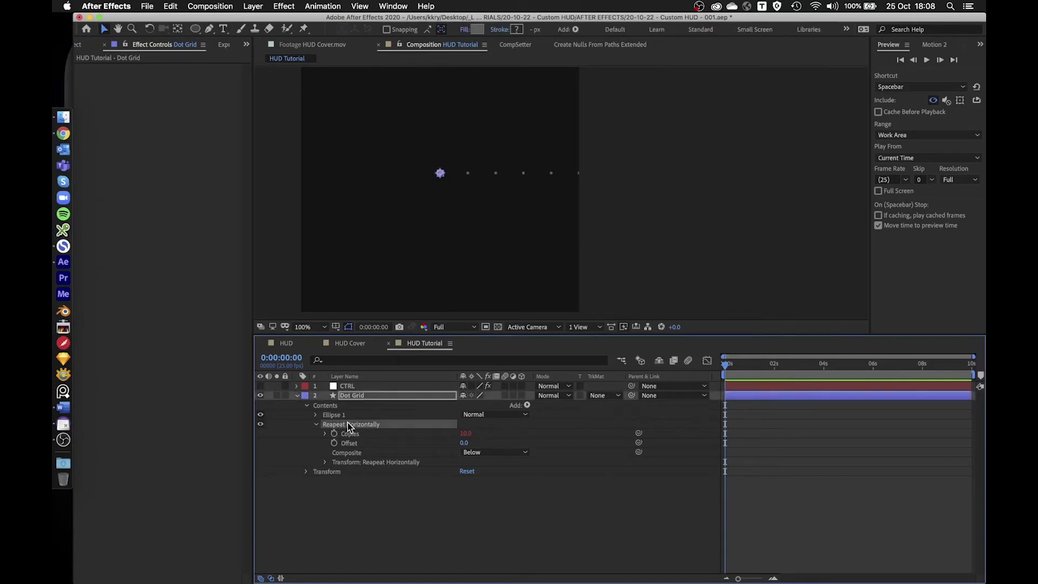
pyautogui.click(325, 463)
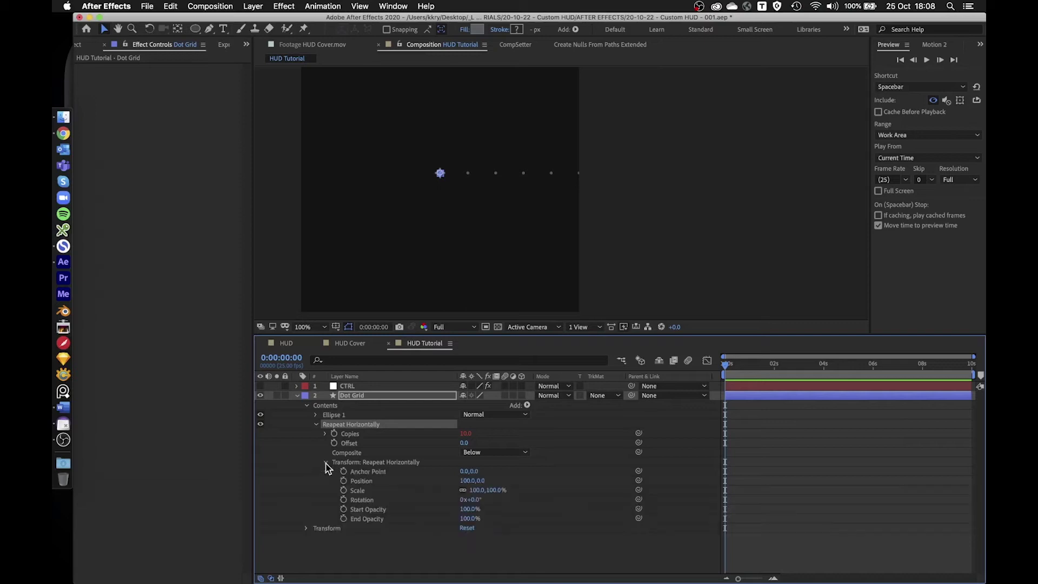
pyautogui.click(348, 386)
pyautogui.click(108, 87)
pyautogui.press('super+d')
pyautogui.press('Return')
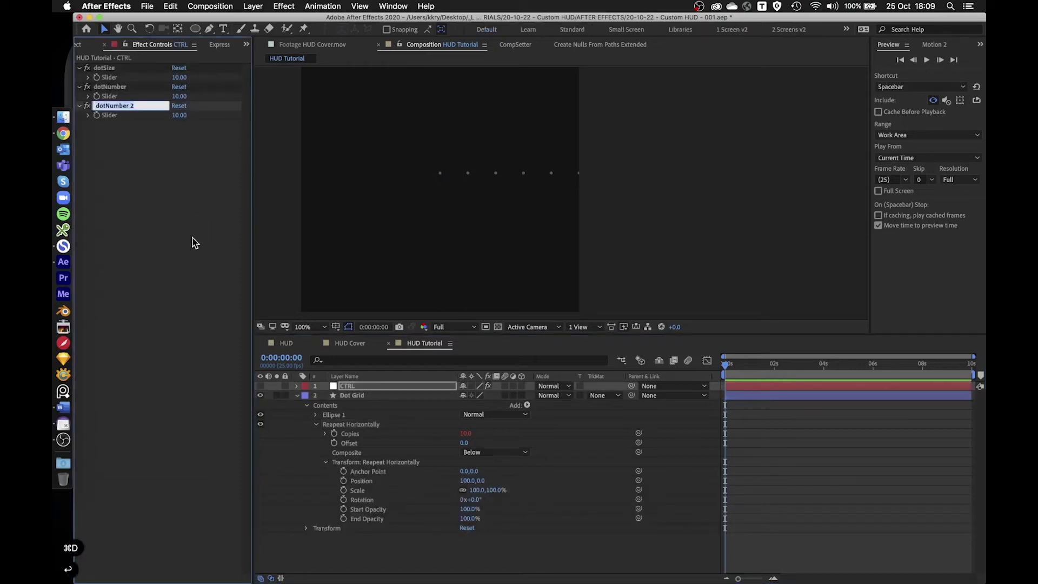
pyautogui.write('dotGap')
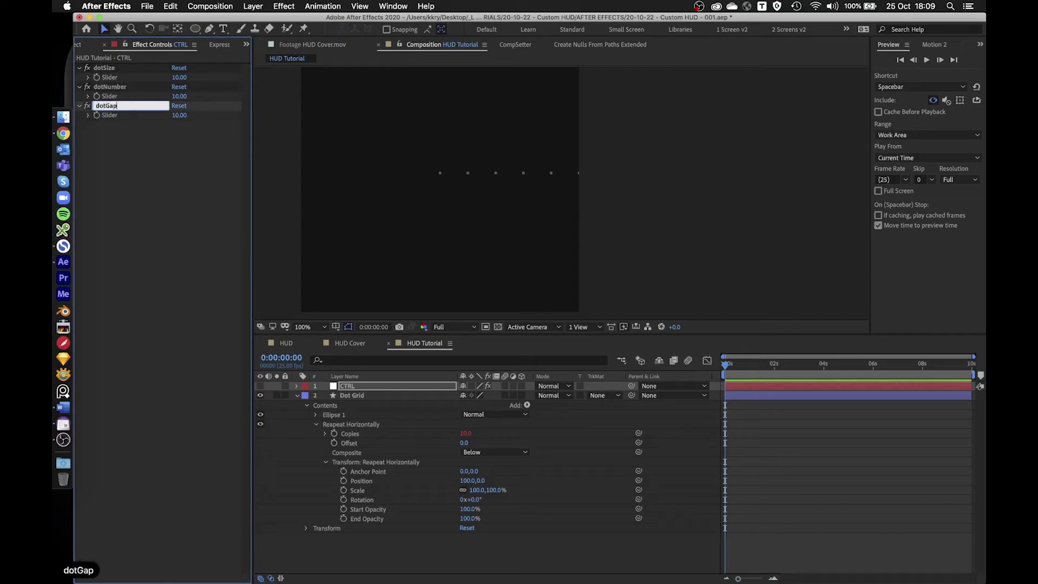
pyautogui.press('Return')
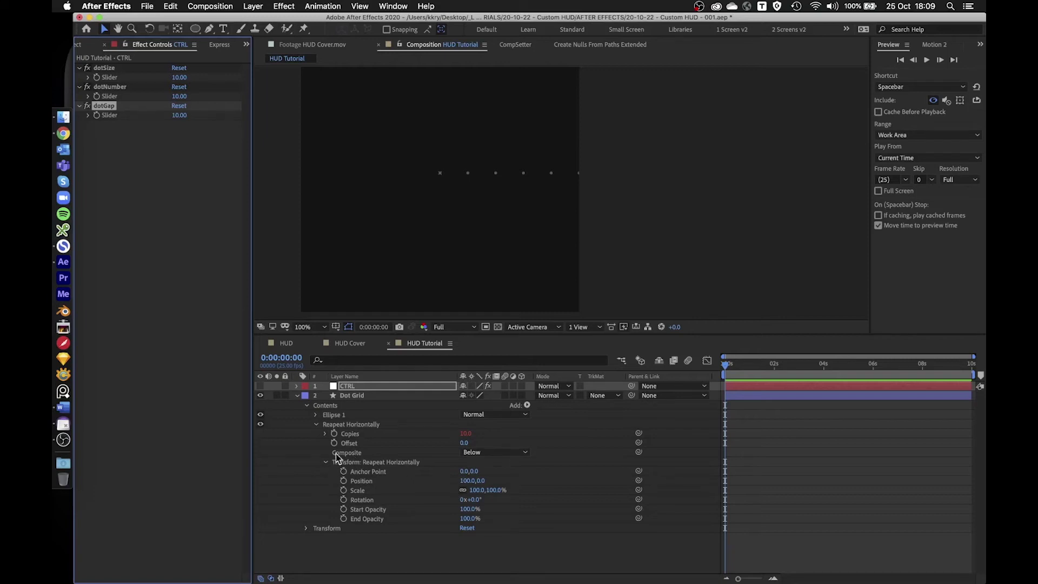
# - Add an expression to the Reapeat Horizontally repeater's Position that links it to the dotGap slider
pyautogui.click(344, 426)
pyautogui.click(382, 484)
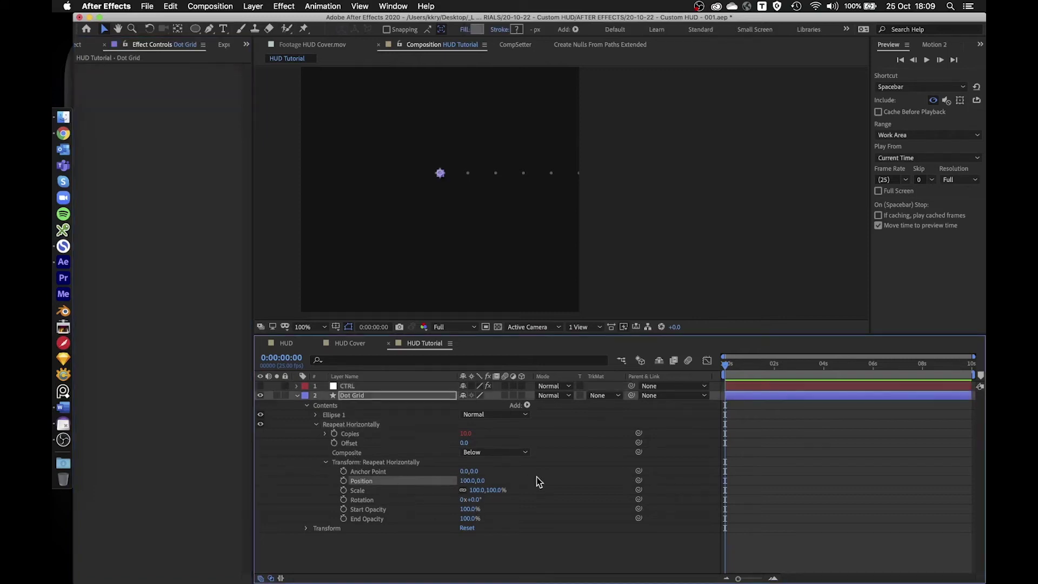
pyautogui.keyDown('alt'); pyautogui.click(344, 481); pyautogui.keyUp('alt')
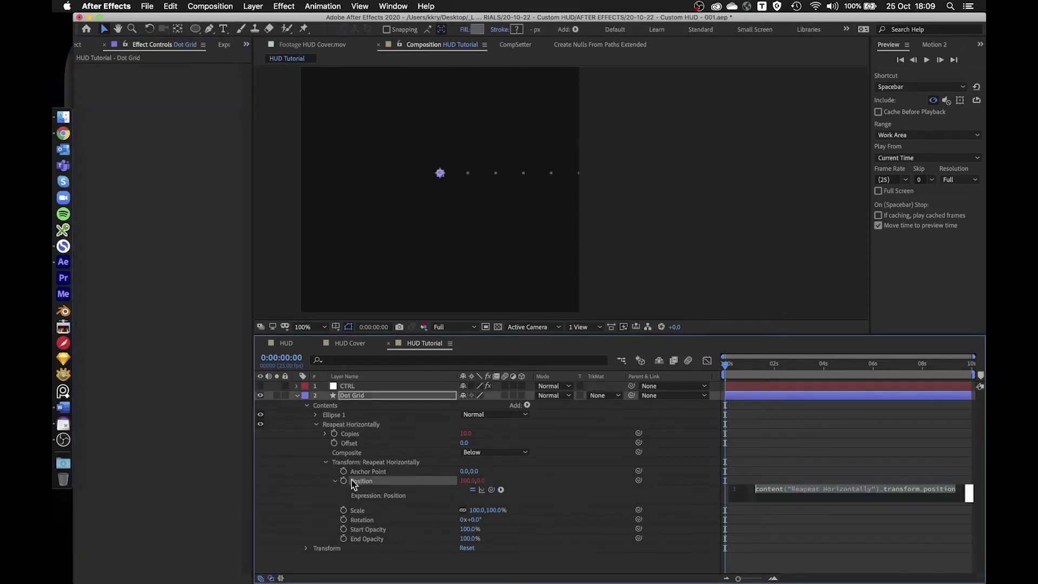
pyautogui.moveTo(725, 546); pyautogui.dragTo(445, 435)
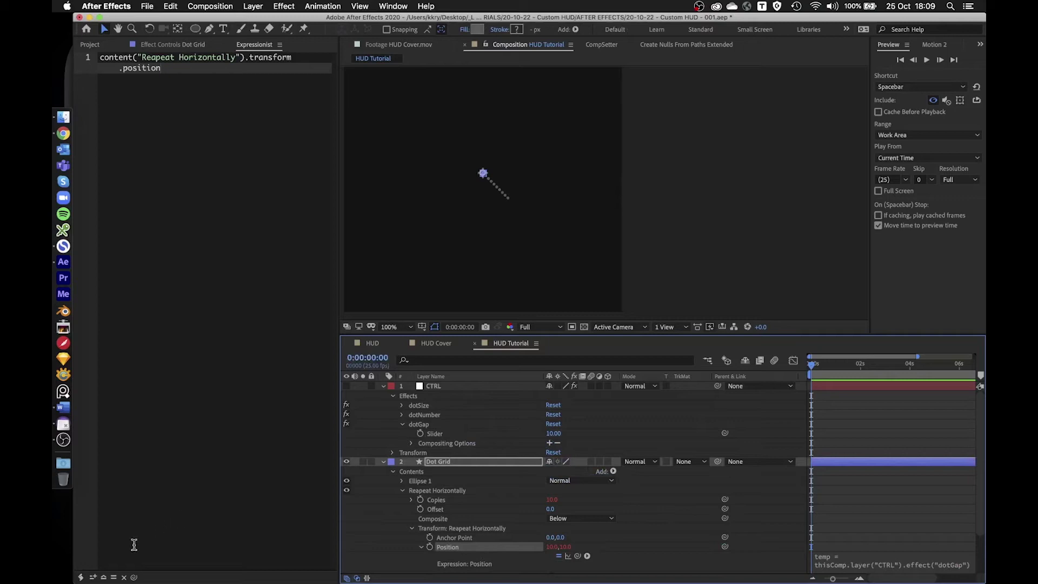
# - Load the Position expression in Expressionist and start it with the comment //Define source and ctrl = thisComp.layer("CTRL")
pyautogui.click(104, 577)
pyautogui.press('Up')
pyautogui.press('Up')
pyautogui.press('Up')
pyautogui.press('Return')
pyautogui.press('Return')
pyautogui.press('Return')
pyautogui.press('Up')
pyautogui.press('Up')
pyautogui.press('Up')
pyautogui.press('Up')
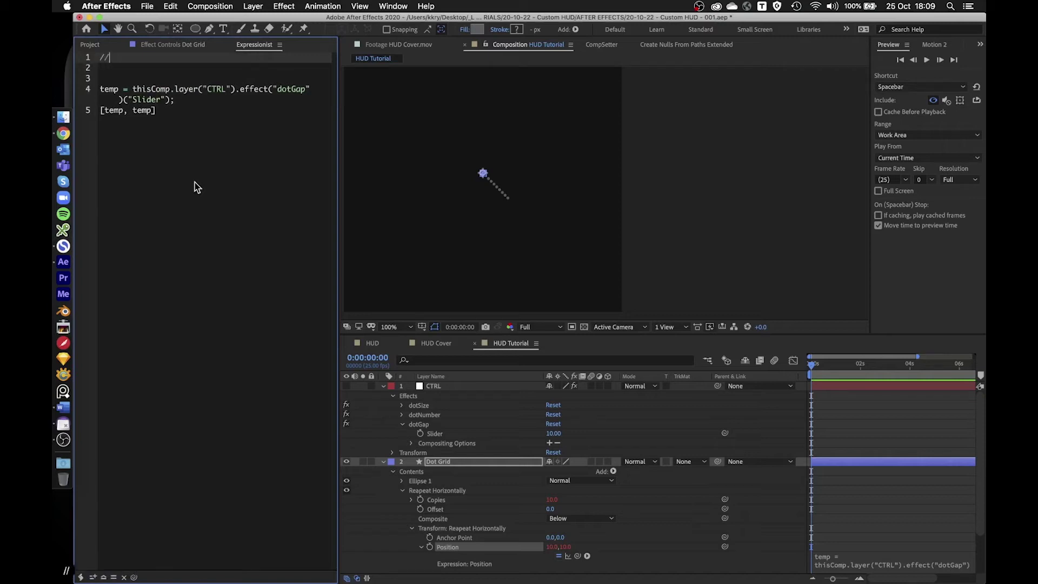
pyautogui.write('//')
pyautogui.write('Define controller')
pyautogui.press('Return')
pyautogui.write('ctrl =')
pyautogui.write('thisComp.layer("CTRL")')
# - Add the comment //Define amount and rewrite the slider line as dotGap = ctrl.effect("dotGap")("Slider");
pyautogui.click(162, 93)
pyautogui.write('//Define amount')
pyautogui.press('Down')
pyautogui.press('Home')
pyautogui.write('dotGap = c')
# - Add the comment //Define x and y values, set x = dotGap; and y = 0;, and end the expression with [x,y];
pyautogui.click(306, 104)
pyautogui.press('Return')
pyautogui.press('Return')
pyautogui.write('//Define x and y values')
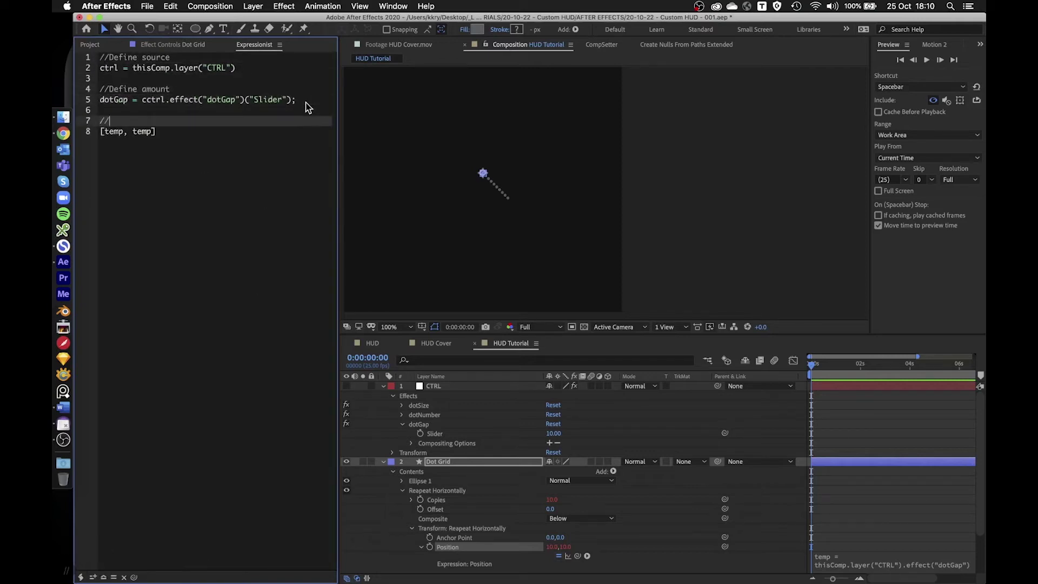
pyautogui.press('Return')
pyautogui.write('x = dotGap;')
pyautogui.press('Return')
pyautogui.write('y = 0;')
pyautogui.press('Return')
pyautogui.press('Return')
pyautogui.write('[x,y];')
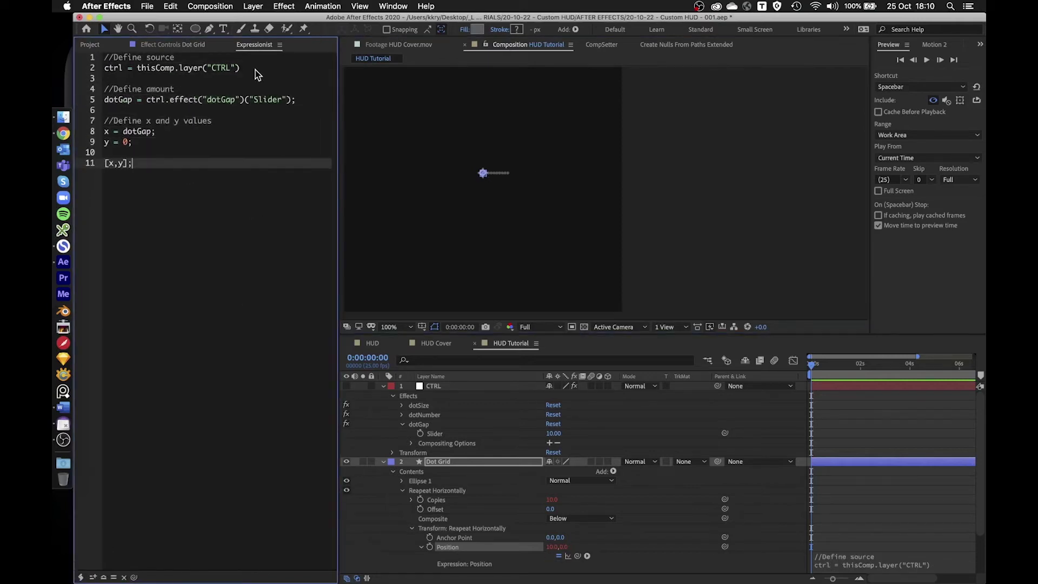
# - Review the Position expression's source, amount and x and y definitions against the CTRL layer
pyautogui.moveTo(255, 70); pyautogui.dragTo(135, 72)
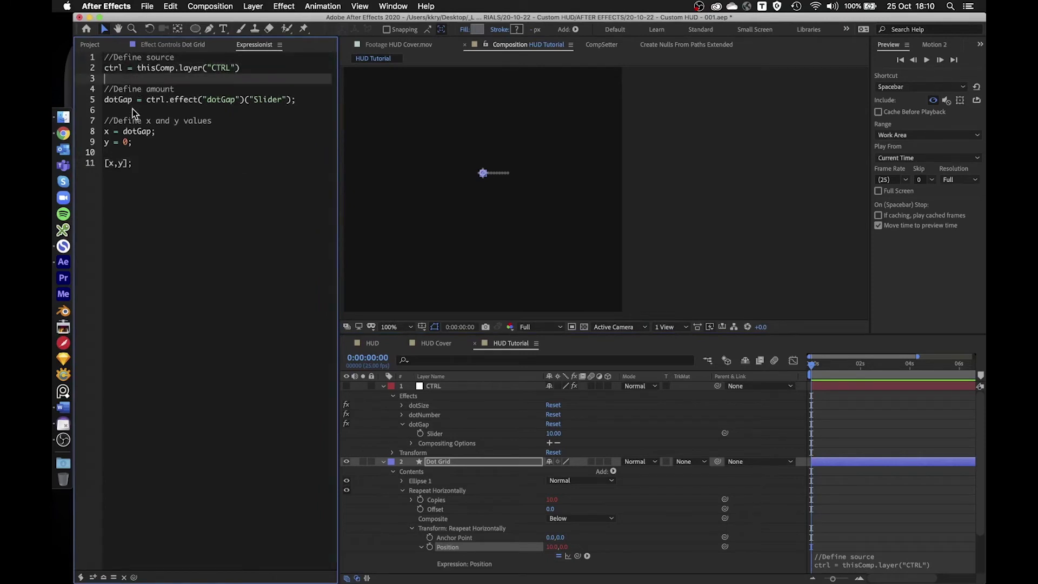
pyautogui.click(180, 178)
pyautogui.click(160, 79)
pyautogui.moveTo(296, 100); pyautogui.dragTo(146, 101)
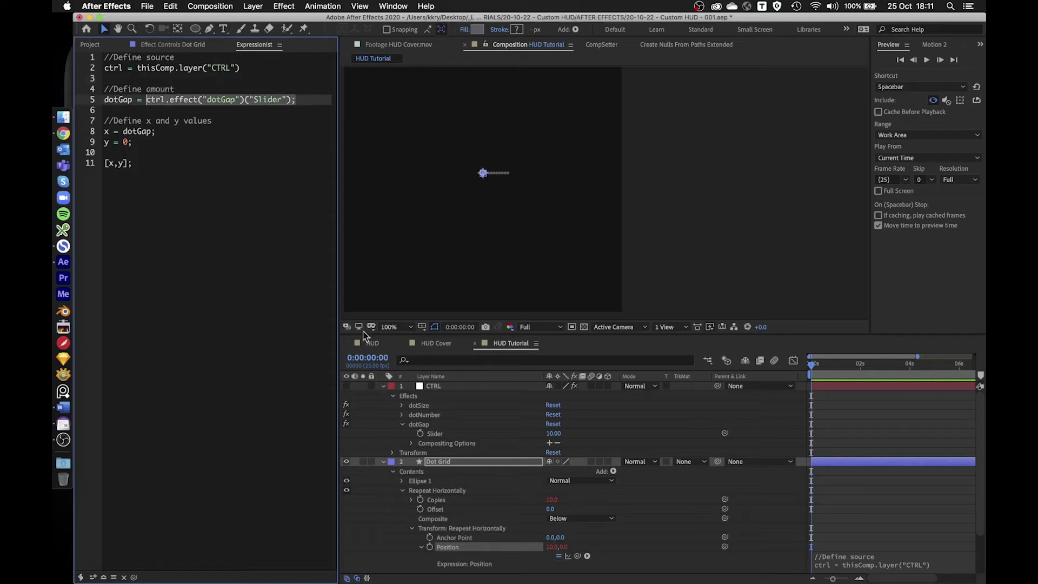
pyautogui.click(445, 387)
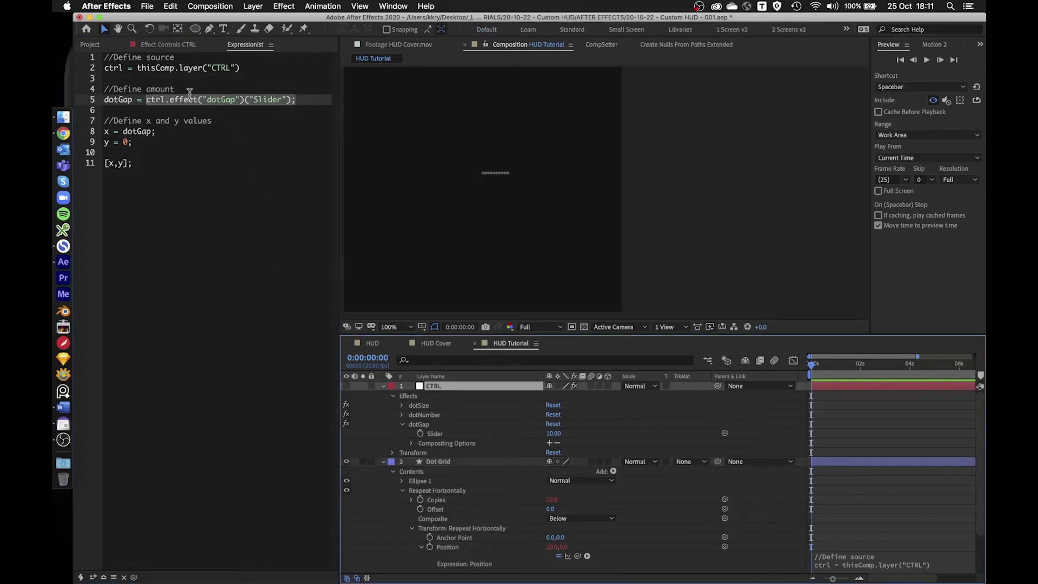
pyautogui.click(157, 102)
pyautogui.click(160, 122)
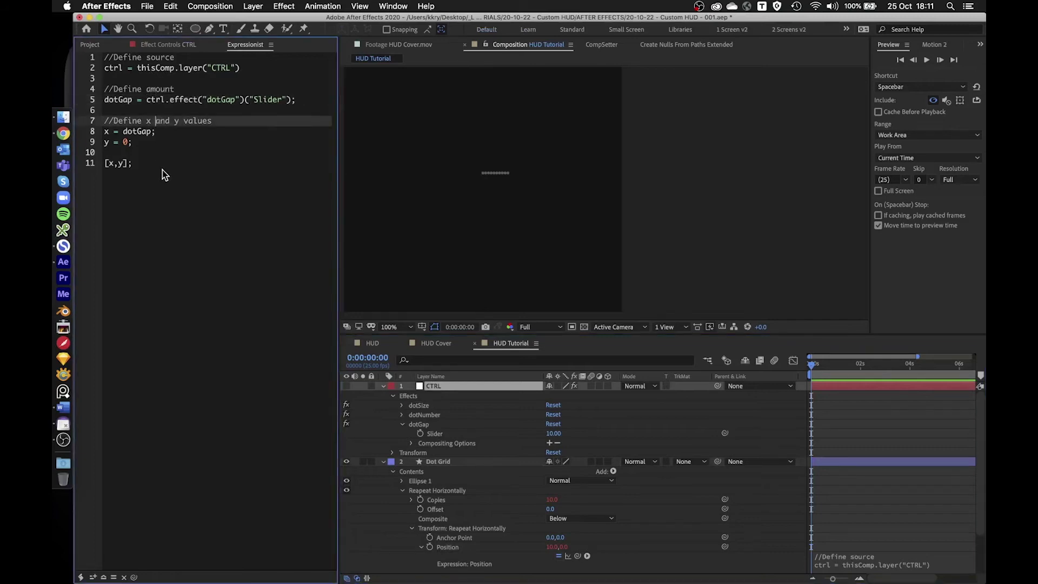
# - Go through the Position expression line by line, checking the CTRL layer reference, the dotGap slider, and how x and y form the output
pyautogui.press('Down')
pyautogui.press('Down')
pyautogui.press('Down')
pyautogui.press('Down')
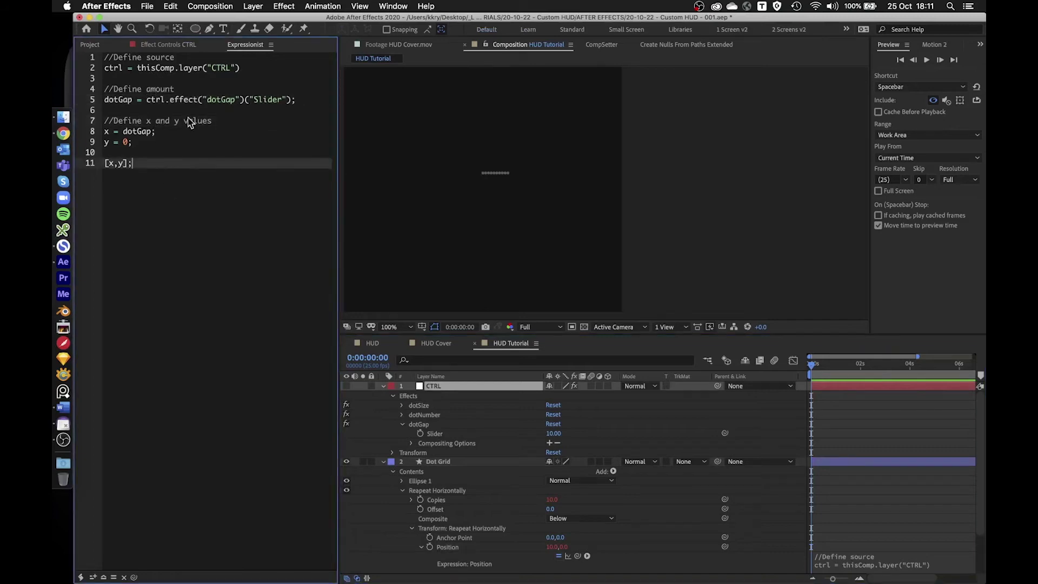
pyautogui.click(119, 101)
pyautogui.click(120, 107)
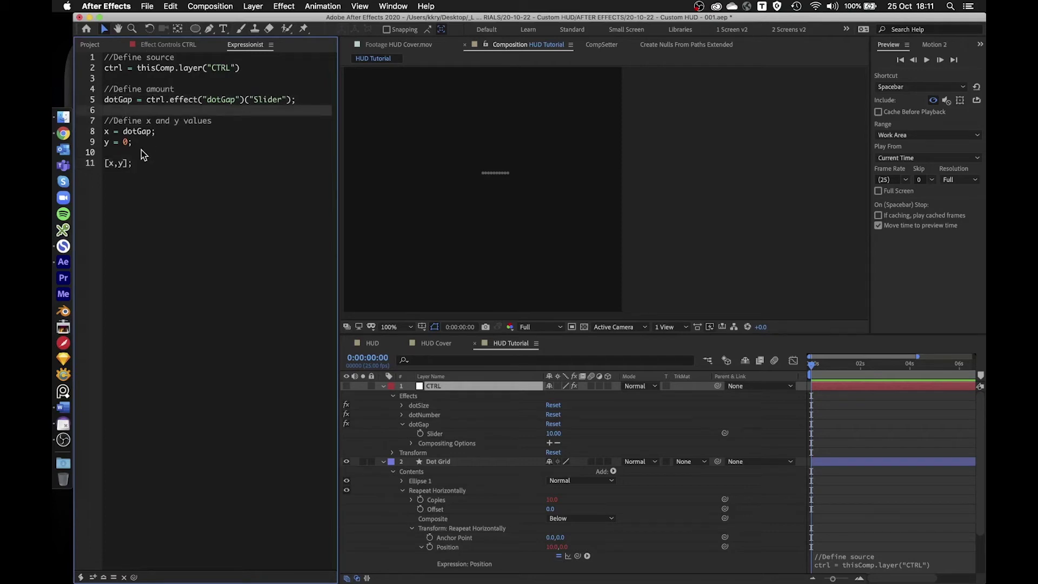
pyautogui.click(172, 181)
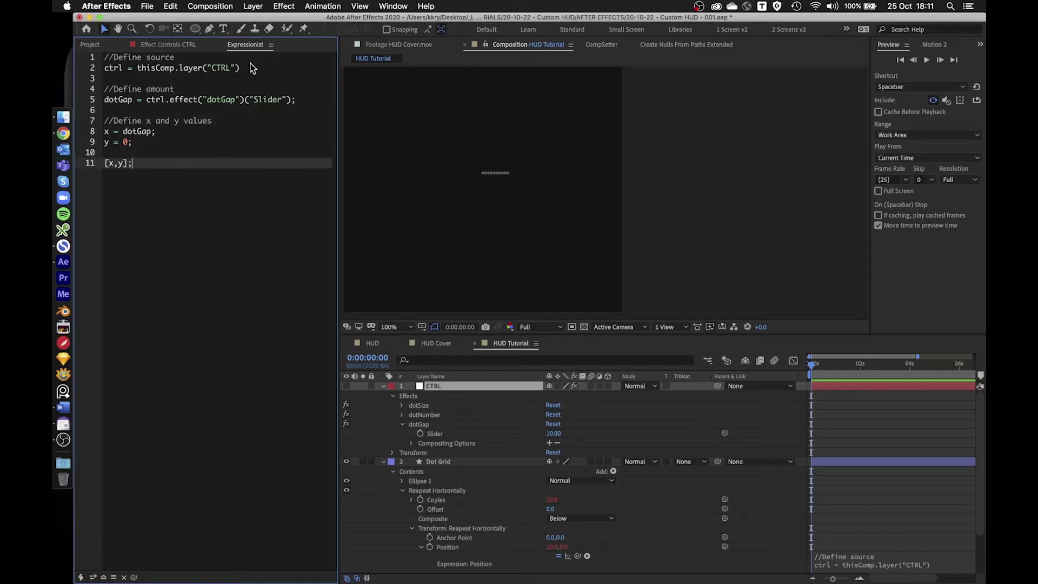
pyautogui.moveTo(250, 68); pyautogui.dragTo(105, 70)
pyautogui.click(143, 78)
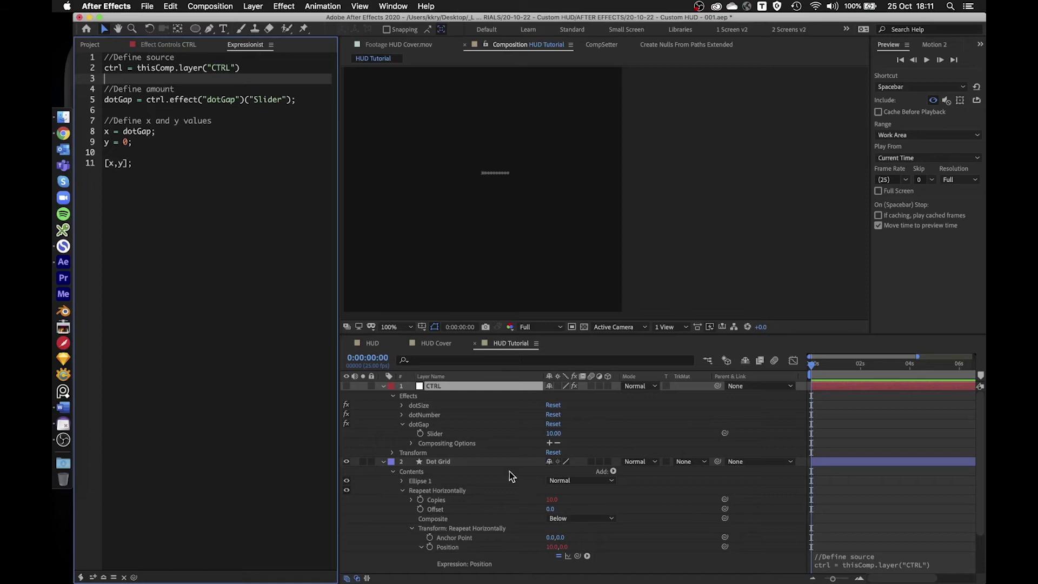
pyautogui.click(436, 387)
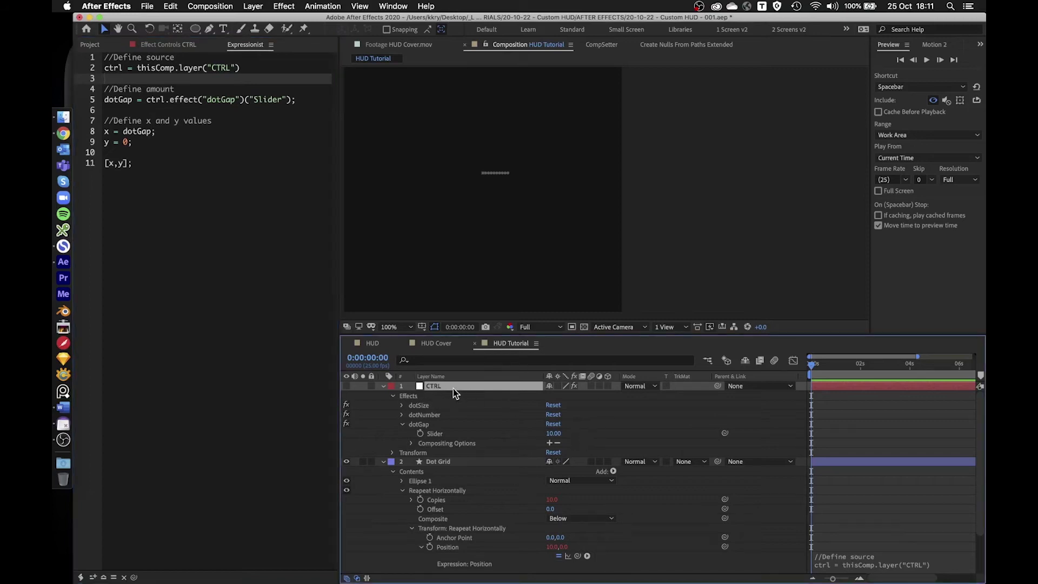
pyautogui.doubleClick(225, 69)
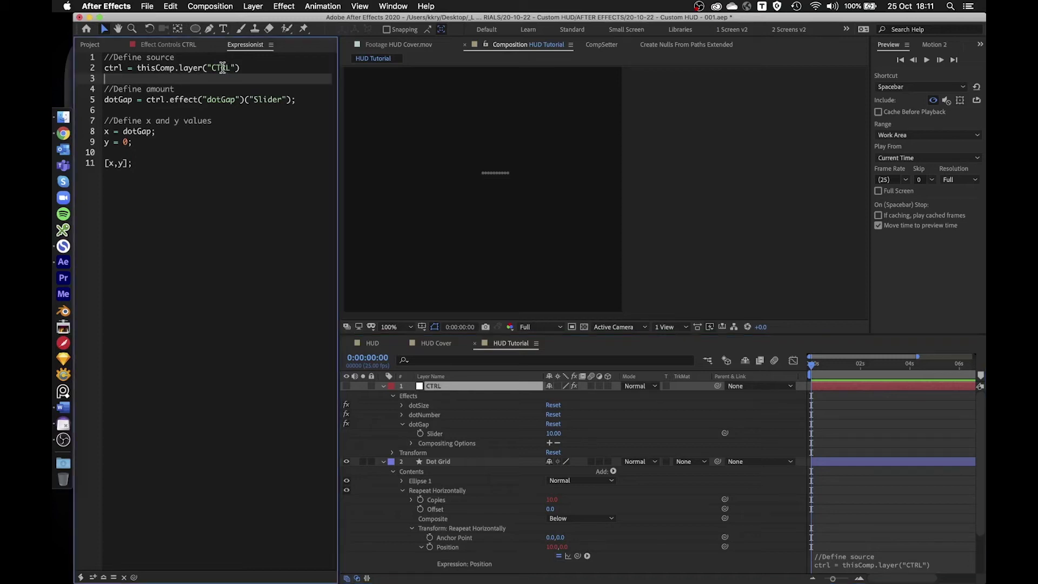
pyautogui.click(231, 70)
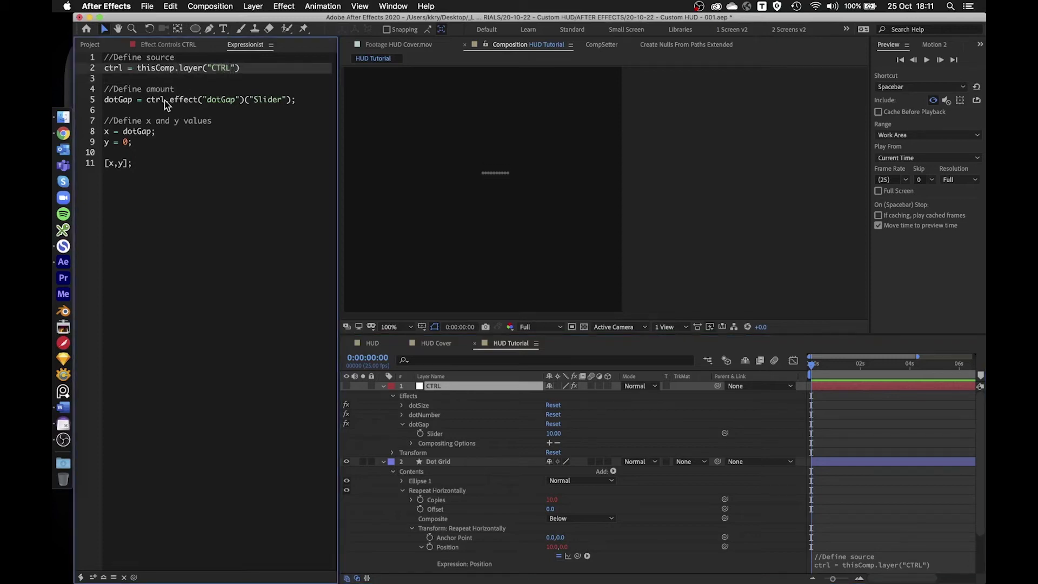
pyautogui.moveTo(146, 100); pyautogui.dragTo(247, 102)
pyautogui.click(131, 134)
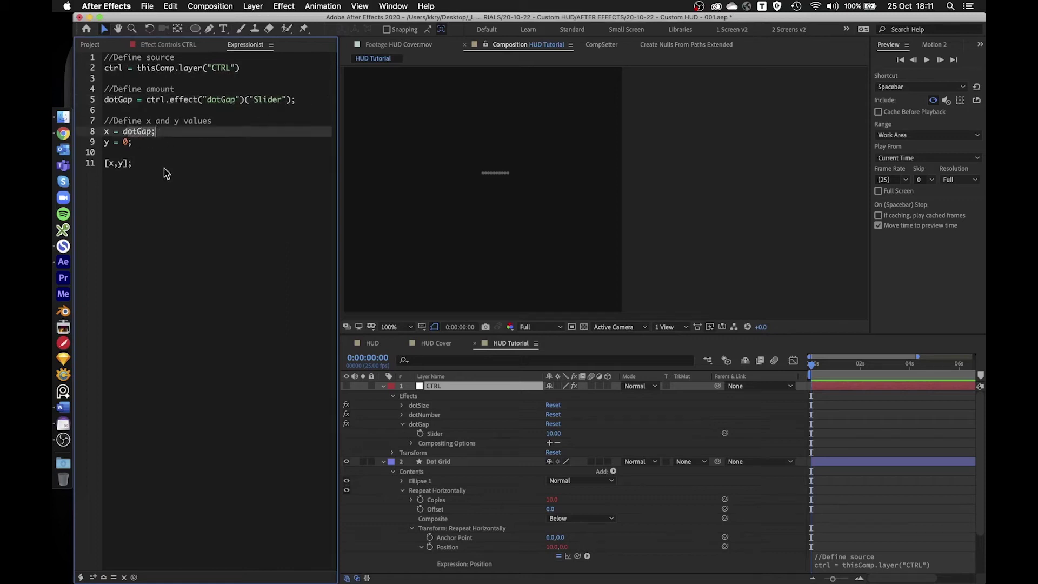
pyautogui.click(198, 195)
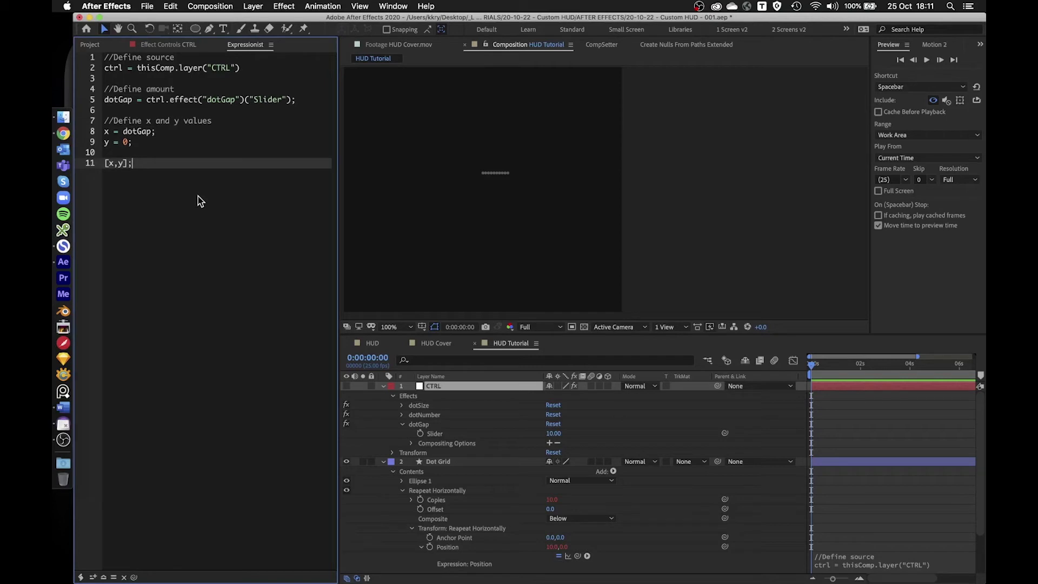
pyautogui.click(137, 108)
pyautogui.click(119, 78)
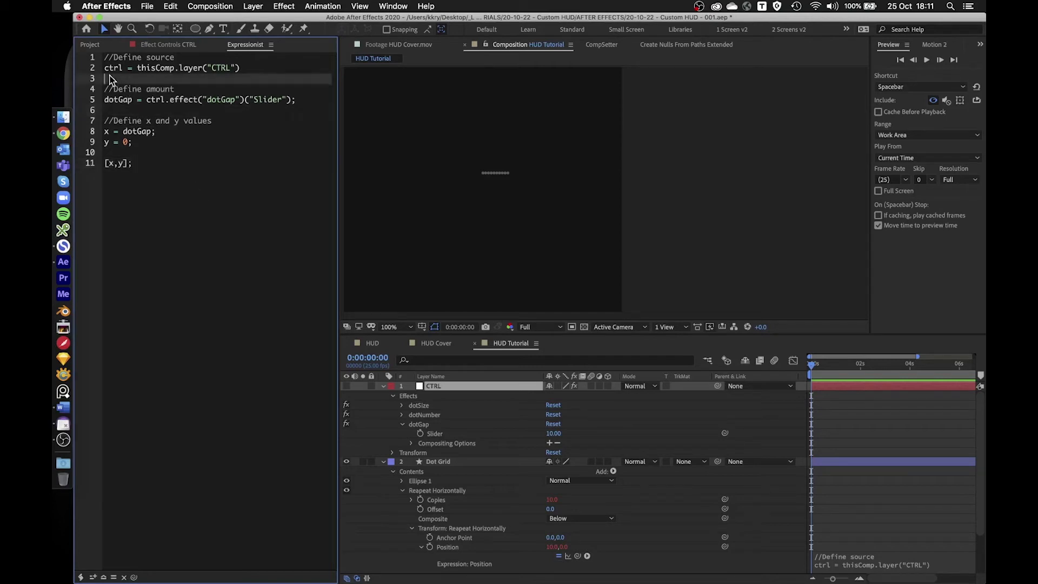
pyautogui.click(161, 66)
pyautogui.click(159, 90)
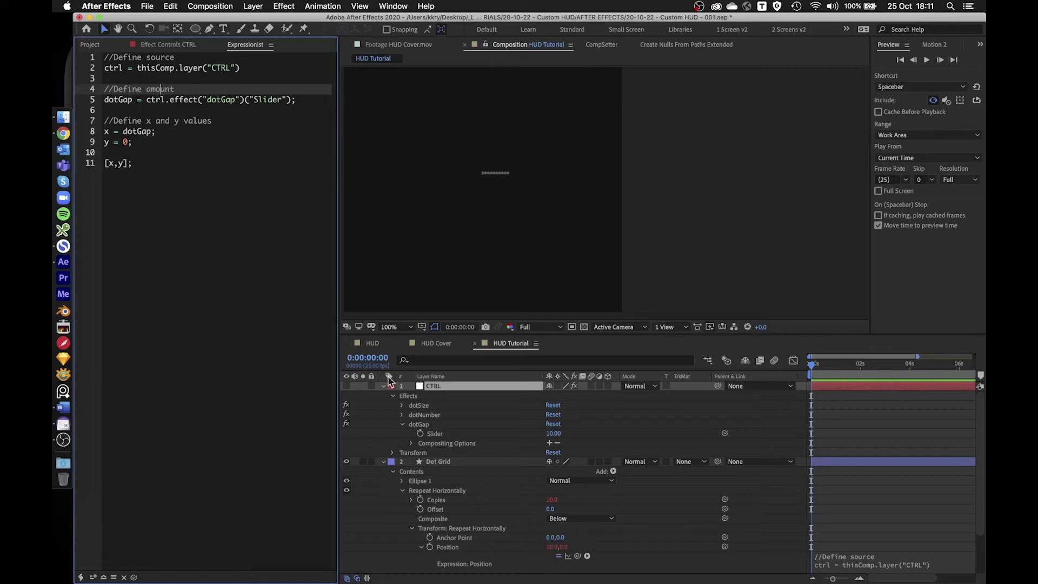
pyautogui.click(196, 130)
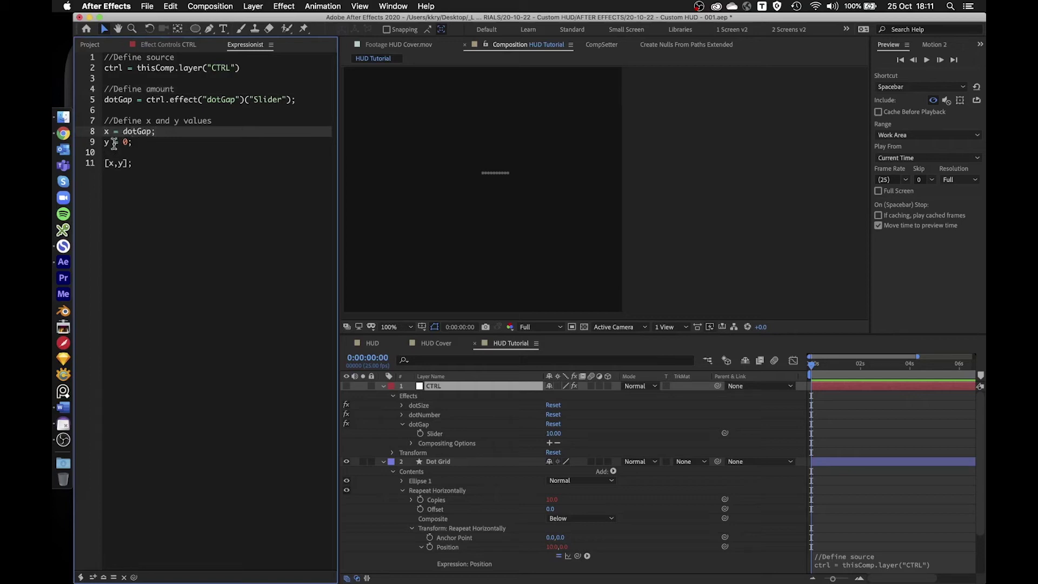
pyautogui.click(128, 143)
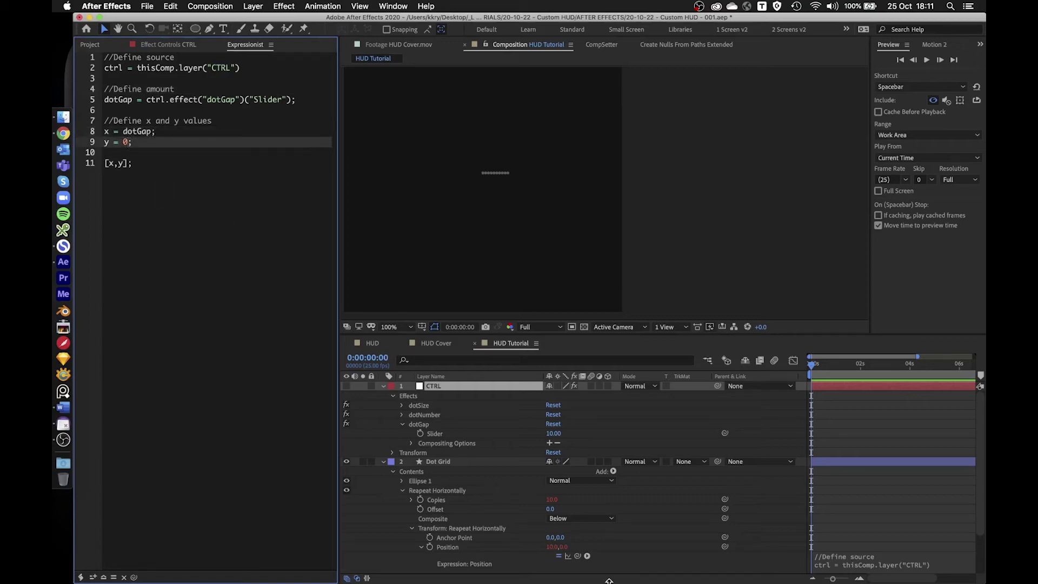
# - Set the CTRL layer's dotGap slider to 20
pyautogui.click(541, 462)
pyautogui.moveTo(552, 434)
pyautogui.mouseDown()
pyautogui.moveTo(570, 436)
pyautogui.moveTo(563, 435)
pyautogui.mouseUp()
pyautogui.click(496, 424)
pyautogui.click(552, 434)
pyautogui.write('20')
pyautogui.press('Return')
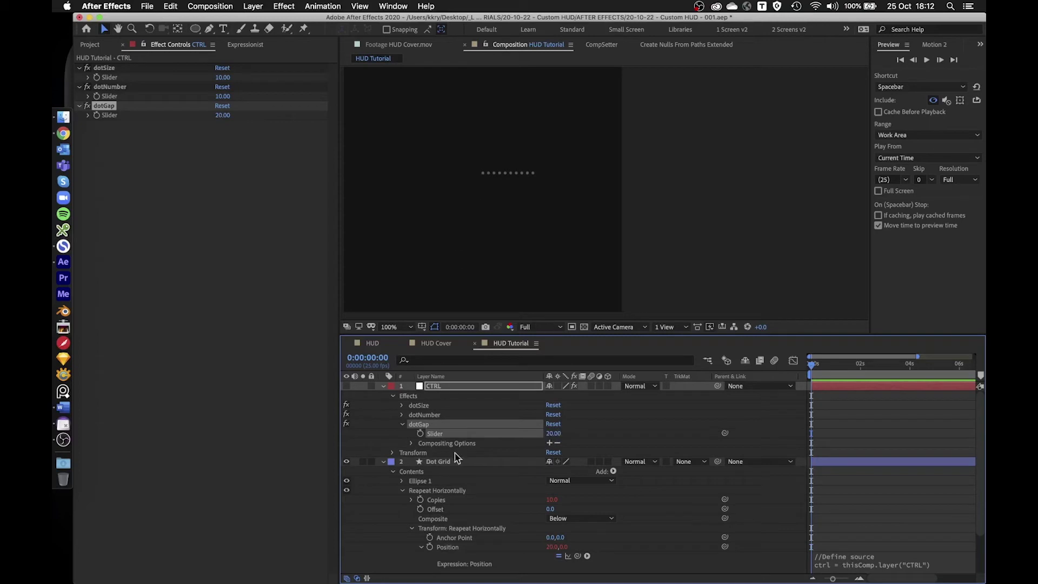
# - Collapse the Reapeat Horizontally repeater in the Dot Grid layer and duplicate it
pyautogui.click(438, 492)
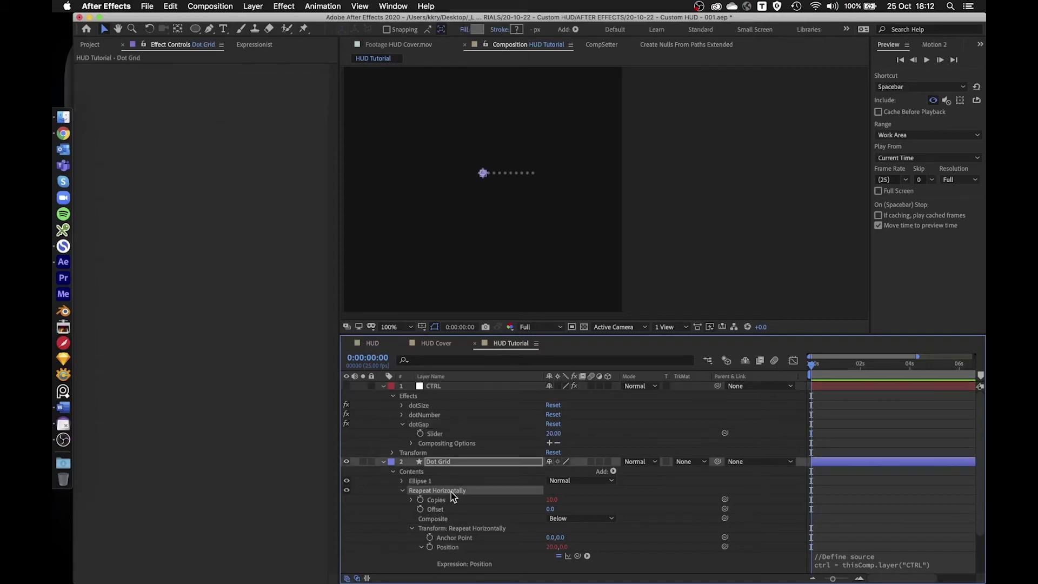
pyautogui.scroll(-3, 427, 479)
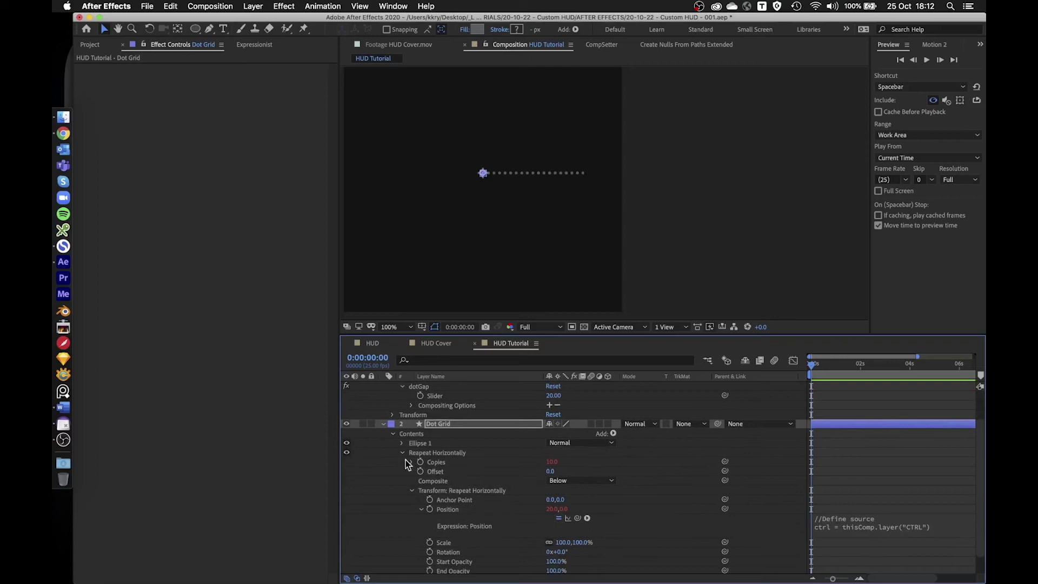
pyautogui.click(403, 453)
pyautogui.press('super+d')
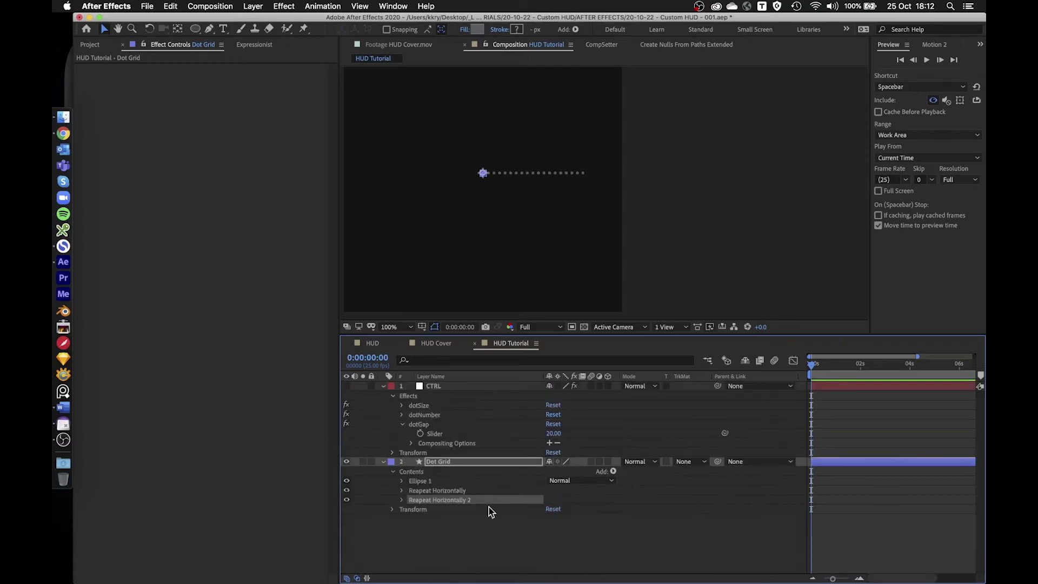
# - Rename the duplicated repeater as Reapeat Vertical
pyautogui.press('Return')
pyautogui.press('Right')
pyautogui.press('BackSpace')
pyautogui.press('BackSpace')
pyautogui.press('BackSpace')
pyautogui.press('BackSpace')
pyautogui.press('BackSpace')
pyautogui.press('BackSpace')
pyautogui.press('BackSpace')
pyautogui.press('BackSpace')
pyautogui.press('BackSpace')
pyautogui.press('BackSpace')
pyautogui.press('BackSpace')
pyautogui.press('BackSpace')
pyautogui.press('BackSpace')
pyautogui.press('BackSpace')
pyautogui.press('BackSpace')
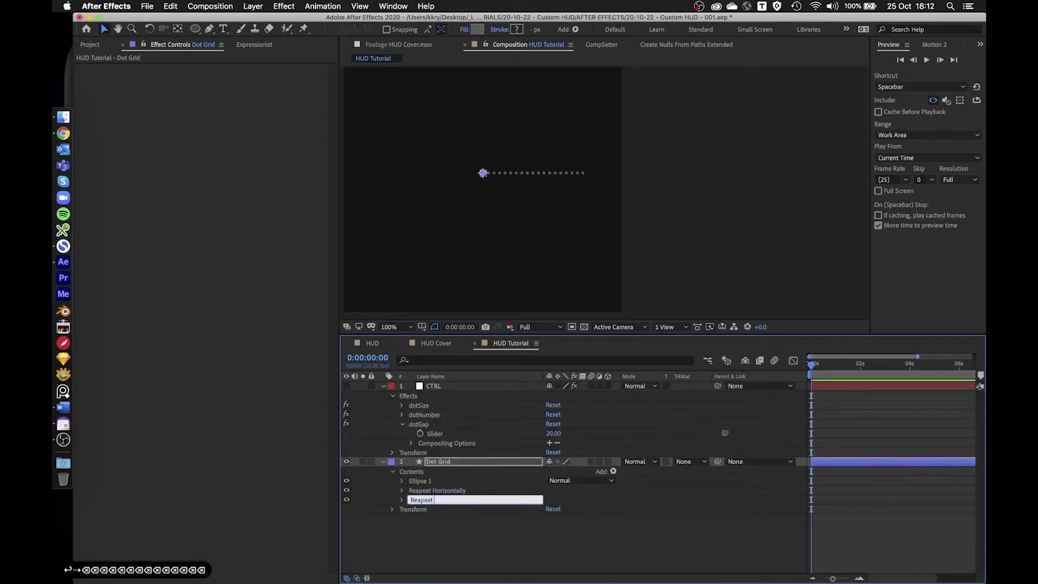
pyautogui.write('Vertical')
pyautogui.press('Return')
# - Load the Reapeat Vertical repeater's Position expression in Expressionist, change it to x = 0; and y = dotGap;, and apply it
pyautogui.click(402, 500)
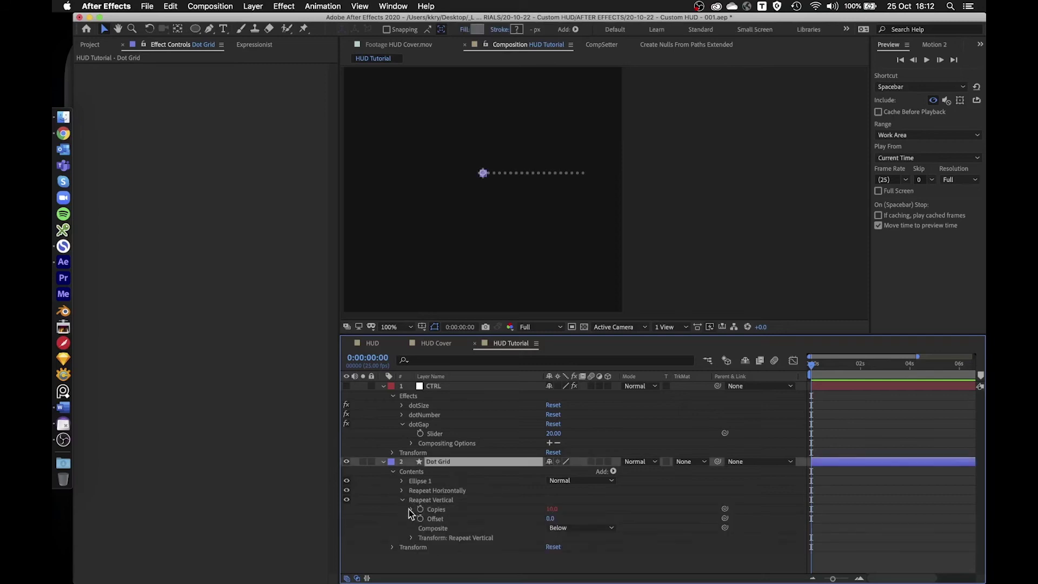
pyautogui.click(448, 511)
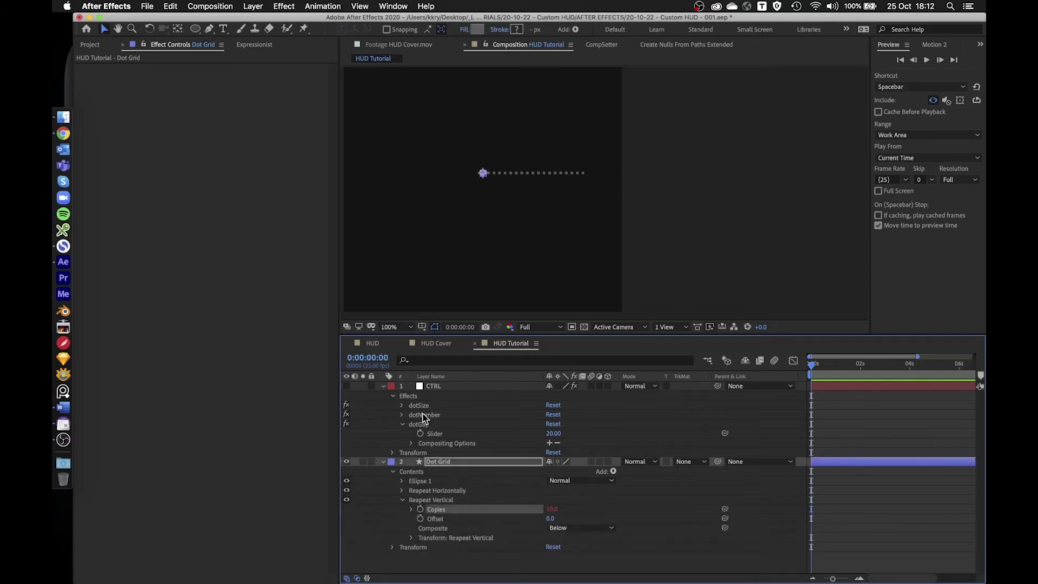
pyautogui.click(411, 537)
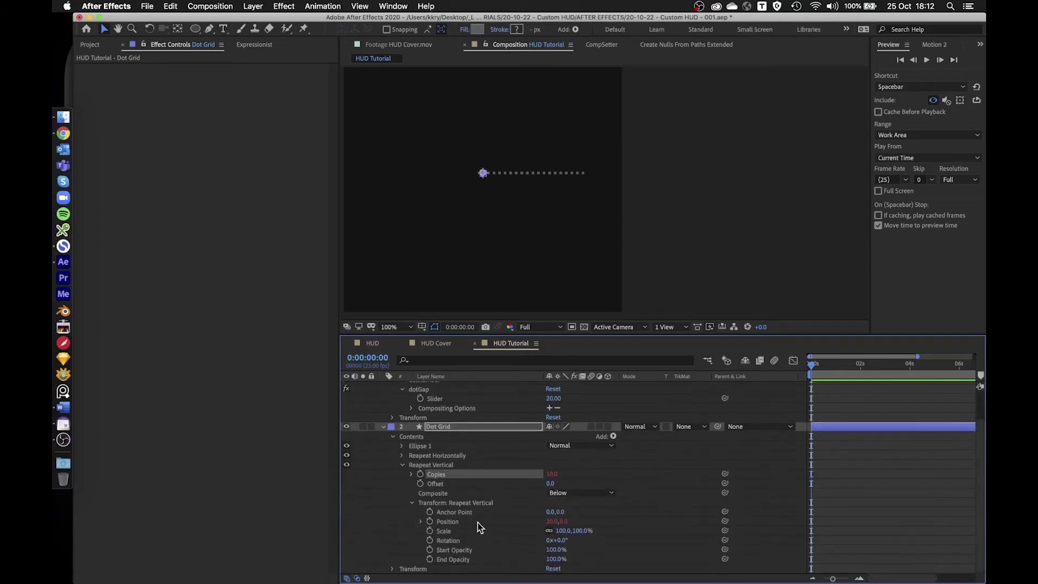
pyautogui.click(459, 522)
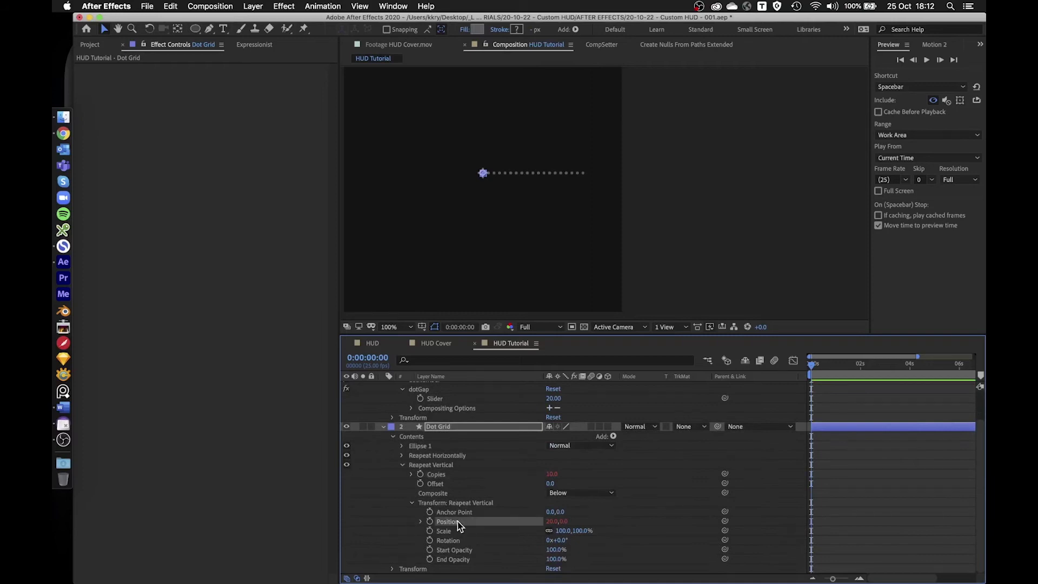
pyautogui.click(250, 47)
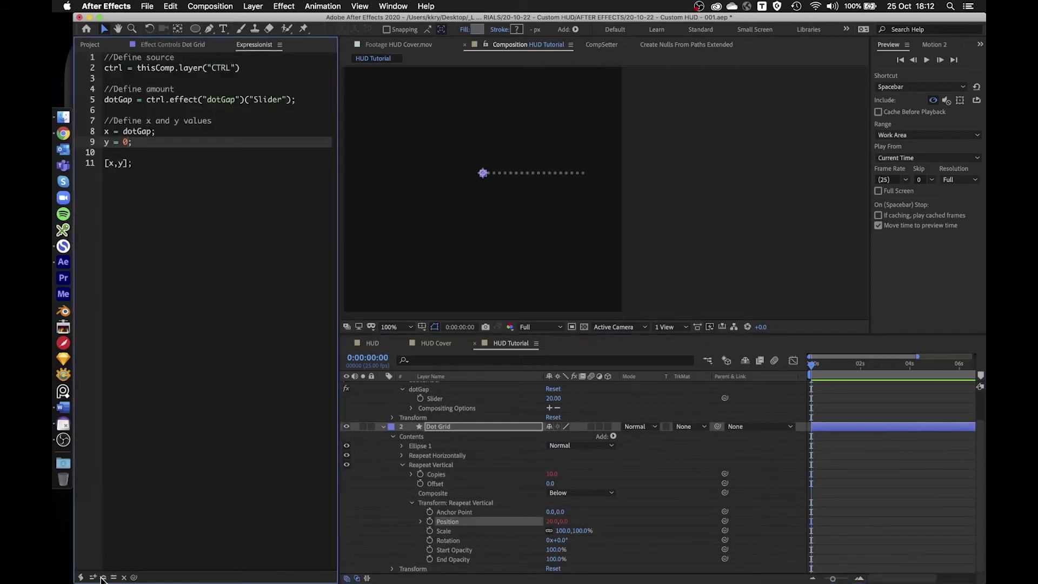
pyautogui.click(135, 163)
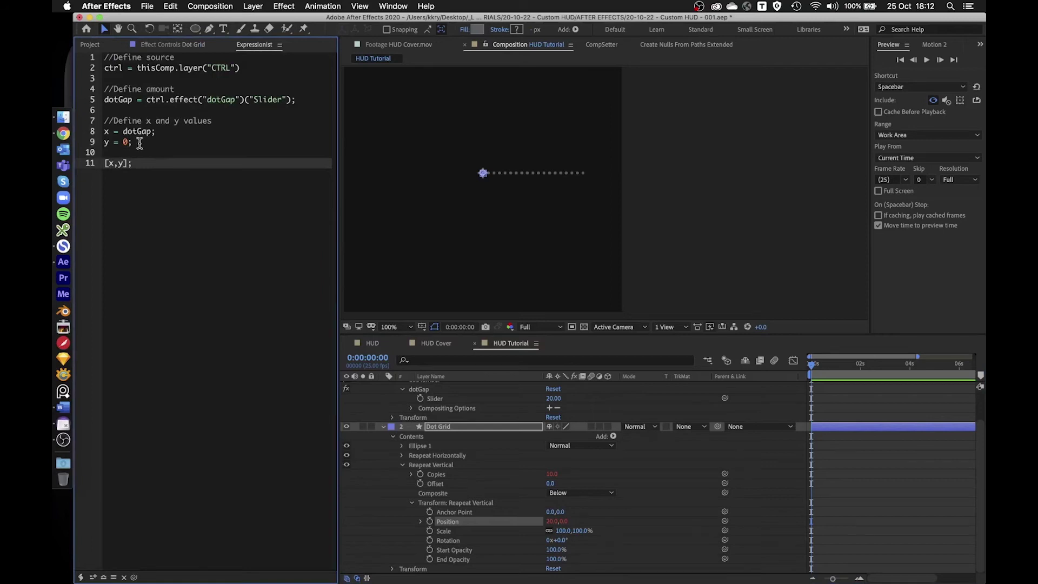
pyautogui.moveTo(139, 143); pyautogui.dragTo(106, 134)
pyautogui.doubleClick(105, 132)
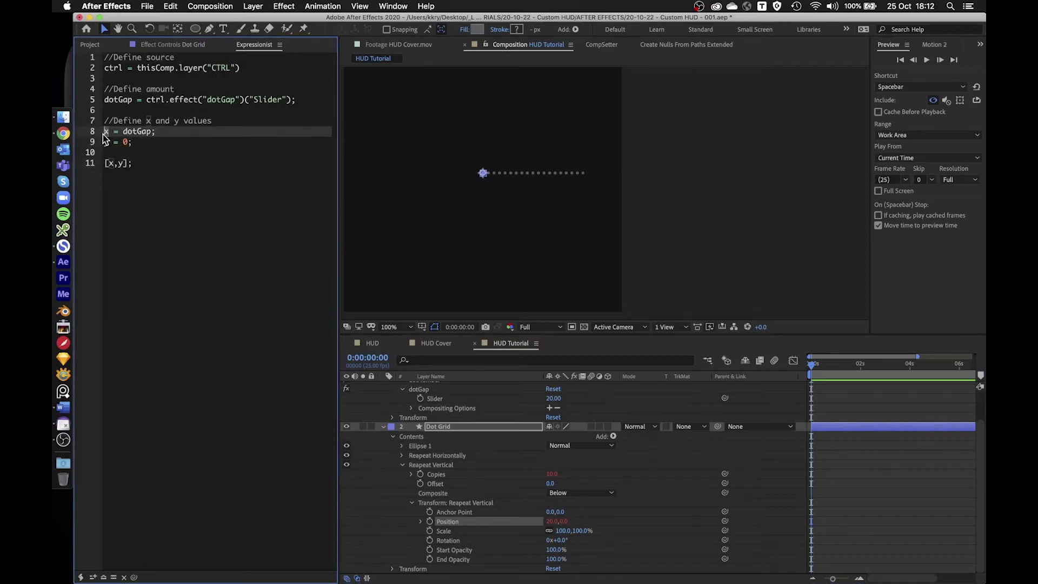
pyautogui.write('y')
pyautogui.hotkey('alt', 'Down')
pyautogui.write('x = 0;')
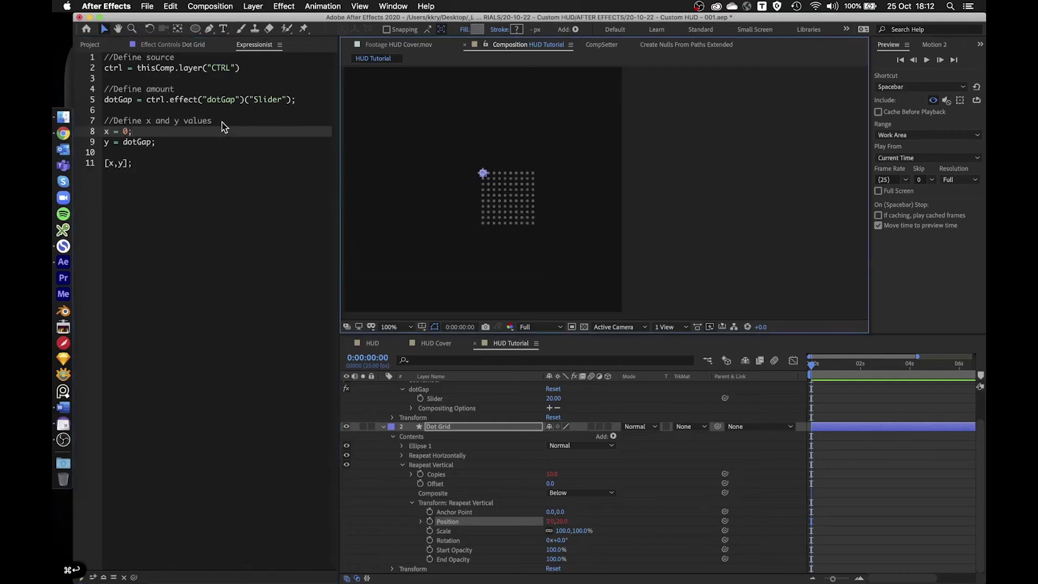
# - Collapse the expanded layer properties and reveal only the Dot Grid layer's Position
pyautogui.write('u')
pyautogui.moveTo(526, 191); pyautogui.dragTo(571, 210)
pyautogui.press(',')
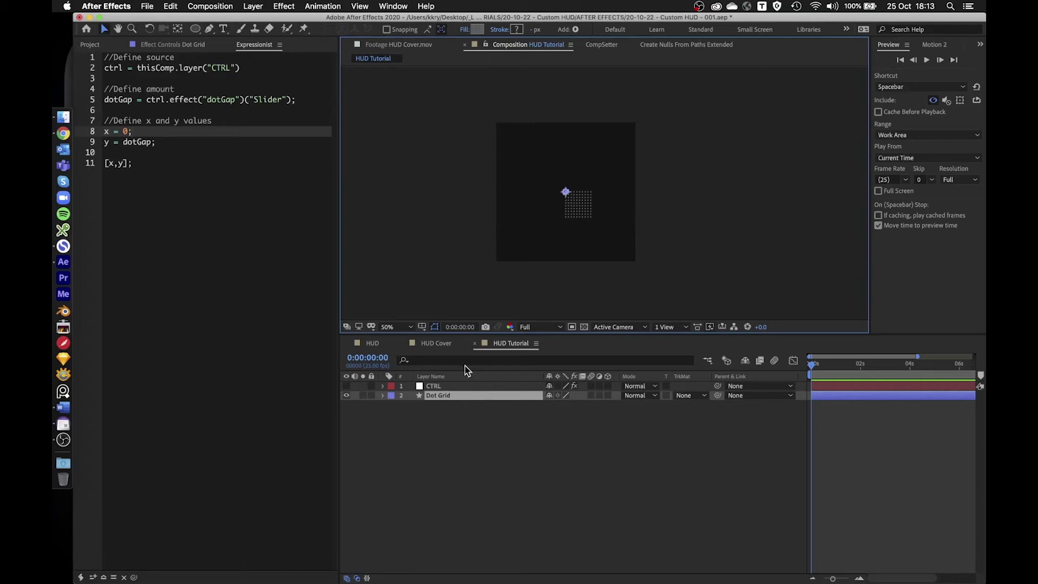
pyautogui.click(442, 442)
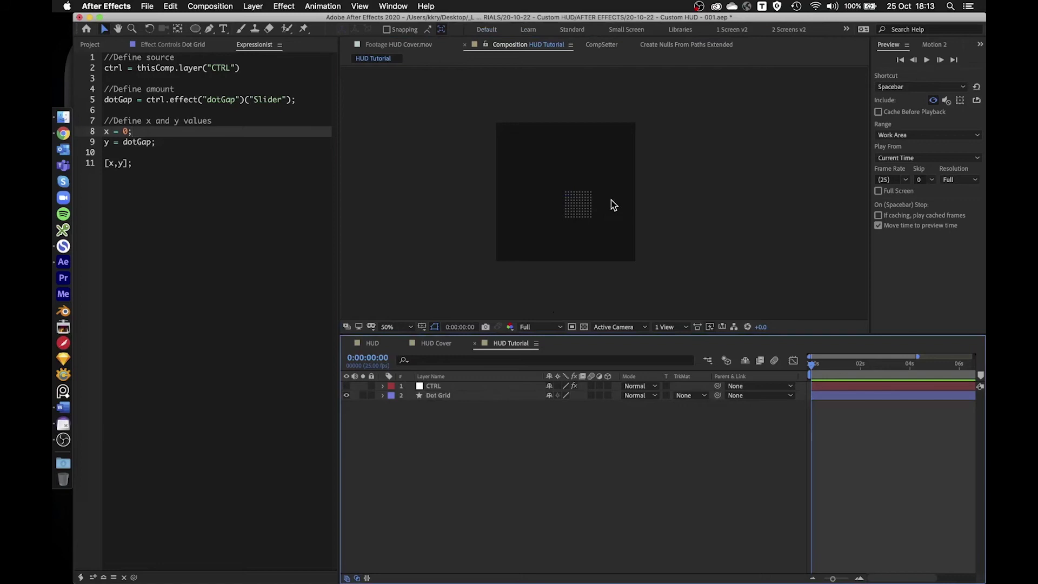
pyautogui.click(446, 395)
pyautogui.press('a')
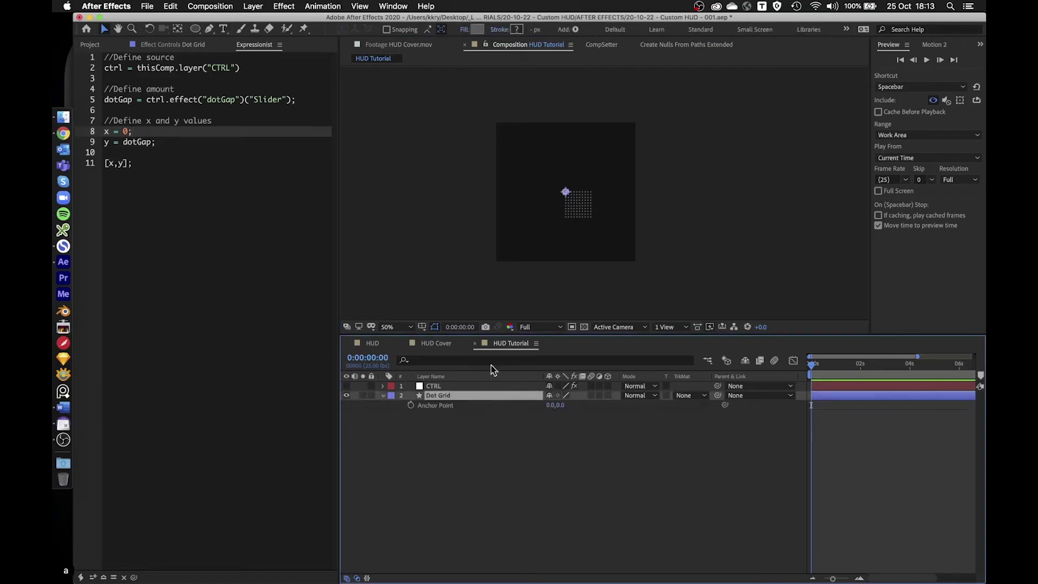
pyautogui.press('p')
# - Switch to Simplenote, search the notes for "horiz", and copy the expression code from the Position Center Horizontal and Vertical note
pyautogui.click(63, 246)
pyautogui.moveTo(262, 191); pyautogui.dragTo(426, 173)
pyautogui.doubleClick(400, 192)
pyautogui.write('horiz')
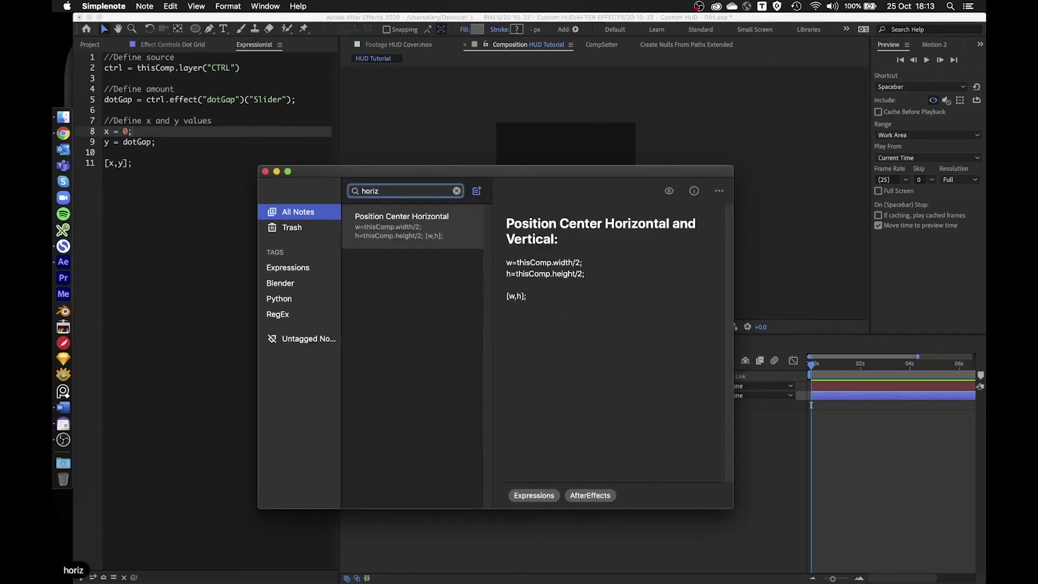
pyautogui.moveTo(551, 295); pyautogui.dragTo(492, 262)
pyautogui.press('cmd+c')
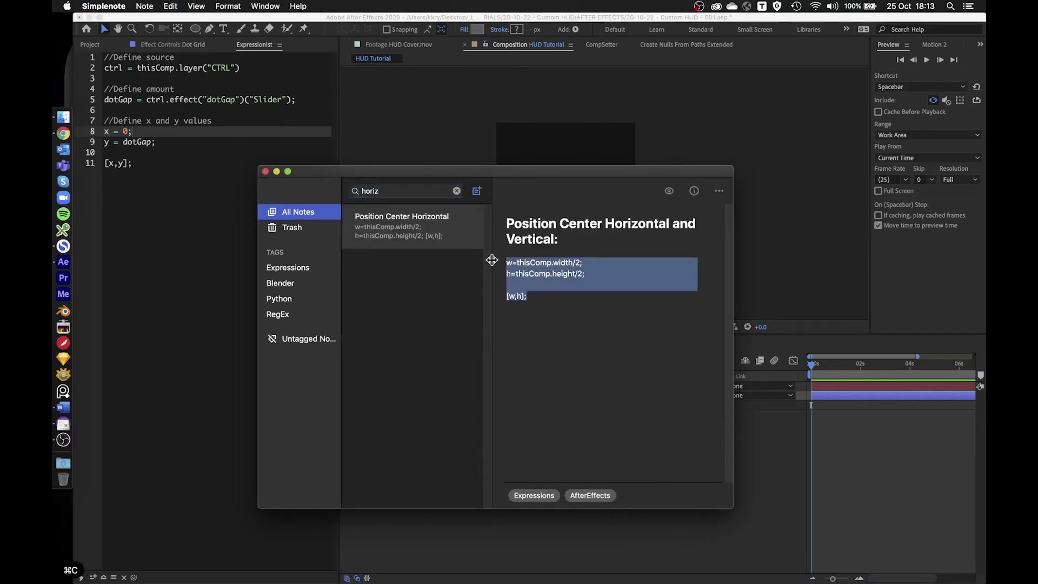
# - Switch back to After Effects and add the copied expression w=thisComp.width/2; h=thisComp.height/2; [w,h]; to the Dot Grid layer's Position
pyautogui.press('cmd+Tab')
pyautogui.keyDown('alt'); pyautogui.click(411, 405); pyautogui.keyUp('alt')
pyautogui.press('super+v')
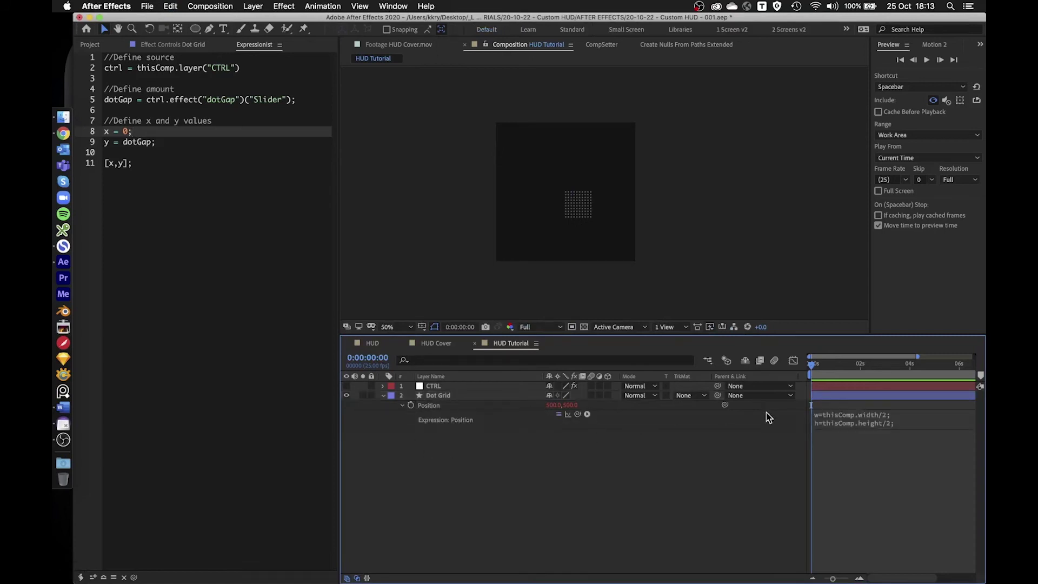
# - Load the Dot Grid layer's Position expression in Expressionist and examine its width and height lines
pyautogui.click(430, 405)
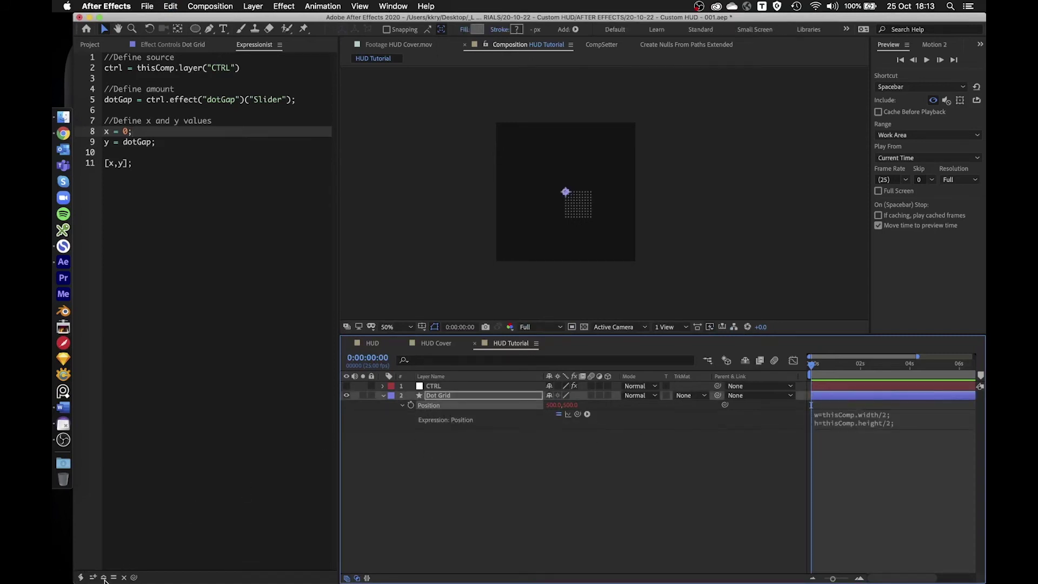
pyautogui.click(150, 292)
pyautogui.click(198, 56)
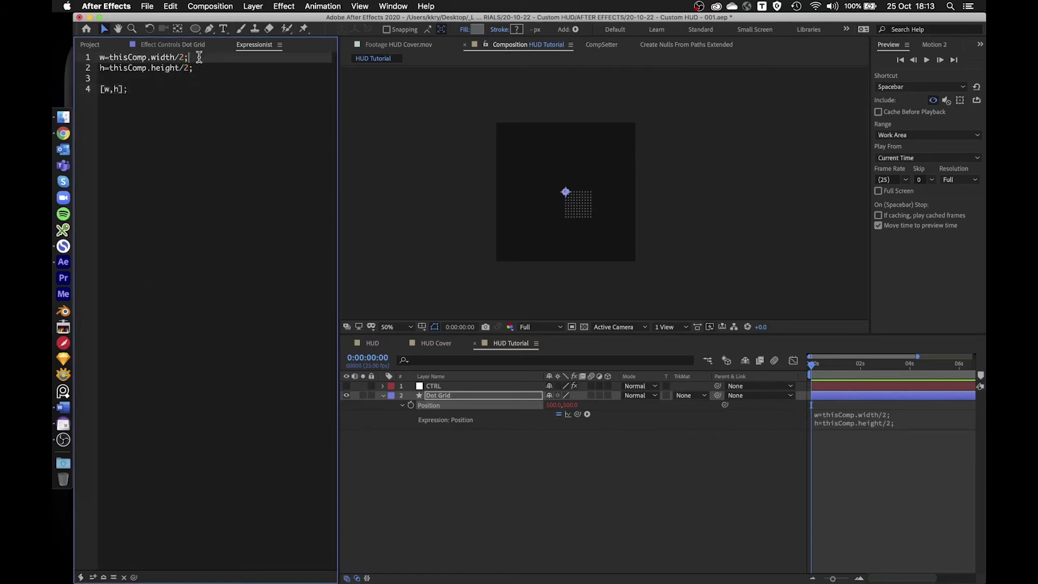
pyautogui.click(213, 70)
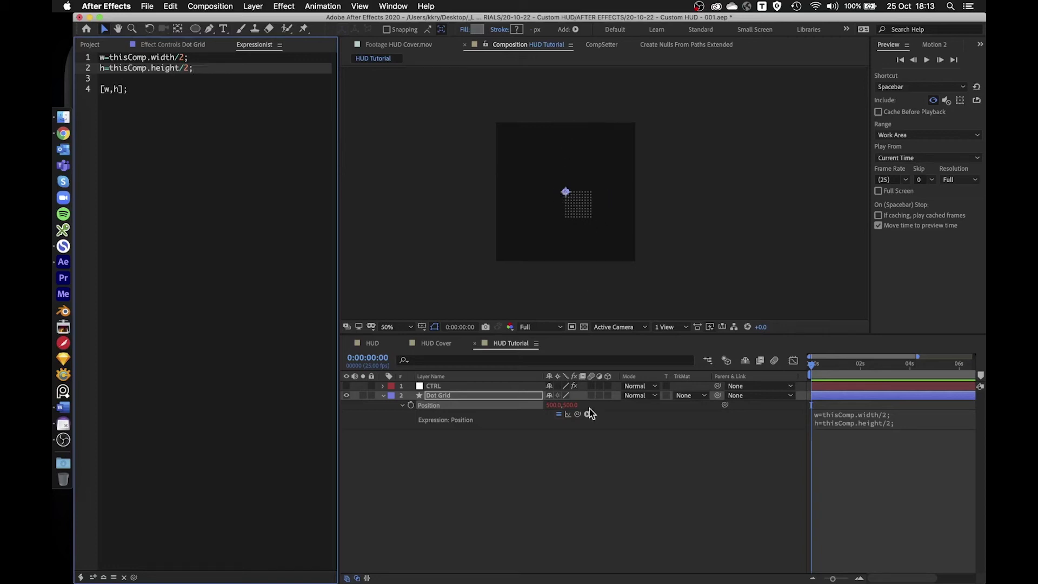
# - Reveal only the Anchor Point of the Dot Grid layer and view the dot grid's extent around it
pyautogui.click(519, 410)
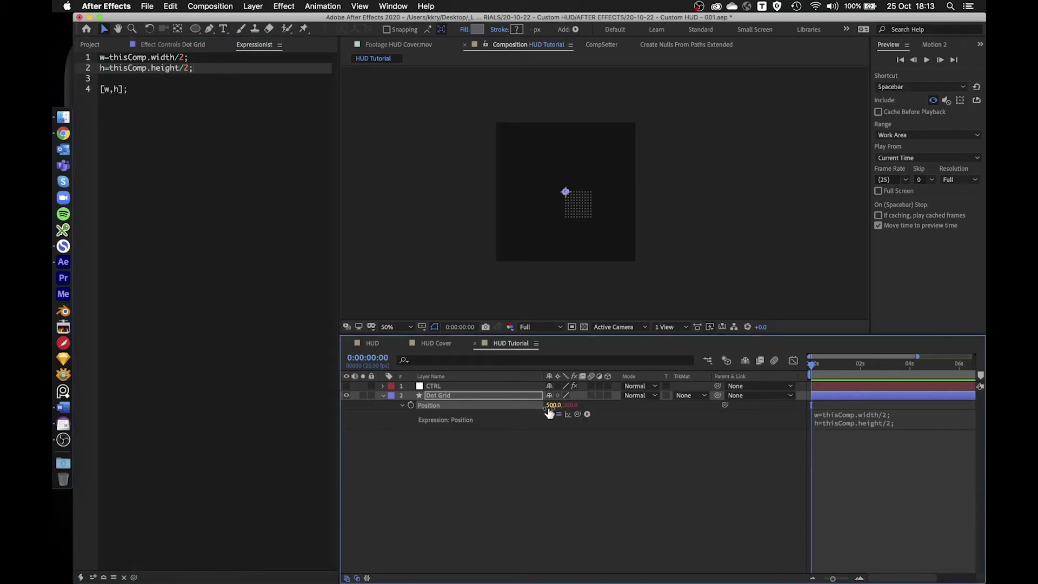
pyautogui.click(461, 399)
pyautogui.scroll(2, 600, 195)
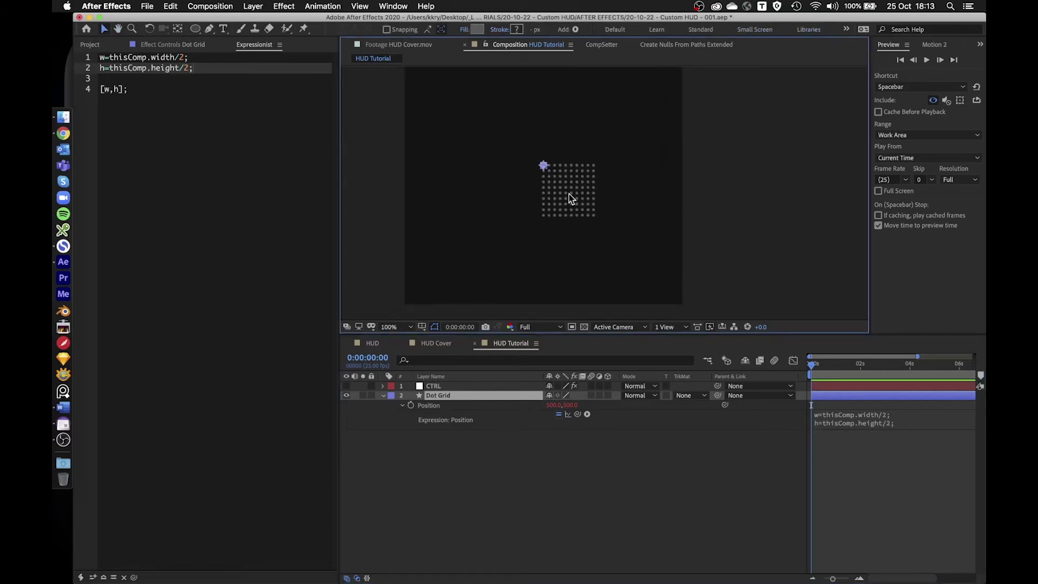
pyautogui.click(476, 399)
pyautogui.press('a')
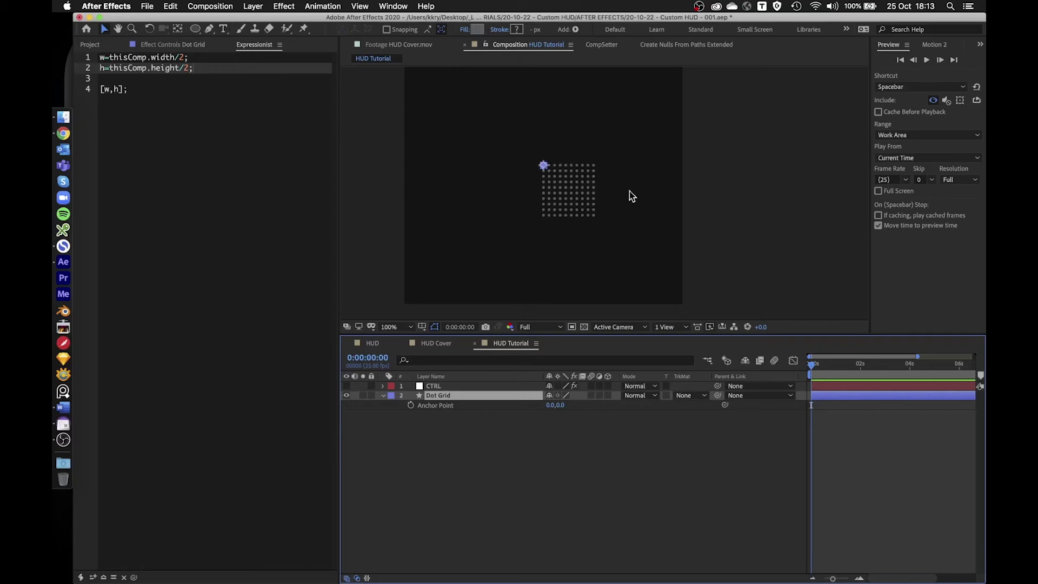
pyautogui.scroll(2, 630, 191)
pyautogui.moveTo(493, 115); pyautogui.dragTo(639, 284)
# - Switch to Simplenote, search the notes for "anch", and copy the expression code that centres an anchor point
pyautogui.click(443, 395)
pyautogui.click(64, 246)
pyautogui.write('anch')
pyautogui.moveTo(611, 372); pyautogui.dragTo(562, 403)
pyautogui.press('super+c')
# - Switch back to After Effects and add the copied sourceRectAtTime expression ending in [L+W/2,T+H/2]; to the Dot Grid layer's Anchor Point
pyautogui.click(432, 395)
pyautogui.press('a')
pyautogui.keyDown('alt'); pyautogui.click(411, 405); pyautogui.keyUp('alt')
pyautogui.press('super+v')
pyautogui.click(469, 498)
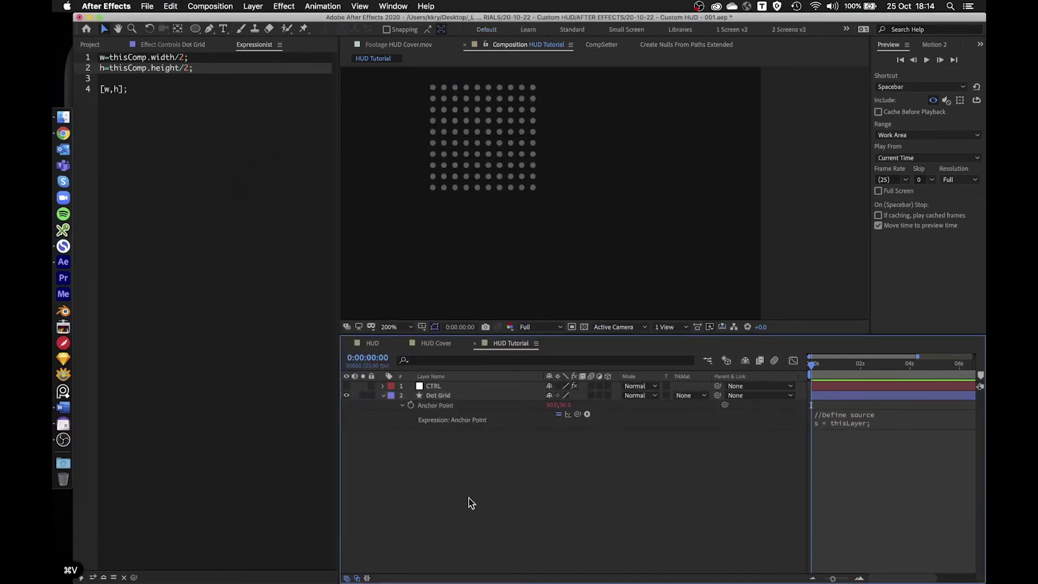
# - Check the Dot Grid layer's anchor placement up close and load its Anchor Point expression in Expressionist
pyautogui.scroll(-1, 584, 201)
pyautogui.click(456, 395)
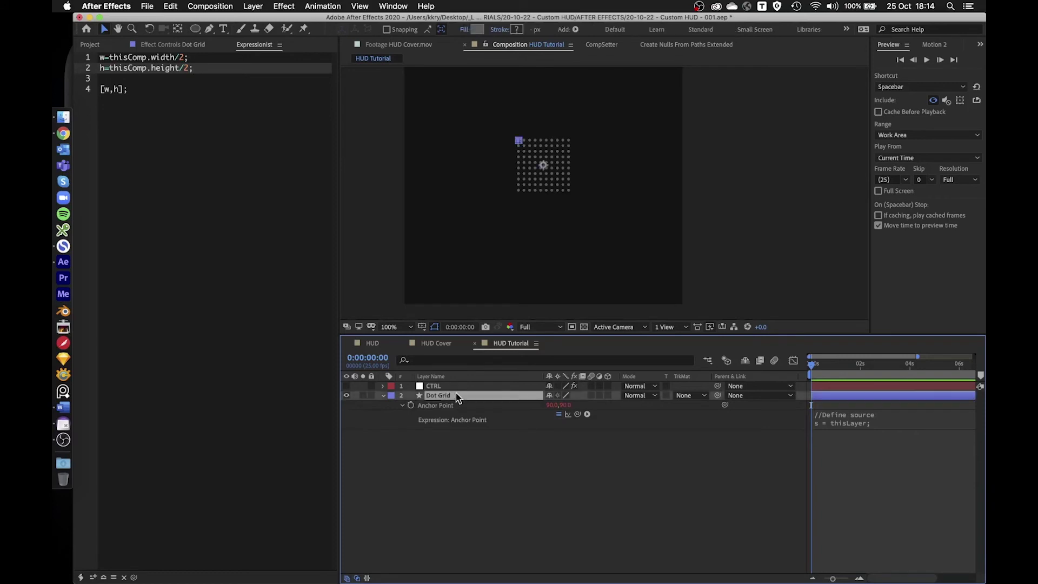
pyautogui.scroll(1, 559, 172)
pyautogui.scroll(3, 564, 208)
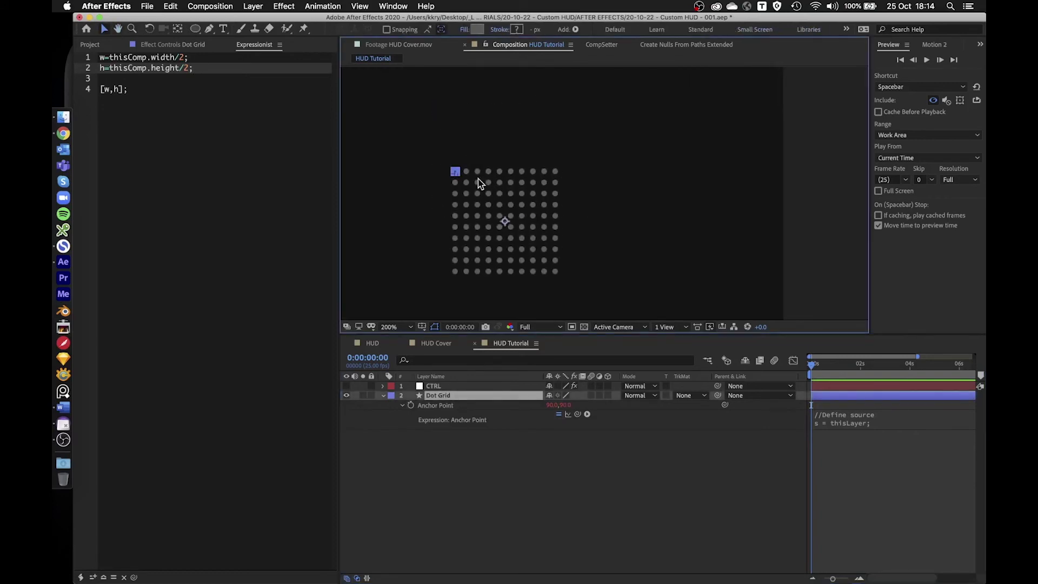
pyautogui.scroll(2, 455, 176)
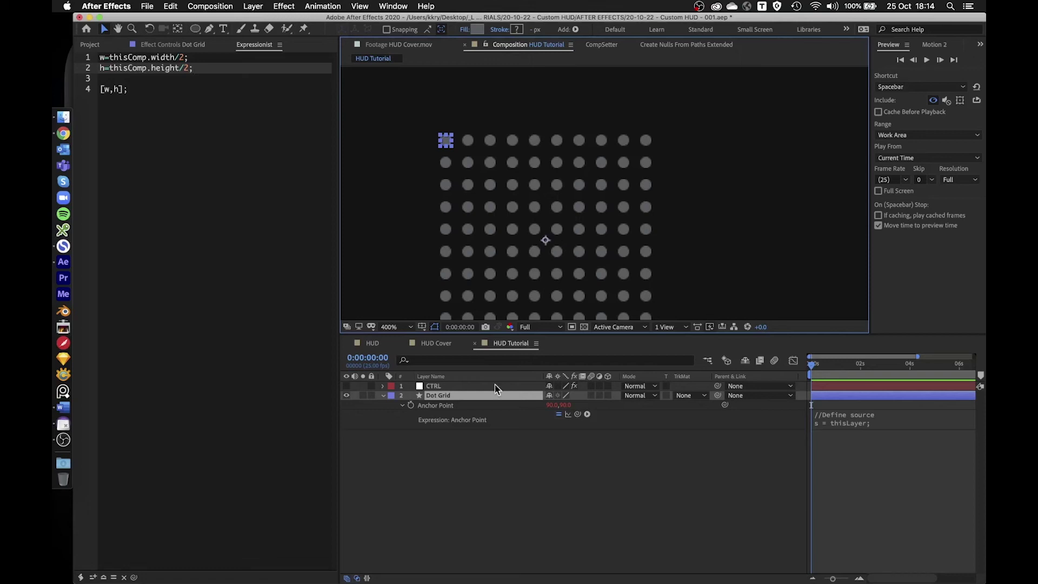
pyautogui.click(449, 406)
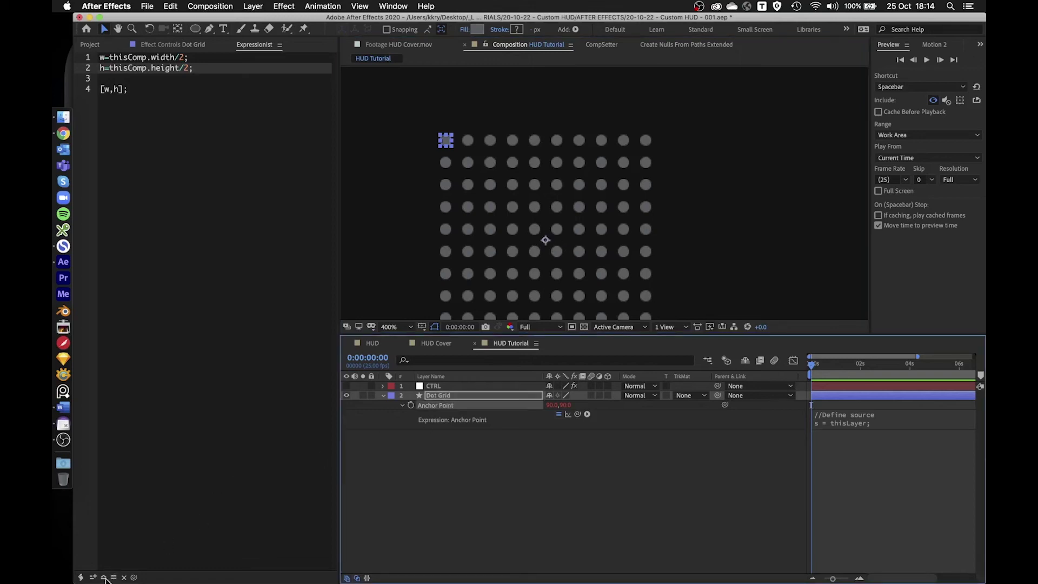
pyautogui.click(104, 577)
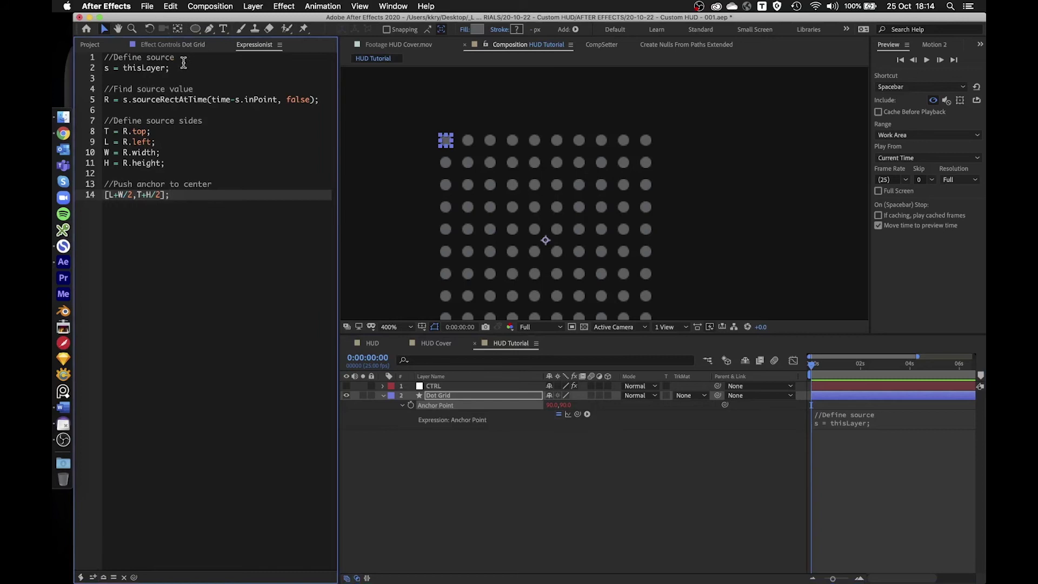
# - Examine the anchor expression's source, sourceRectAtTime, source sides and centring lines
pyautogui.click(180, 68)
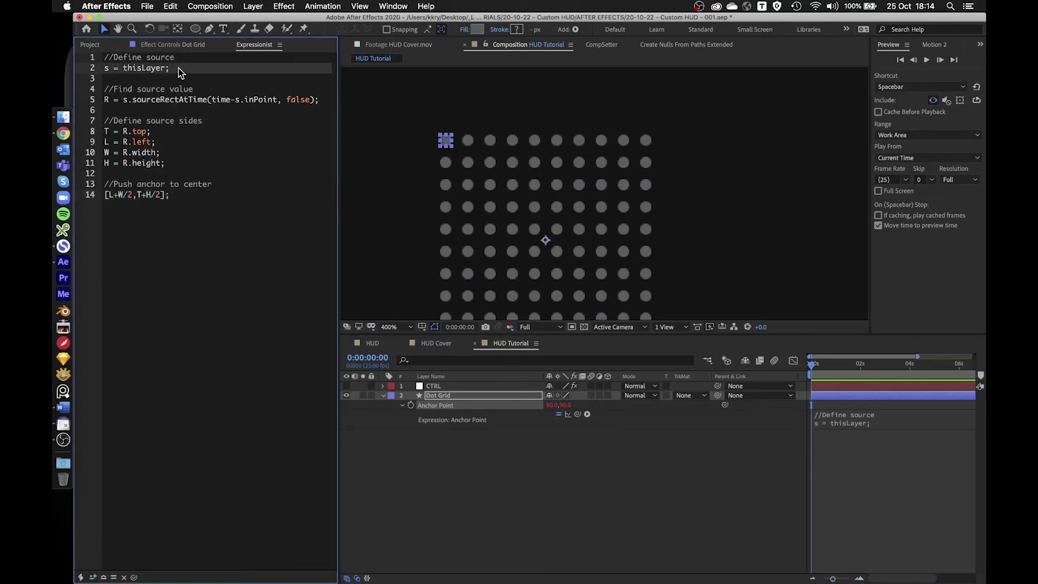
pyautogui.click(160, 102)
pyautogui.press('space')
pyautogui.click(219, 100)
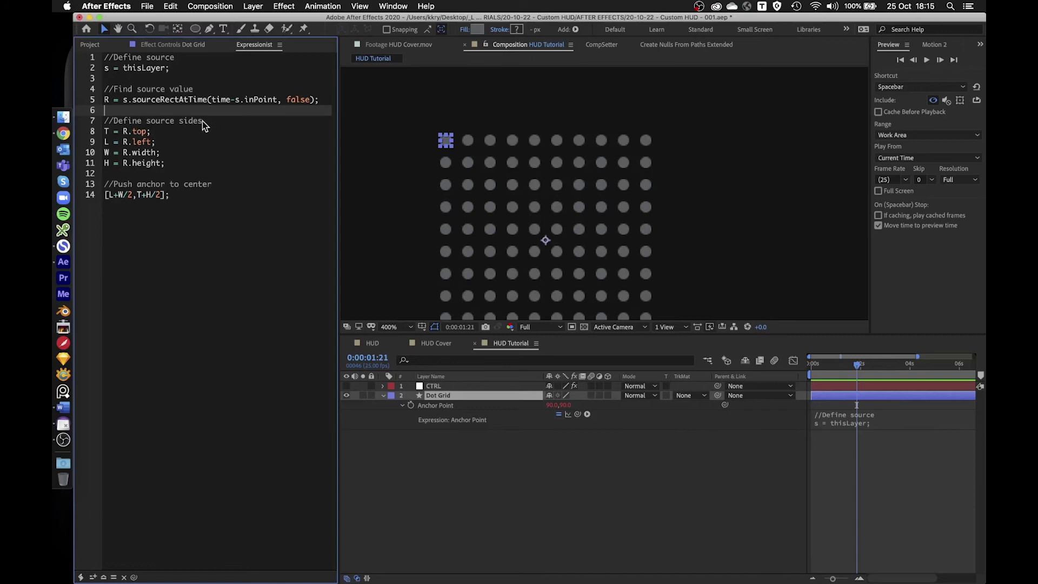
pyautogui.click(203, 121)
pyautogui.click(111, 102)
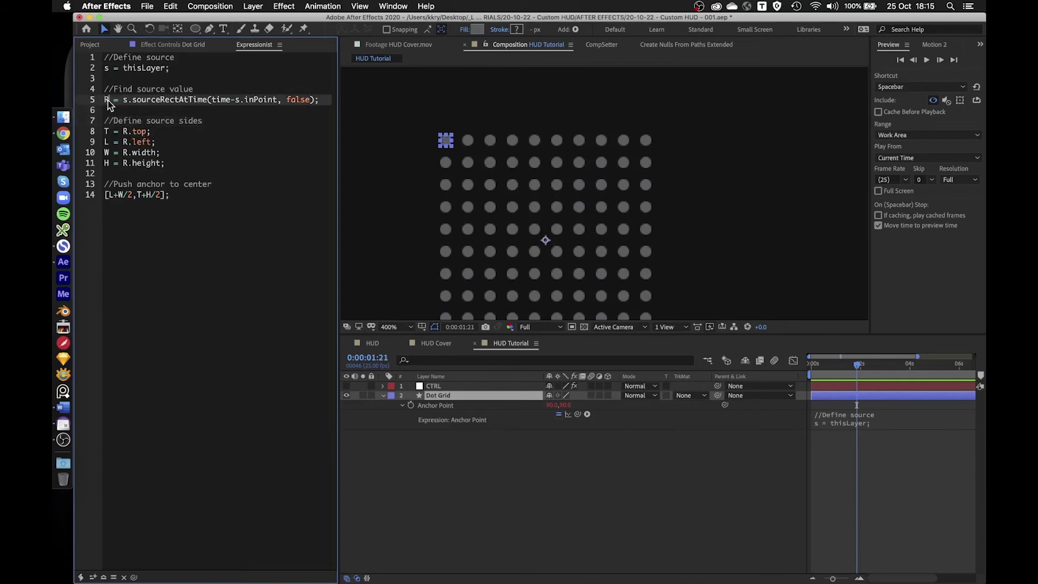
pyautogui.click(139, 132)
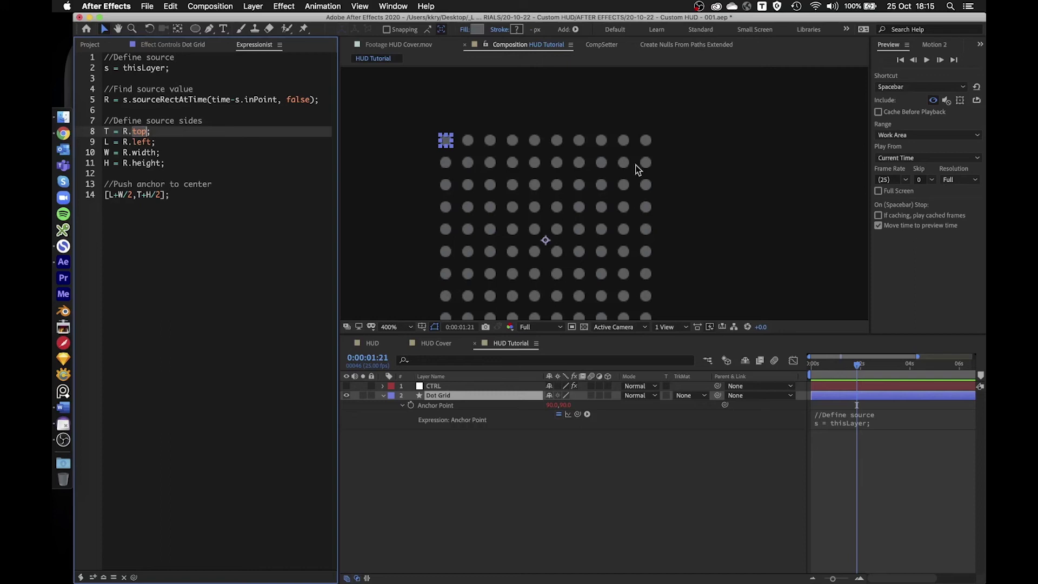
pyautogui.click(235, 184)
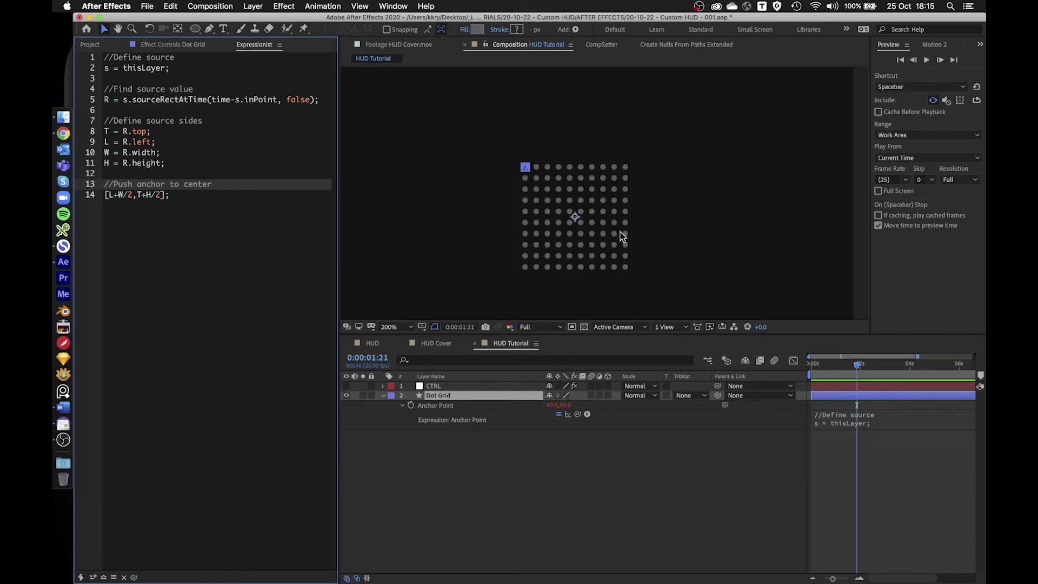
# - Set the CTRL layer's dotNumber slider to 9 and its dotGap slider to 32
pyautogui.scroll(-2, 621, 237)
pyautogui.click(494, 456)
pyautogui.click(462, 387)
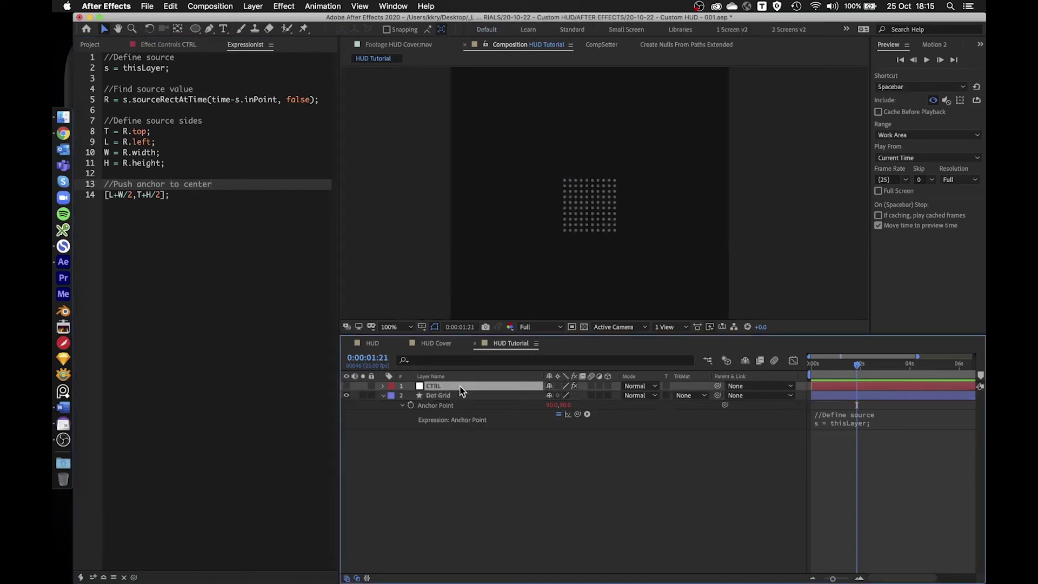
pyautogui.click(163, 44)
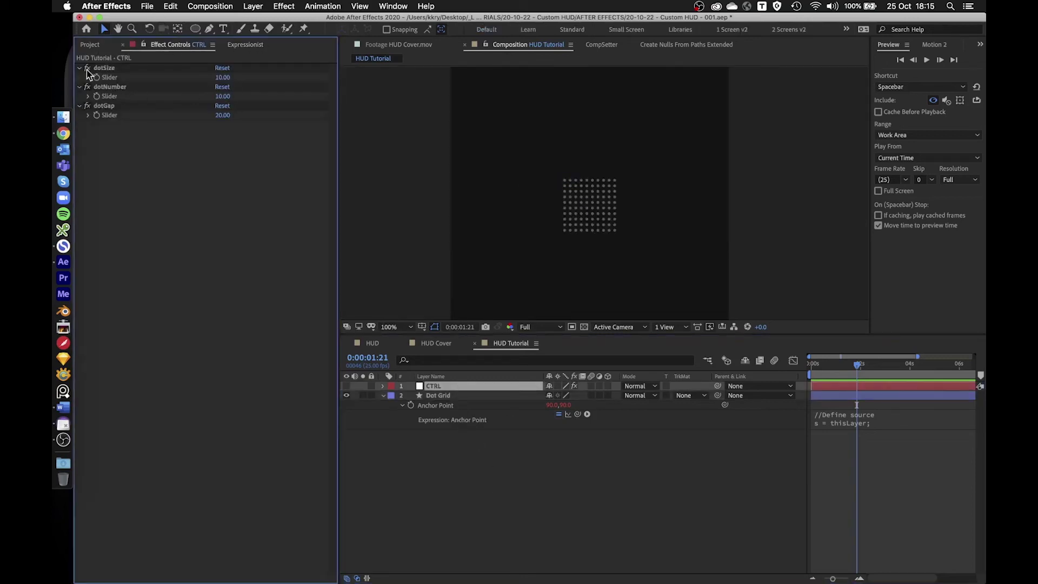
pyautogui.moveTo(222, 96)
pyautogui.mouseDown()
pyautogui.moveTo(246, 94)
pyautogui.moveTo(234, 96)
pyautogui.moveTo(233, 117)
pyautogui.moveTo(246, 118)
pyautogui.moveTo(223, 97)
pyautogui.mouseUp()
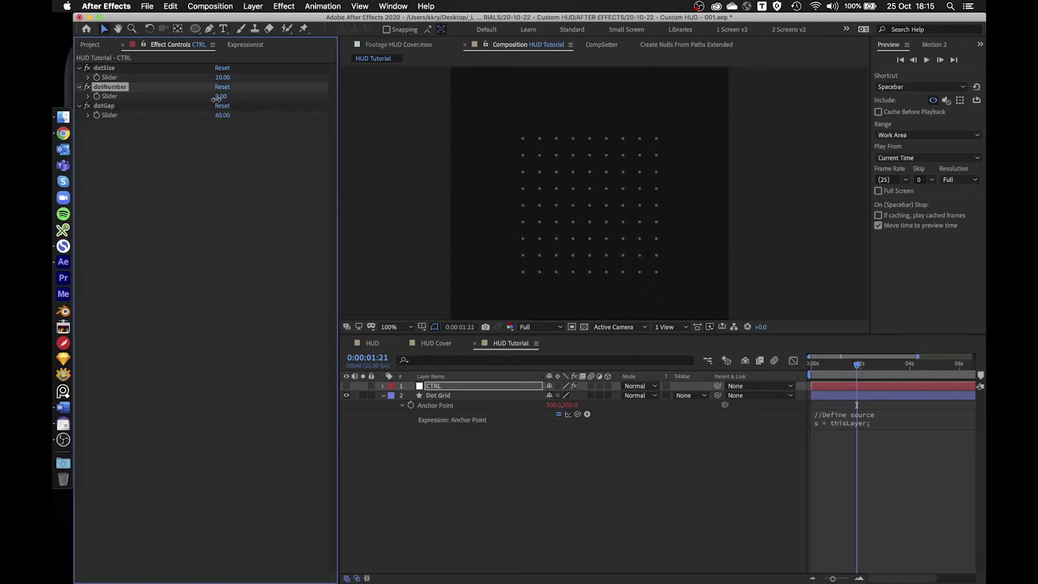
pyautogui.moveTo(225, 115); pyautogui.dragTo(219, 115)
# - Try to enlarge the Dot Grid layer directly in the composition view and undo the change
pyautogui.click(436, 395)
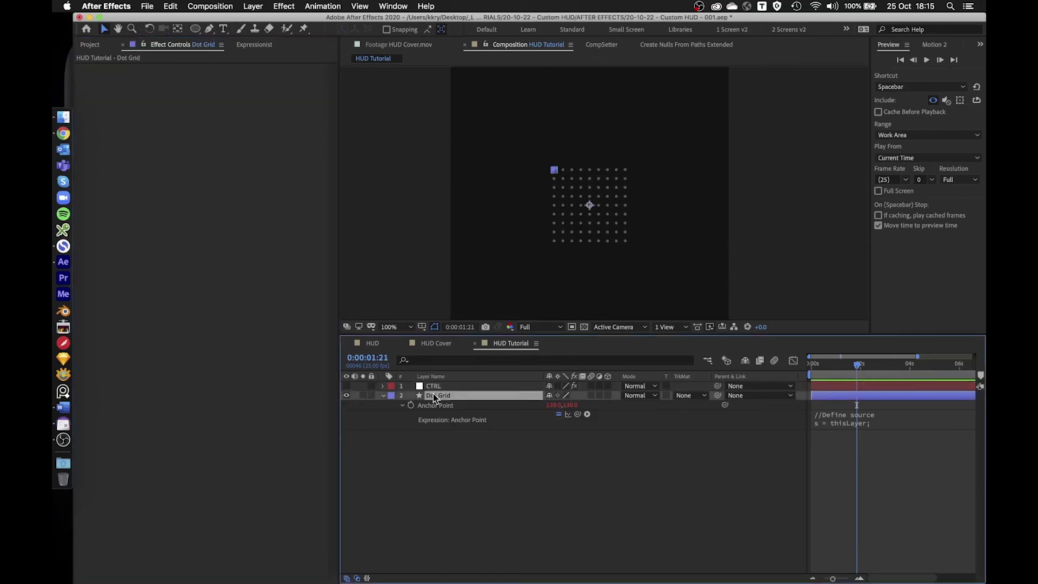
pyautogui.click(560, 190)
pyautogui.moveTo(524, 128); pyautogui.dragTo(651, 245)
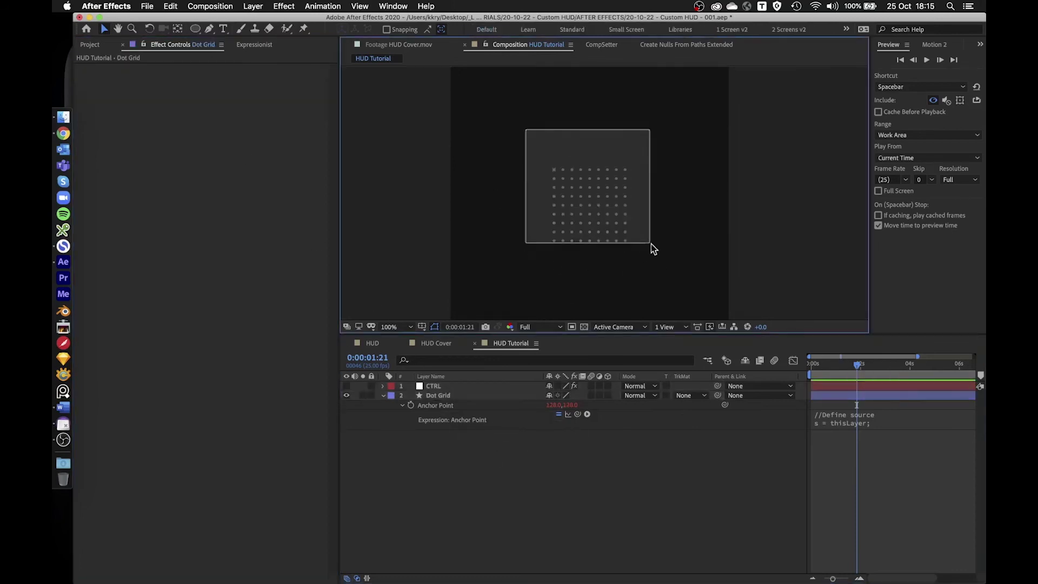
pyautogui.moveTo(556, 169); pyautogui.dragTo(454, 93)
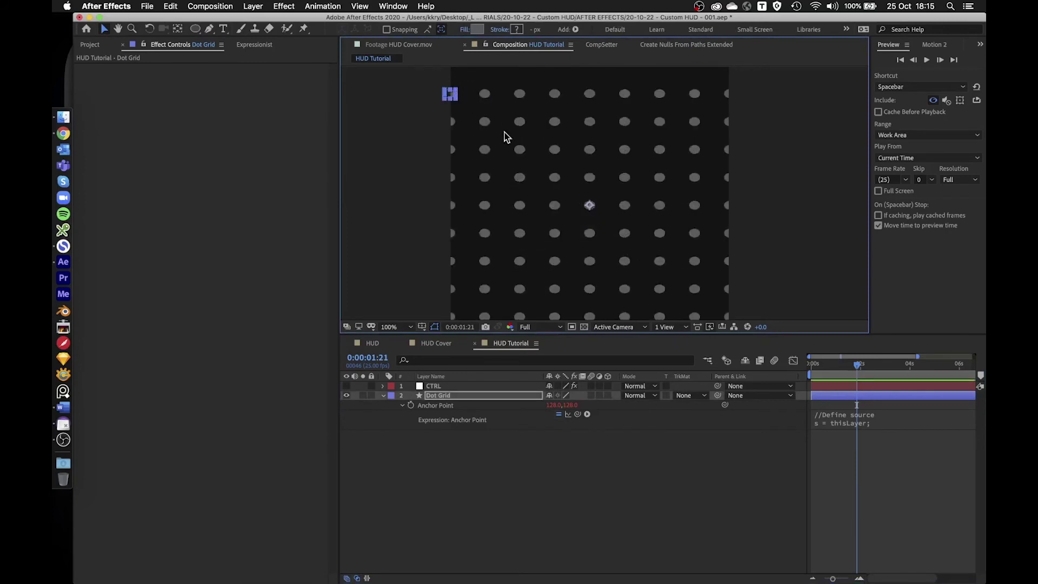
pyautogui.press('super+z')
pyautogui.click(488, 193)
# - Collapse the revealed properties of all layers and leave every layer deselected
pyautogui.click(457, 433)
pyautogui.press('super+a')
pyautogui.press('a')
pyautogui.press('a')
pyautogui.click(483, 480)
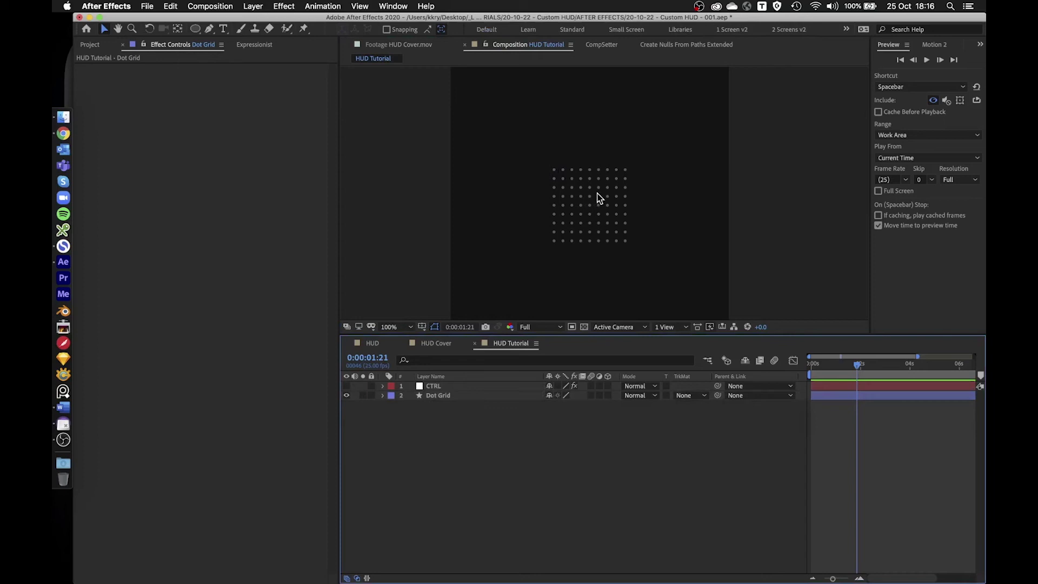
pyautogui.scroll(-2, 613, 184)
pyautogui.moveTo(612, 185); pyautogui.dragTo(552, 160)
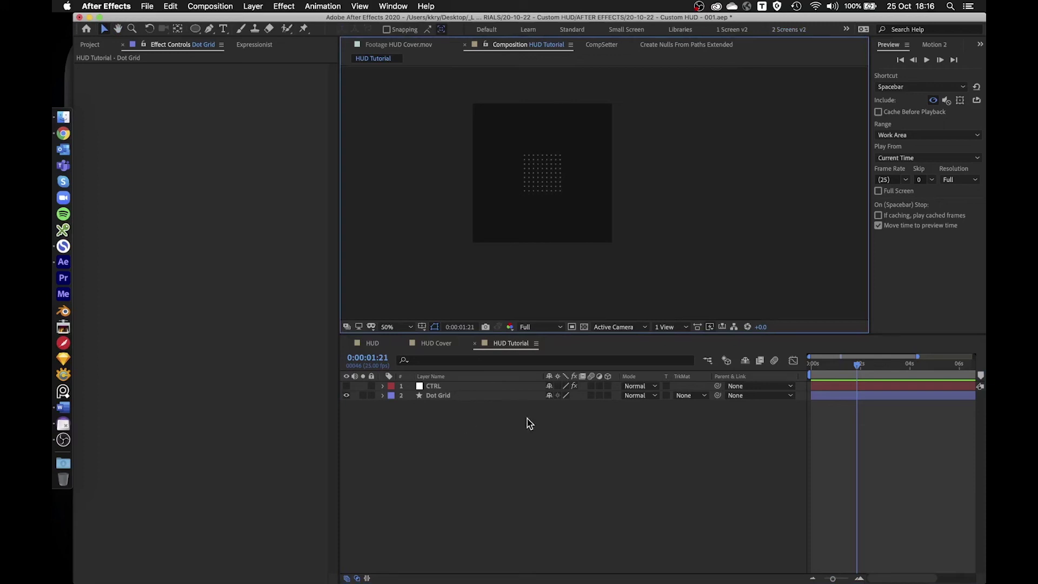
pyautogui.click(466, 386)
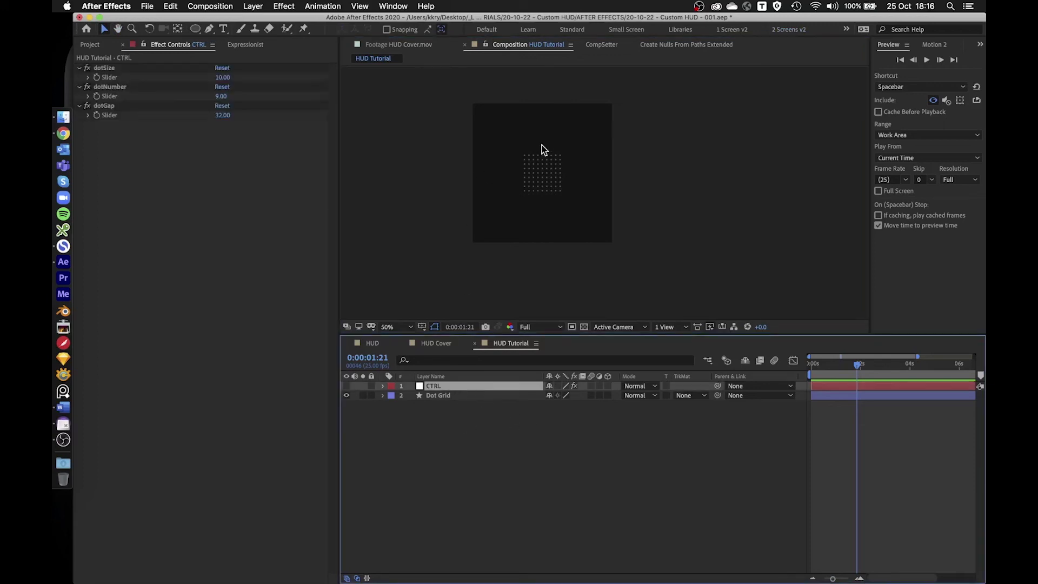
pyautogui.click(466, 455)
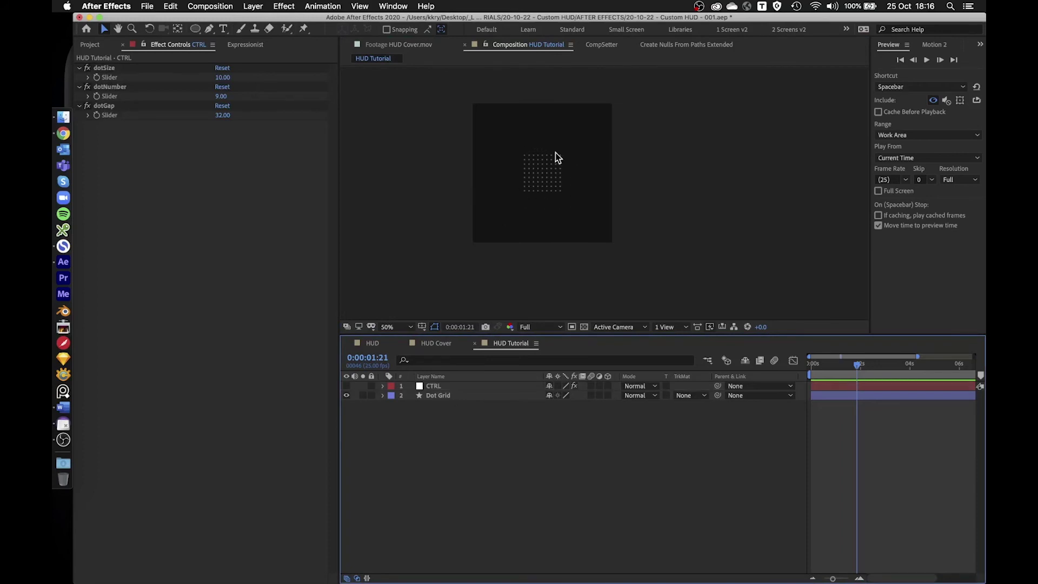
# - Create a rectangle shape layer that fills the whole composition using the Rectangle tool
pyautogui.press('.')
pyautogui.press('q')
pyautogui.press('q')
pyautogui.press('q')
pyautogui.press('q')
pyautogui.press('q')
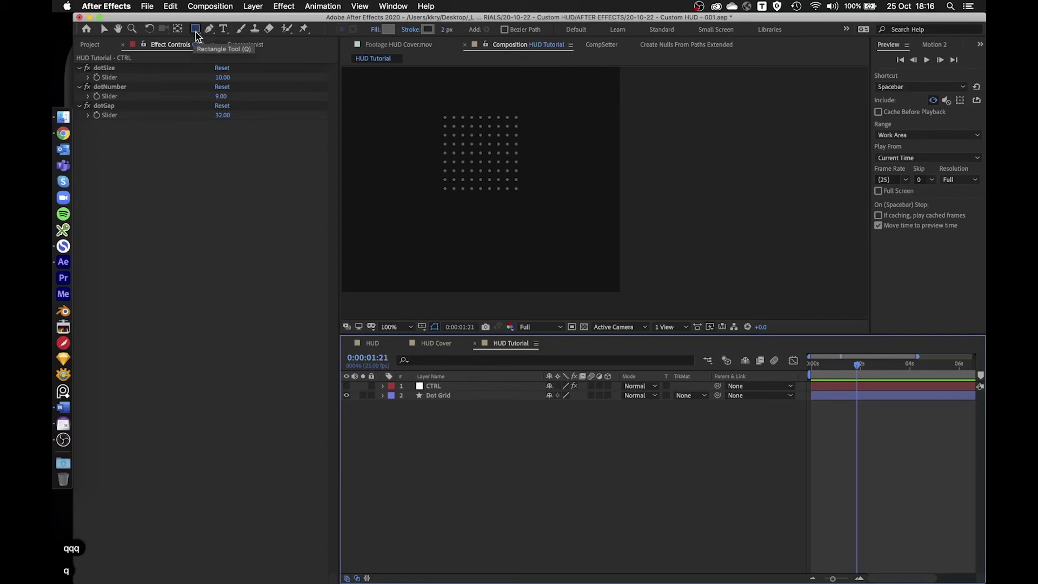
pyautogui.doubleClick(195, 28)
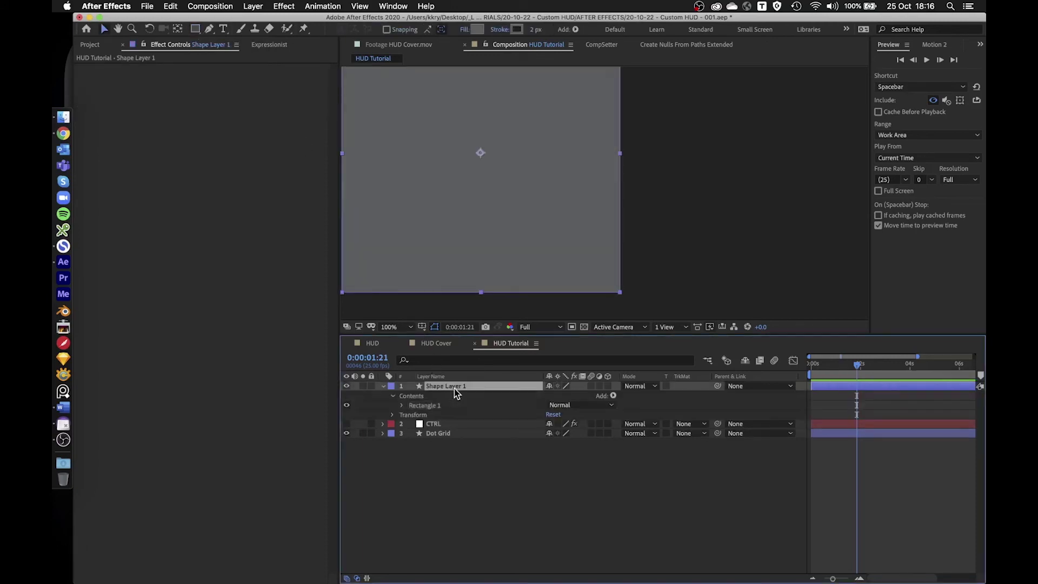
# - Rename the new rectangle shape layer as Border
pyautogui.press('Return')
pyautogui.write('Bore')
pyautogui.press('BackSpace')
pyautogui.write('deer')
pyautogui.press('Return')
pyautogui.press('Return')
pyautogui.press('Right')
pyautogui.press('BackSpace')
pyautogui.press('BackSpace')
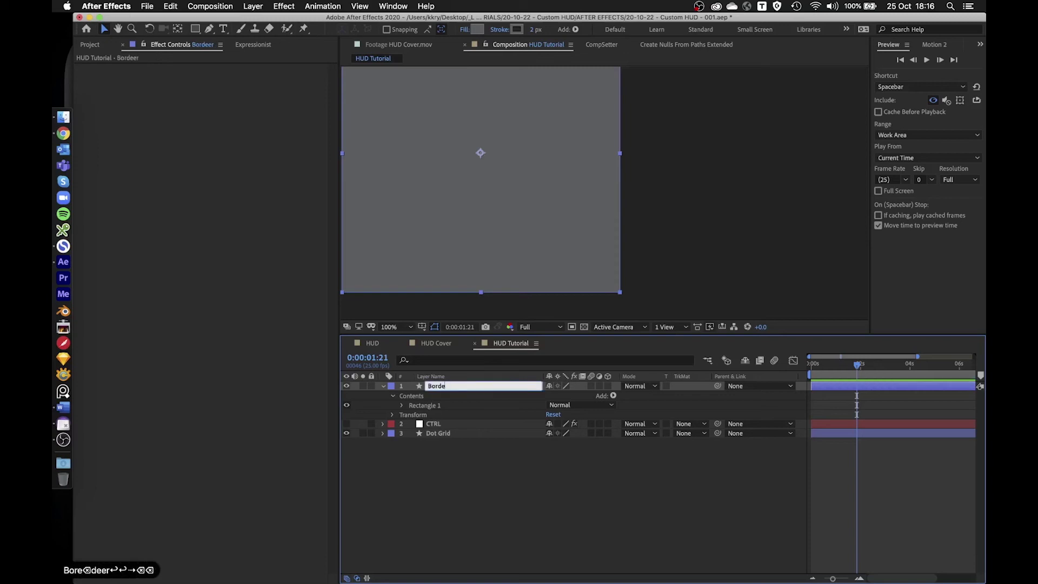
pyautogui.write('r')
pyautogui.press('Return')
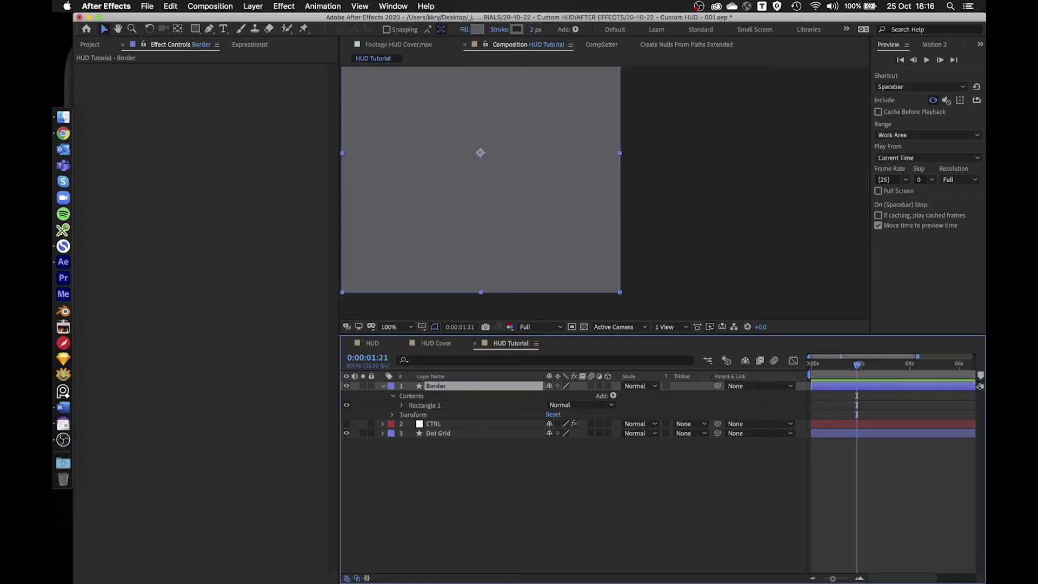
# - Filter the Border layer's properties by "col" and delete Fill 1 from its rectangle
pyautogui.press('super+f')
pyautogui.write('col')
pyautogui.press('Return')
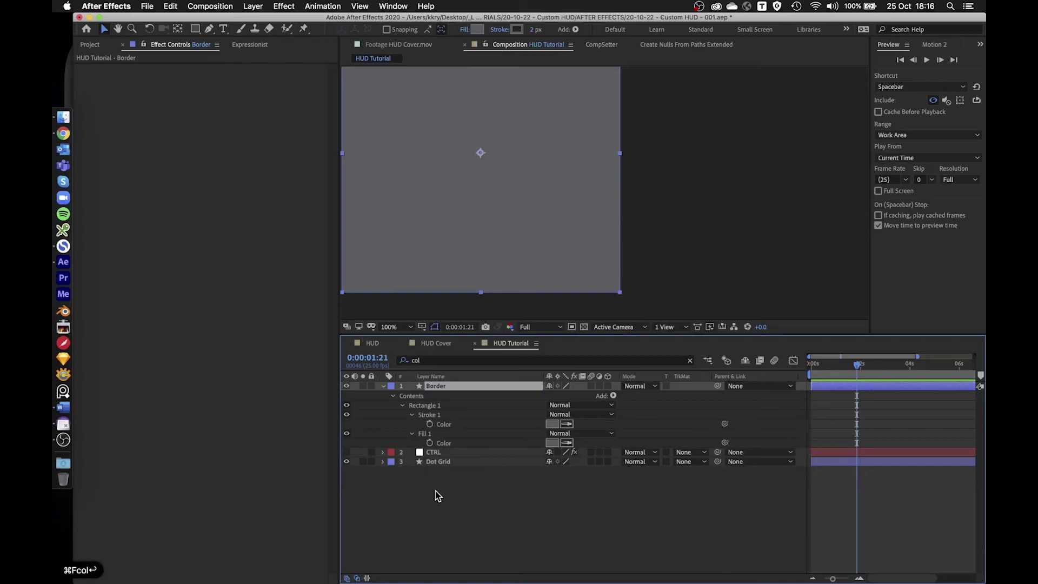
pyautogui.click(440, 433)
pyautogui.press('BackSpace')
pyautogui.press('super+a')
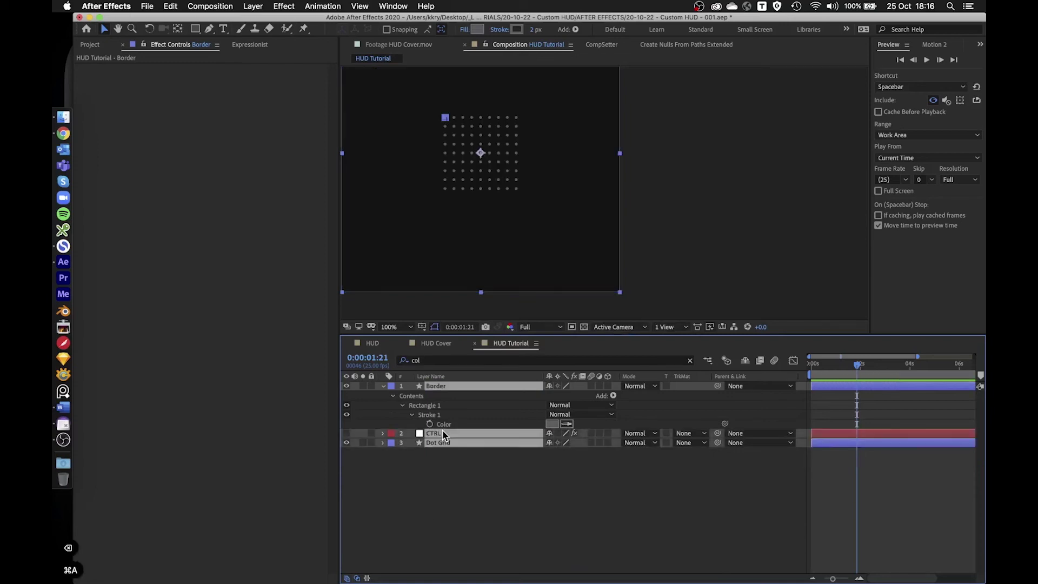
pyautogui.click(456, 526)
# - Move the Border layer below Dot Grid and reveal the Anchor Point and Position of both layers
pyautogui.moveTo(444, 386); pyautogui.dragTo(448, 413)
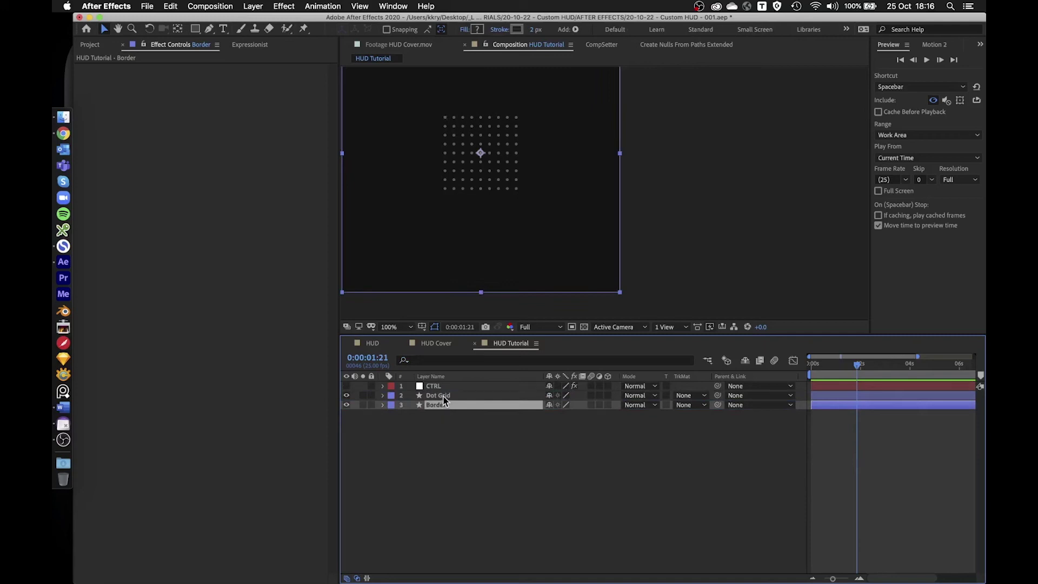
pyautogui.keyDown('shift'); pyautogui.click(444, 398); pyautogui.keyUp('shift')
pyautogui.press('a')
pyautogui.hotkey('shift', 'p')
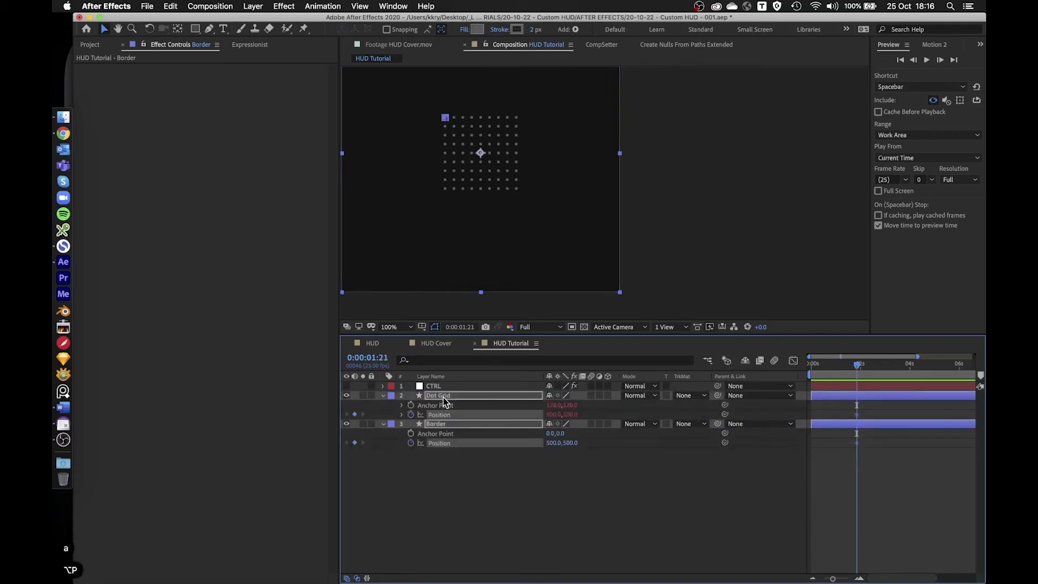
# - Remove the Position keyframes from the Dot Grid and Border layers
pyautogui.click(448, 473)
pyautogui.click(411, 414)
pyautogui.click(411, 443)
pyautogui.click(456, 467)
# - Copy the Dot Grid layer's Anchor Point and Position expressions onto the same Border properties and expand Border's Position expression
pyautogui.click(439, 405)
pyautogui.press('super+c')
pyautogui.click(440, 433)
pyautogui.press('super+v')
pyautogui.click(429, 415)
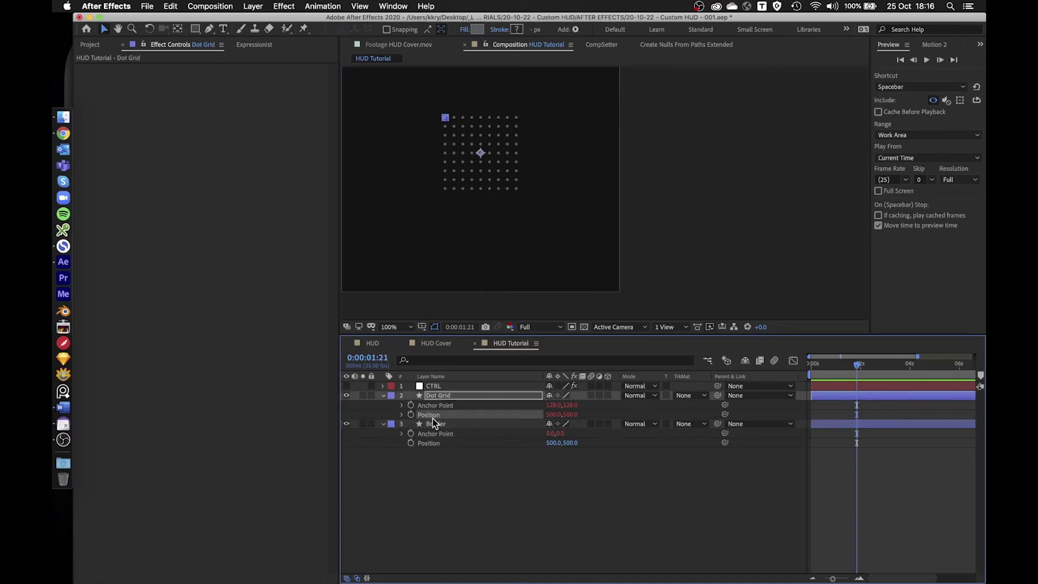
pyautogui.press('super+c')
pyautogui.click(429, 443)
pyautogui.press('super+v')
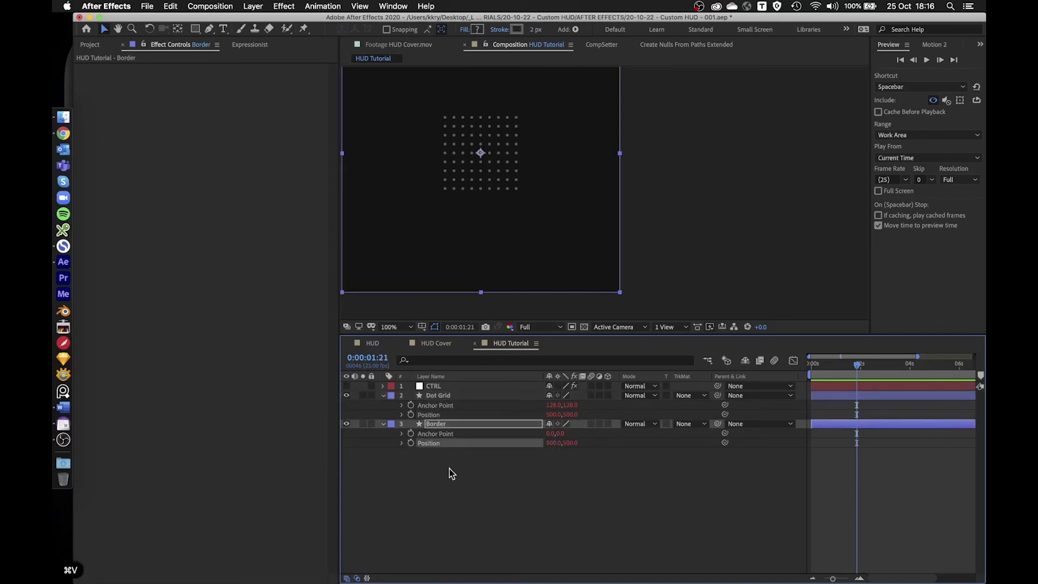
pyautogui.click(401, 443)
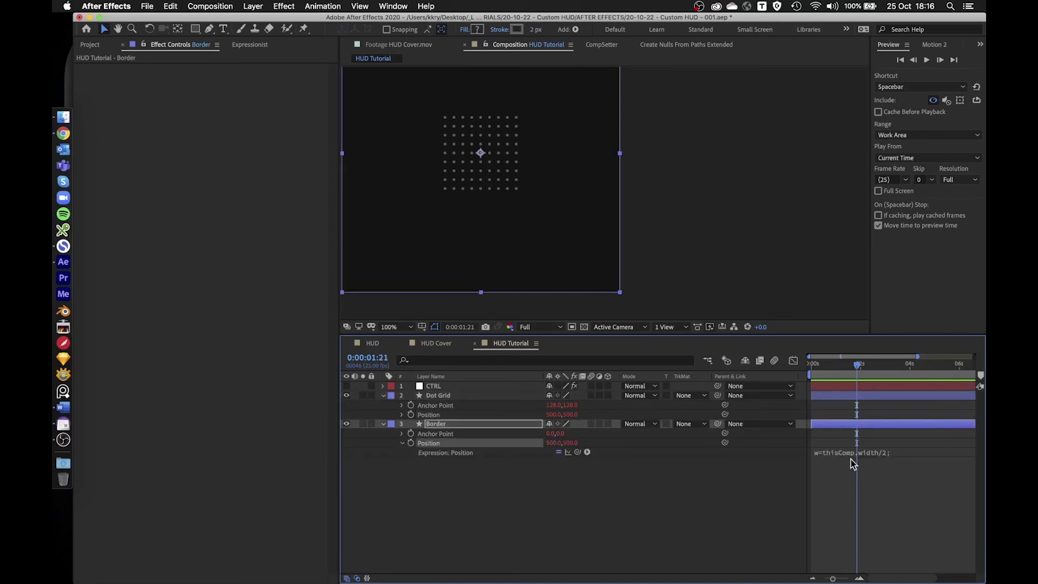
# - Review and collapse Border's Position expression, then filter the Border layer by "size" and select the rectangle path's Size
pyautogui.click(883, 456)
pyautogui.click(664, 480)
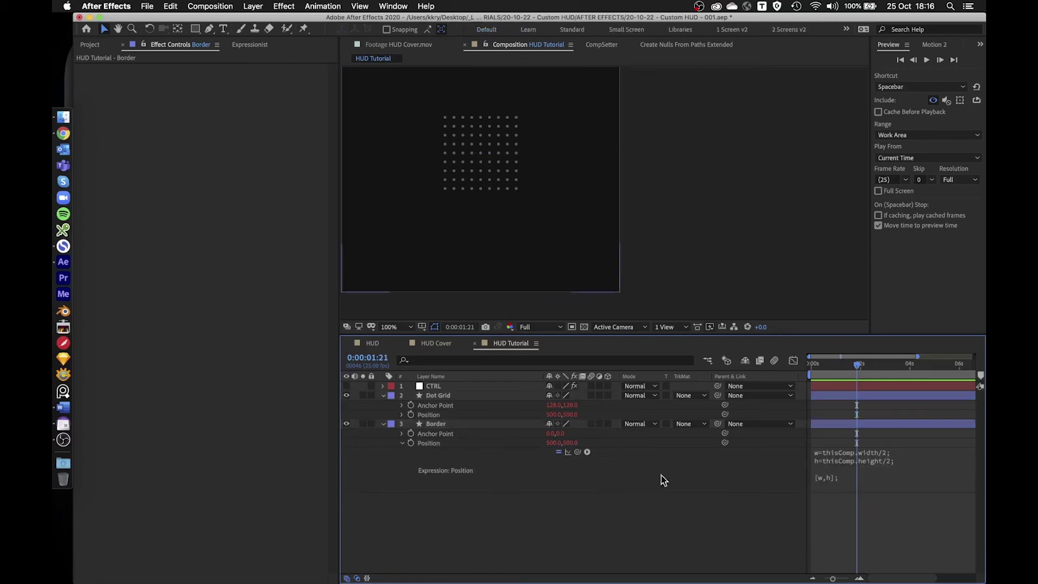
pyautogui.click(402, 443)
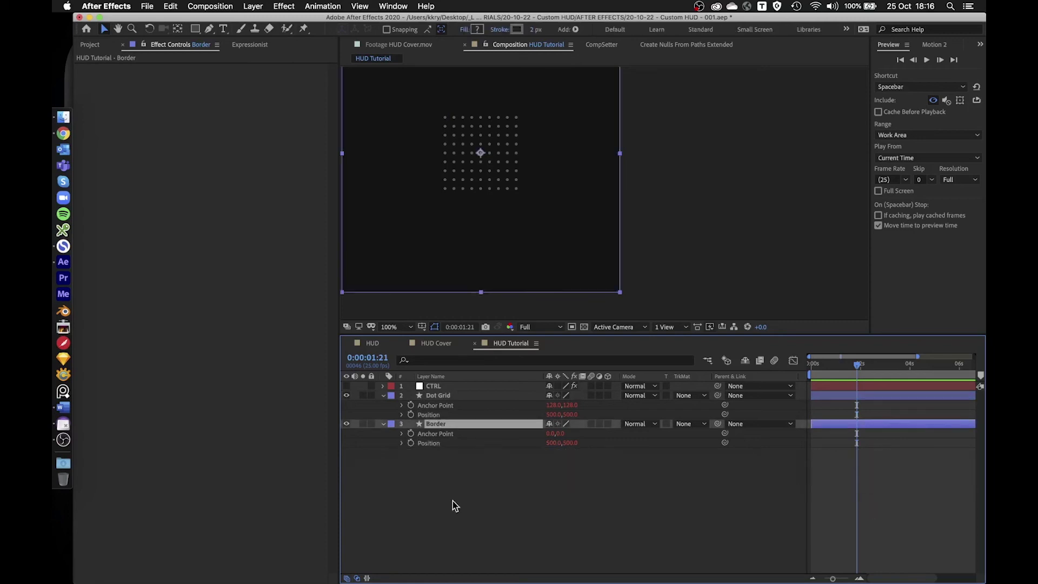
pyautogui.press('super+f')
pyautogui.write('size')
pyautogui.press('Return')
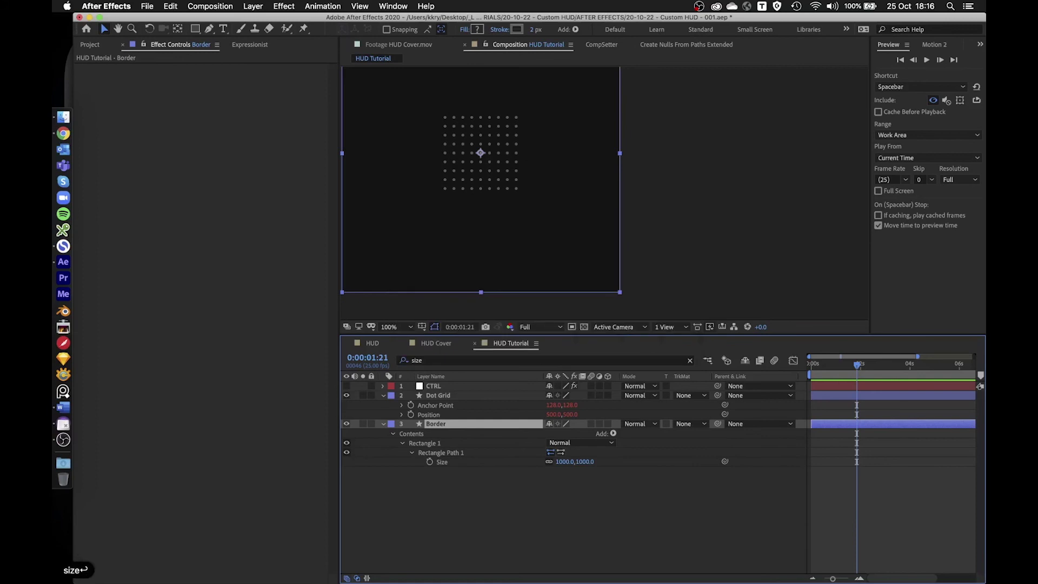
pyautogui.click(448, 462)
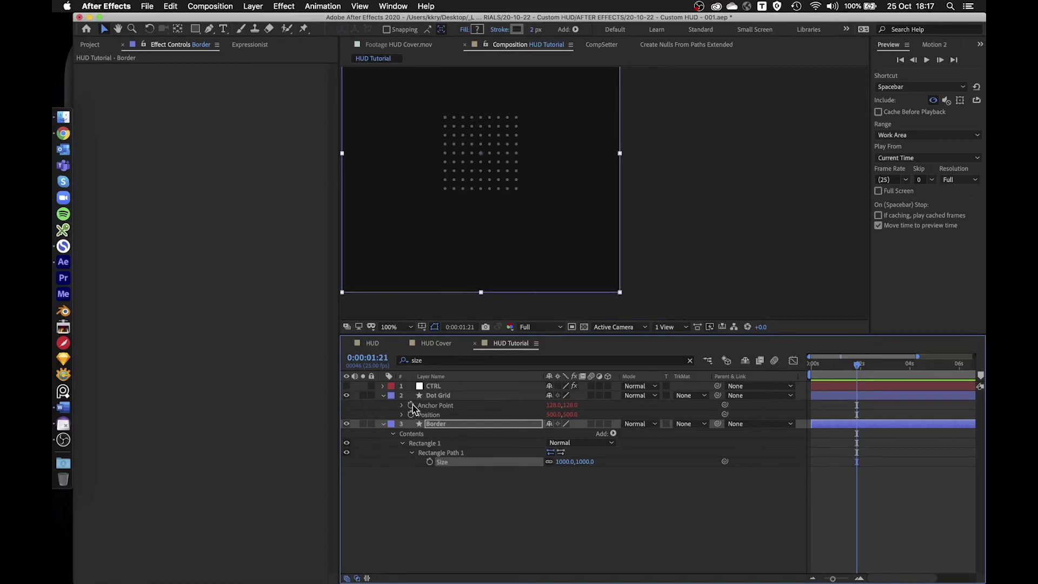
# - Collapse Dot Grid, expose the dotSize, dotNumber and dotGap sliders on the CTRL layer, and enlarge the timeline area
pyautogui.click(383, 396)
pyautogui.click(382, 386)
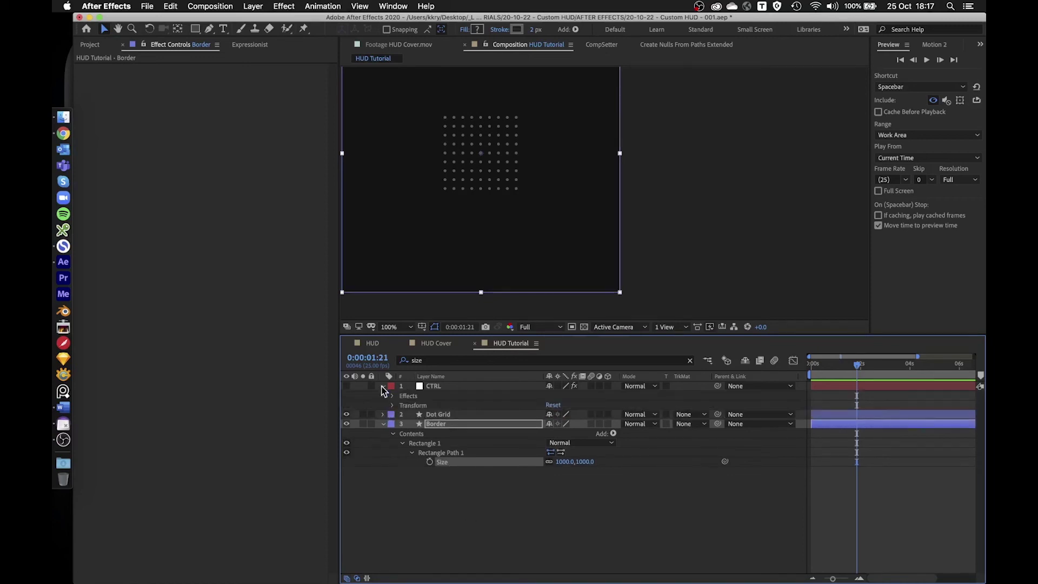
pyautogui.click(394, 396)
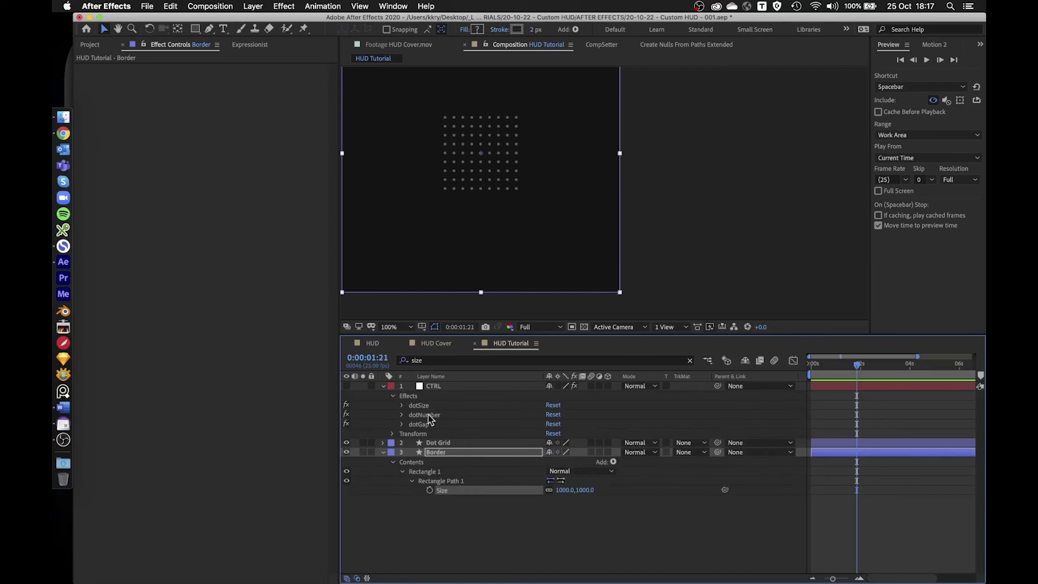
pyautogui.click(403, 424)
pyautogui.click(401, 415)
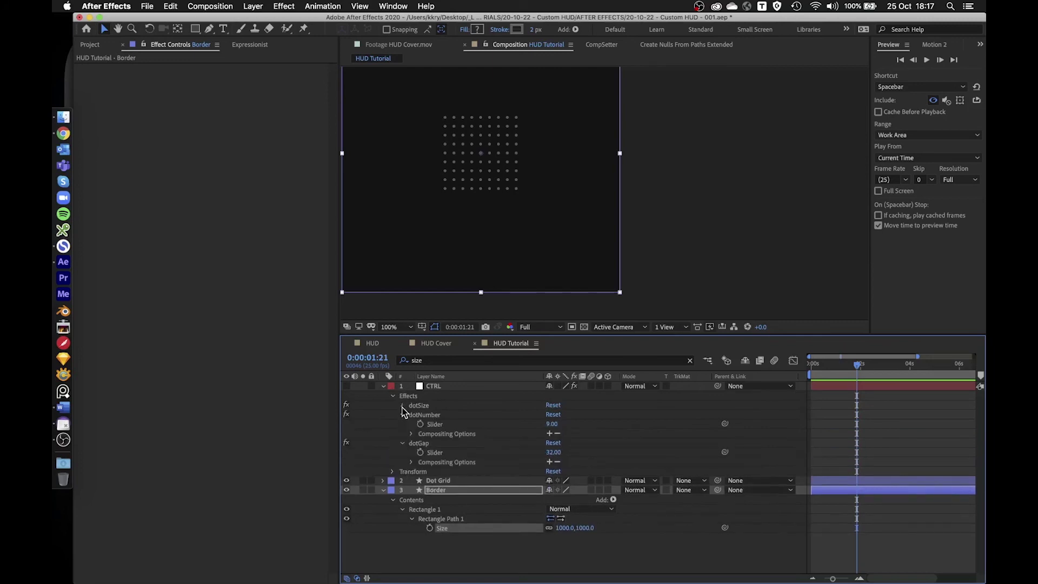
pyautogui.click(402, 405)
pyautogui.moveTo(468, 336); pyautogui.dragTo(473, 290)
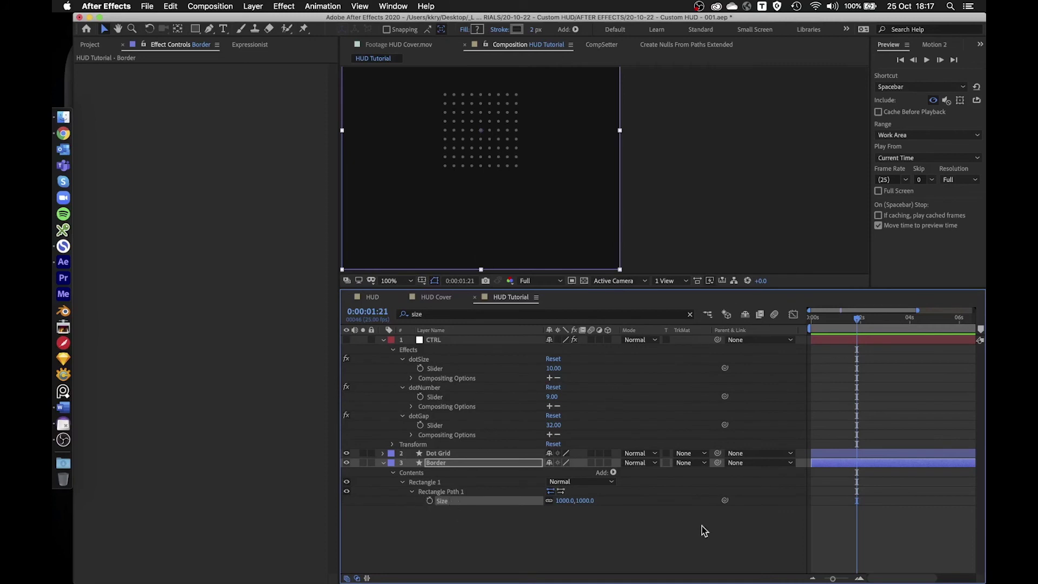
# - Link Border's rectangle Size to the dotSize slider and restructure its expression in Expressionist with a ctrl variable and comments for controller and variables
pyautogui.moveTo(725, 501); pyautogui.dragTo(433, 372)
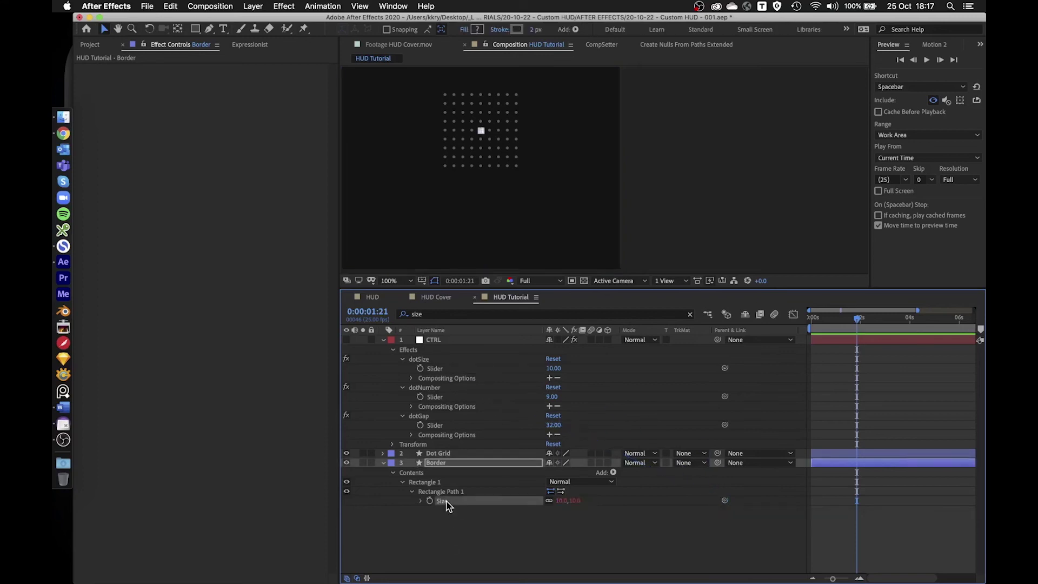
pyautogui.click(250, 44)
pyautogui.click(103, 577)
pyautogui.write('//Define controller')
pyautogui.press('Return')
pyautogui.write('ctrl = thisComp.layer("CTRL");')
pyautogui.press('Return')
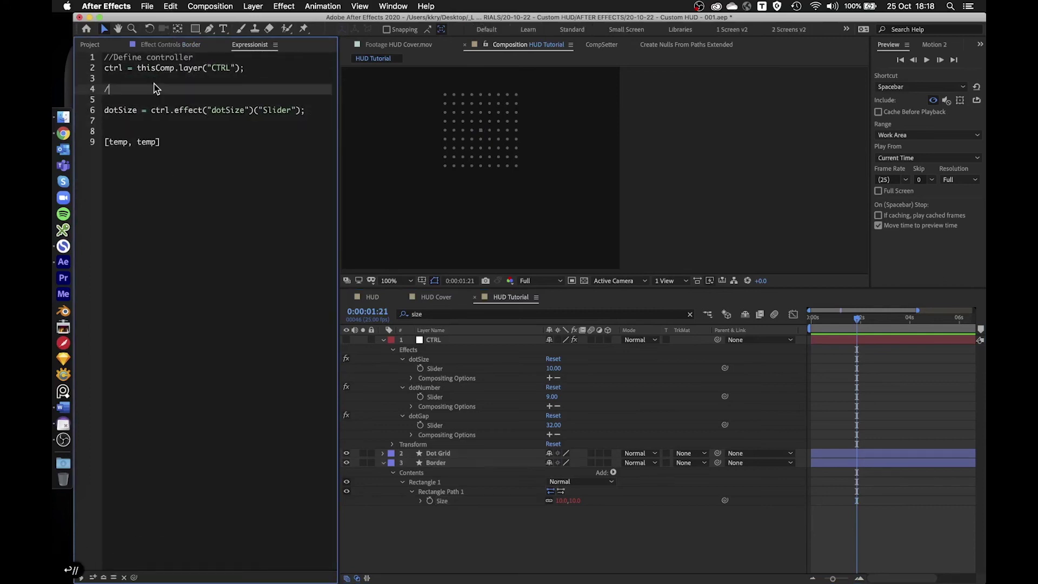
pyautogui.write('//Define variables')
# - Add unfinished dotNumber and dotGap variable lines below the dotSize definition in the expression
pyautogui.click(138, 110)
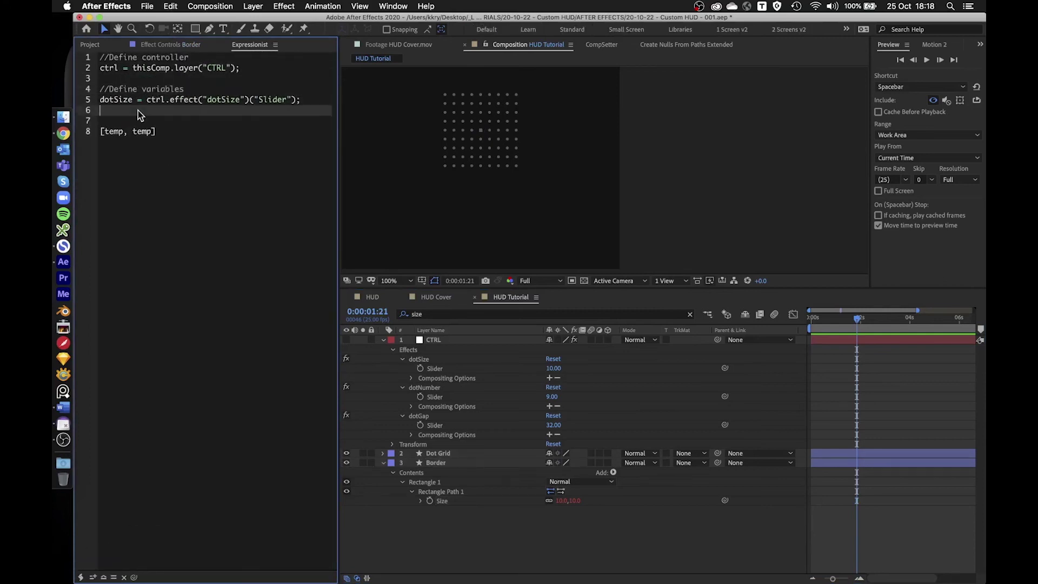
pyautogui.write('dotNumber =')
pyautogui.click(196, 111)
pyautogui.press('Return')
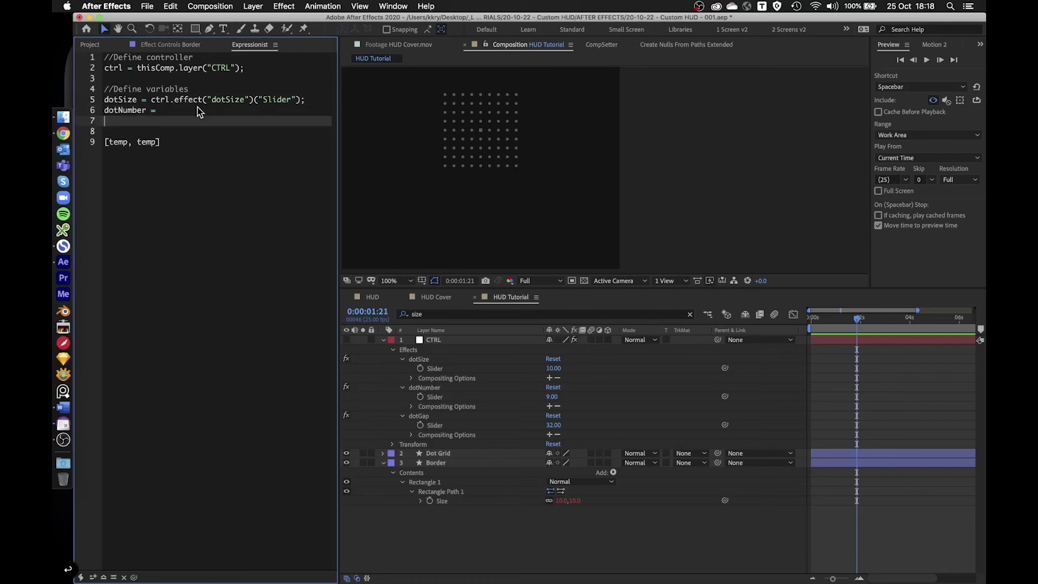
pyautogui.write('dotGap =')
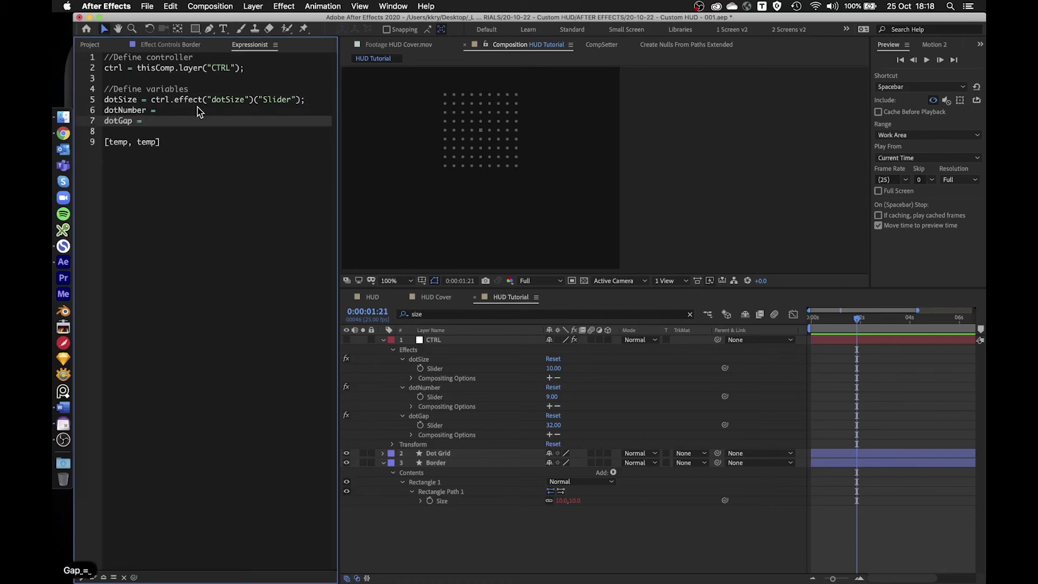
# - Define dotNumber as ctrl.effect("dotNumber")("Slider"); by adapting the dotSize reference, and widen the expression editor
pyautogui.moveTo(151, 100); pyautogui.dragTo(302, 106)
pyautogui.press('super+c')
pyautogui.click(226, 113)
pyautogui.press('super+v')
pyautogui.write(';')
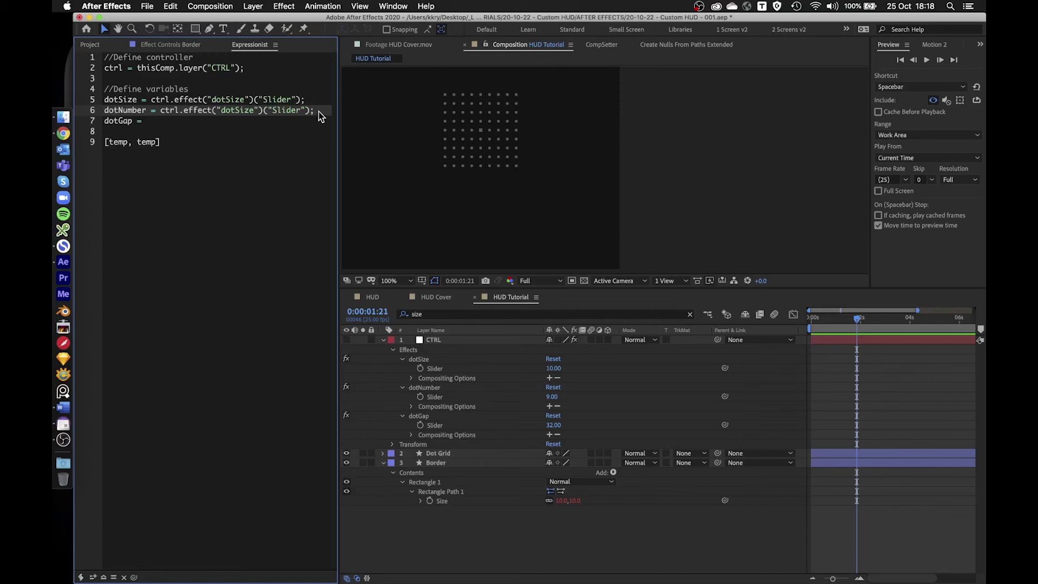
pyautogui.doubleClick(136, 110)
pyautogui.press('super+c')
pyautogui.doubleClick(249, 111)
pyautogui.press('super+v')
pyautogui.moveTo(339, 120); pyautogui.dragTo(381, 122)
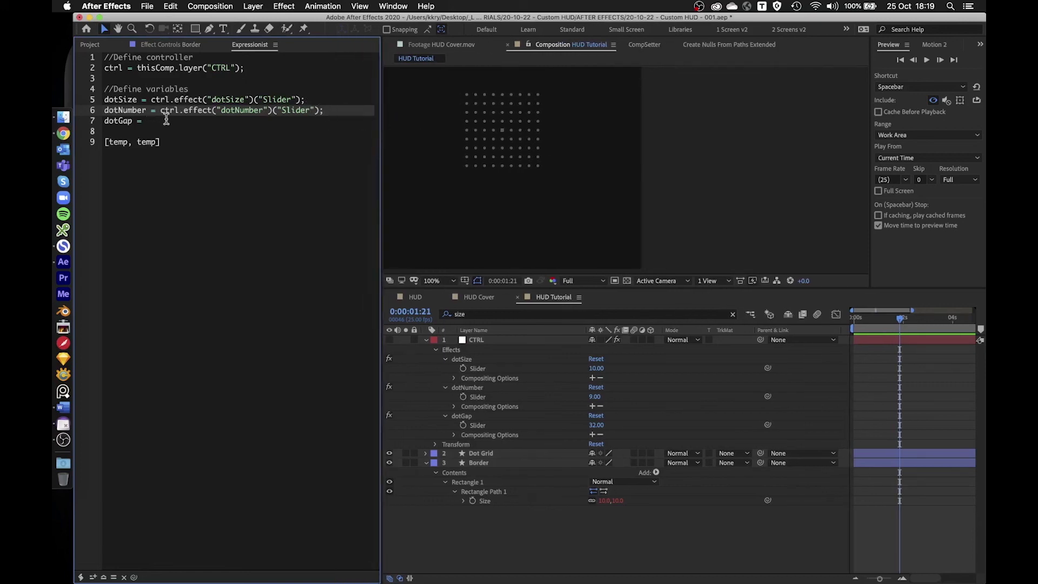
# - Define dotGap as ctrl.effect("dotGap")("Slider"); by adapting the dotNumber reference
pyautogui.moveTo(161, 111); pyautogui.dragTo(331, 115)
pyautogui.press('super+c')
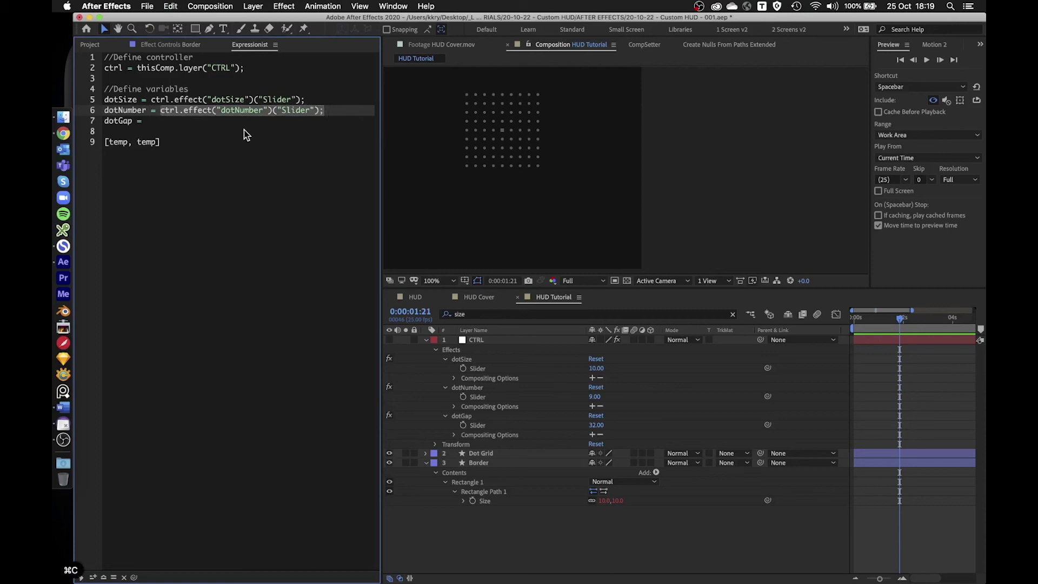
pyautogui.click(241, 121)
pyautogui.press('super+v')
pyautogui.doubleClick(233, 122)
pyautogui.write('dotGap')
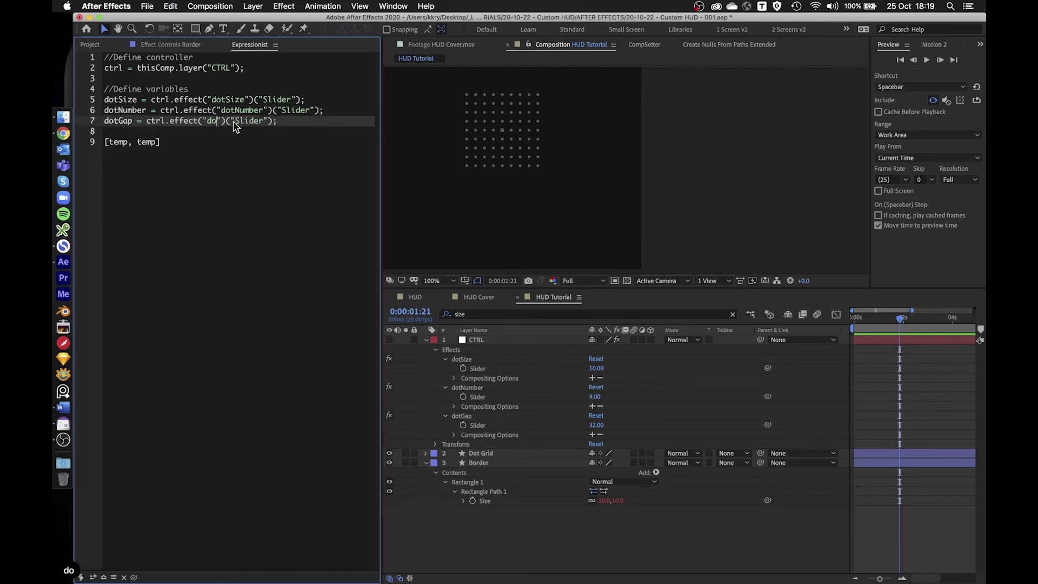
pyautogui.click(310, 122)
# - Replace the [temp, temp] line with the comment //Calculate x and y and begin a side variable beneath it
pyautogui.moveTo(189, 143); pyautogui.dragTo(100, 142)
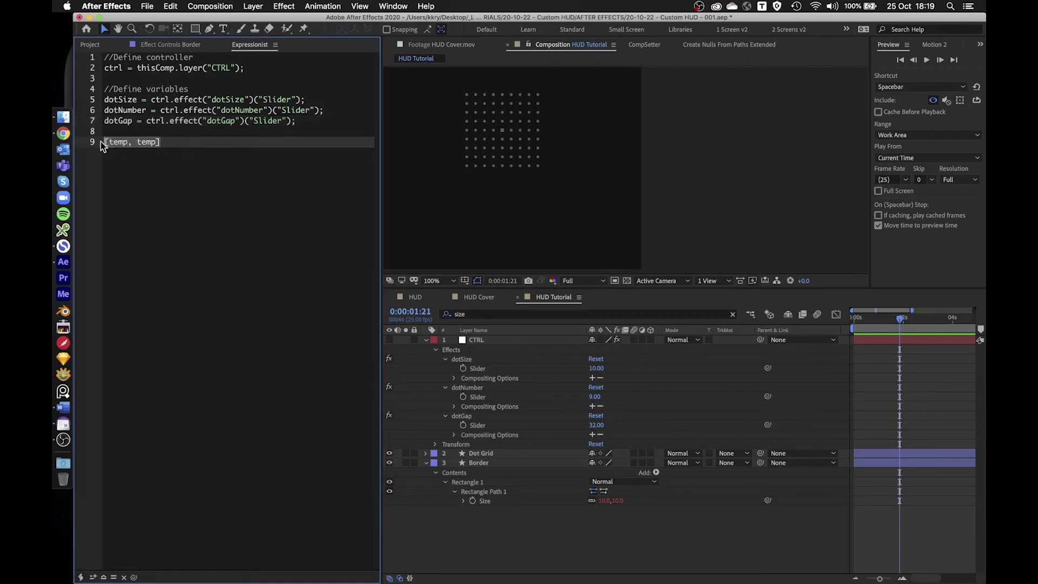
pyautogui.press('BackSpace')
pyautogui.write('//Calculate x and y')
pyautogui.press('Return')
pyautogui.write('size')
pyautogui.press('BackSpace')
pyautogui.press('BackSpace')
pyautogui.press('BackSpace')
pyautogui.write('de = (')
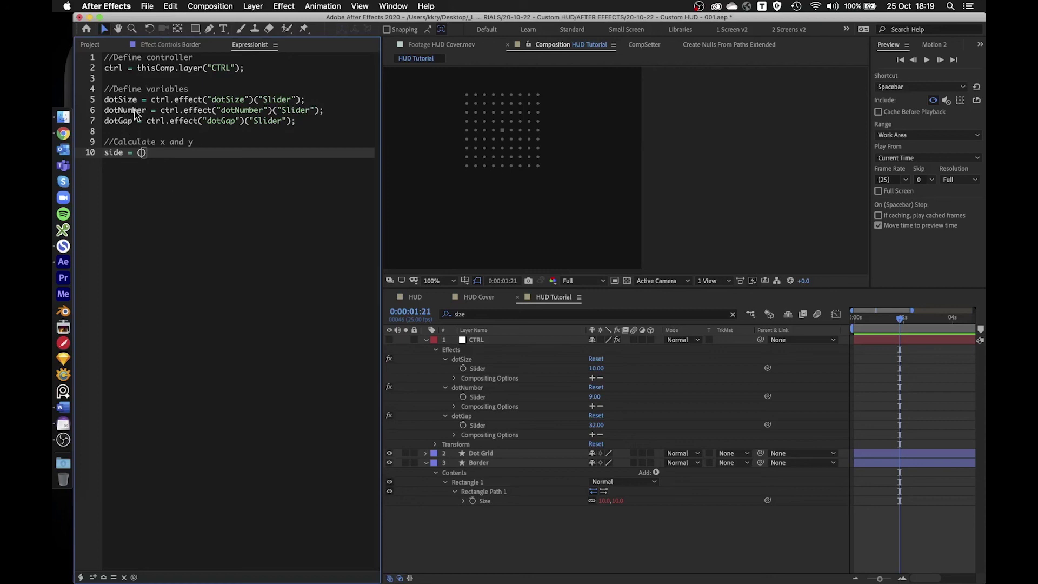
# - Complete the side variable's definition as dotNumber*dotGap;
pyautogui.doubleClick(124, 110)
pyautogui.press('super+c')
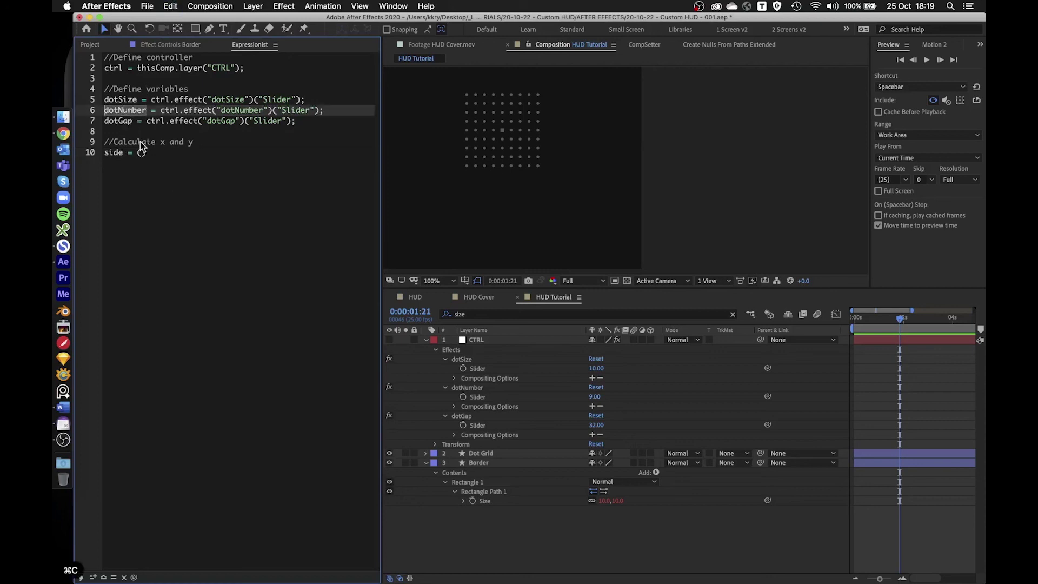
pyautogui.doubleClick(142, 152)
pyautogui.press('super+v')
pyautogui.write('*')
pyautogui.doubleClick(119, 123)
pyautogui.press('super+c')
pyautogui.click(196, 154)
pyautogui.press('super+v')
pyautogui.write(';')
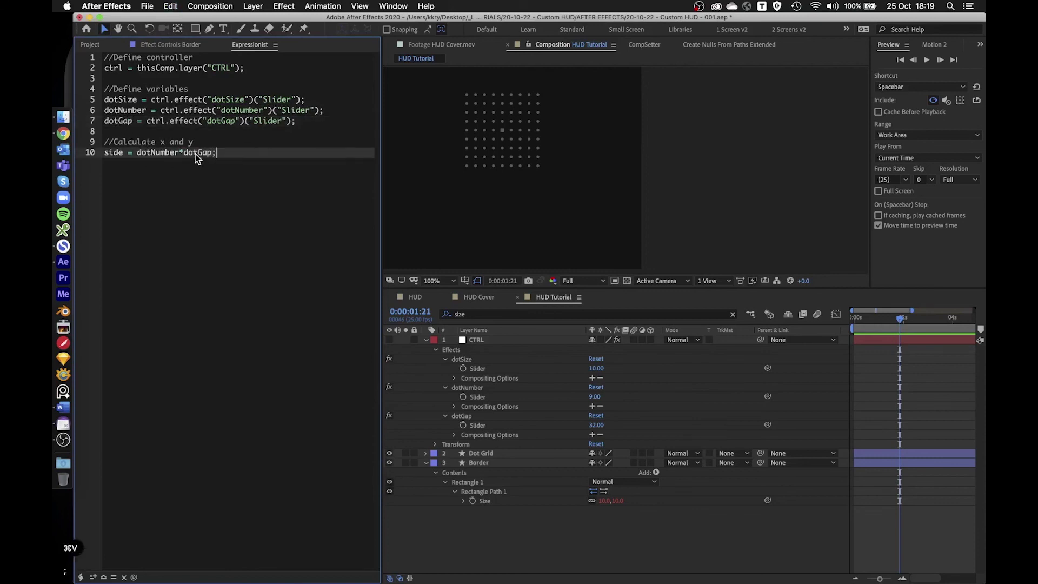
# - End the expression with [side,side]; and apply it to the Size of Border's rectangle
pyautogui.press('Return')
pyautogui.press('Return')
pyautogui.write('[side,side')
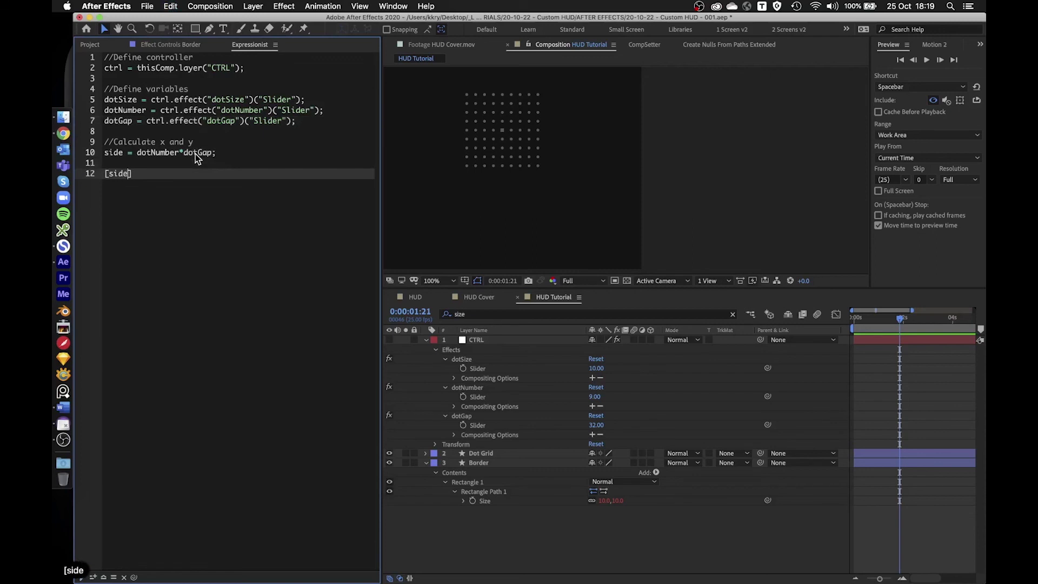
pyautogui.press('Right')
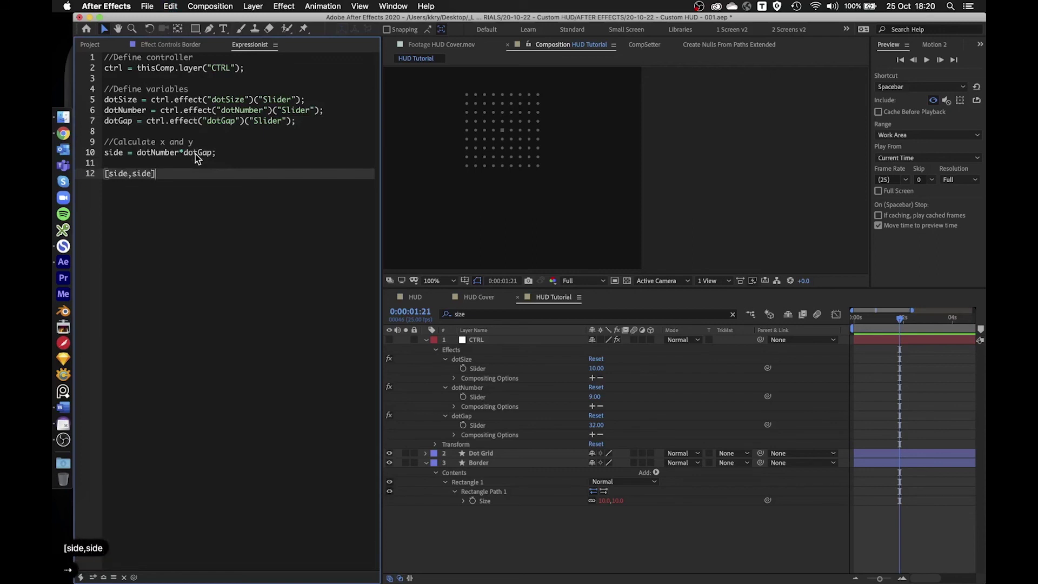
pyautogui.write(';')
pyautogui.click(492, 499)
pyautogui.click(297, 306)
pyautogui.press('super+Return')
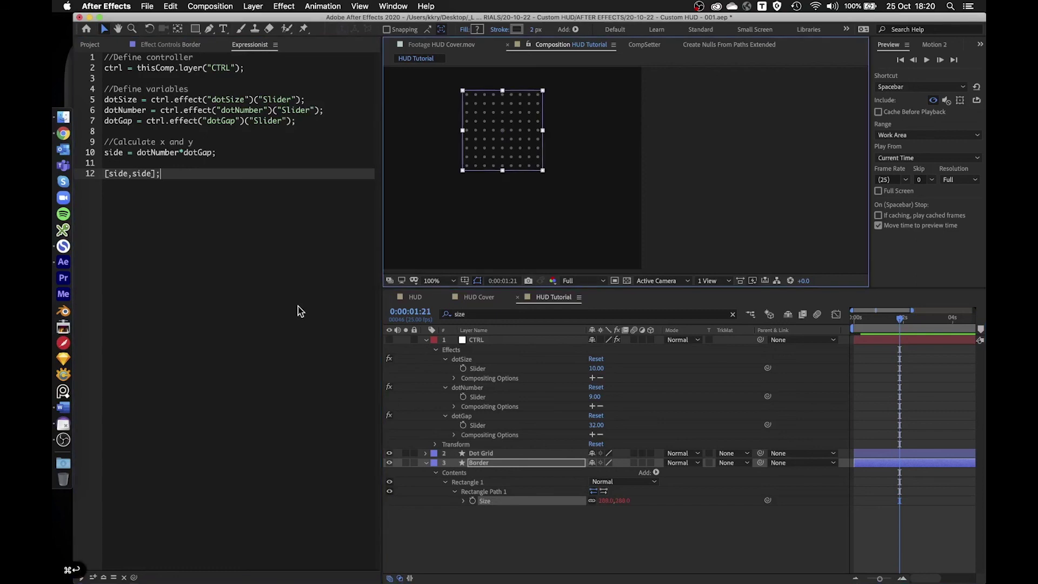
pyautogui.click(482, 533)
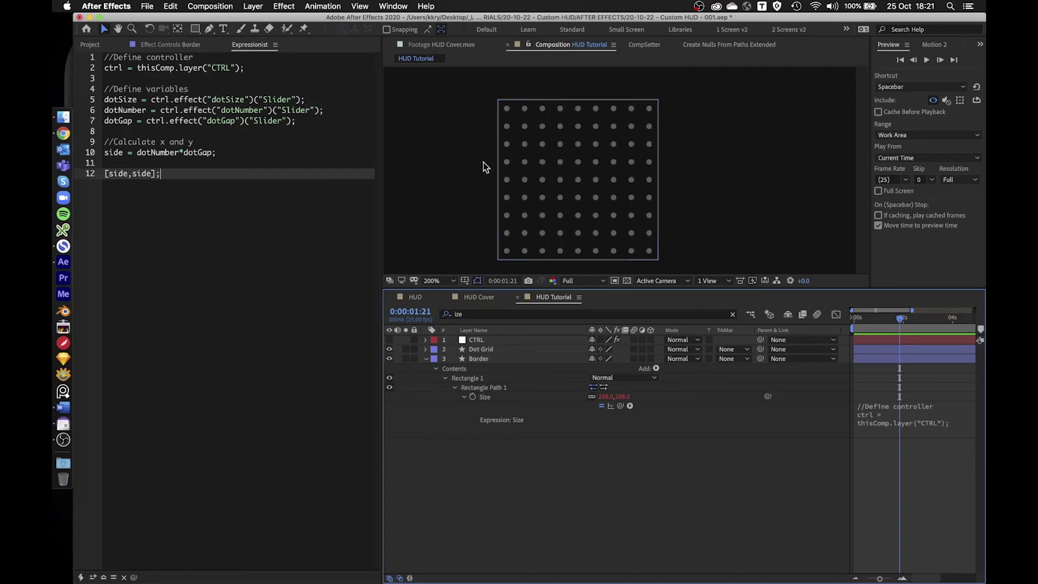
# - Change the side calculation to (dotNumber-1)*dotGap and reapply the expression to Border's Size
pyautogui.click(508, 109)
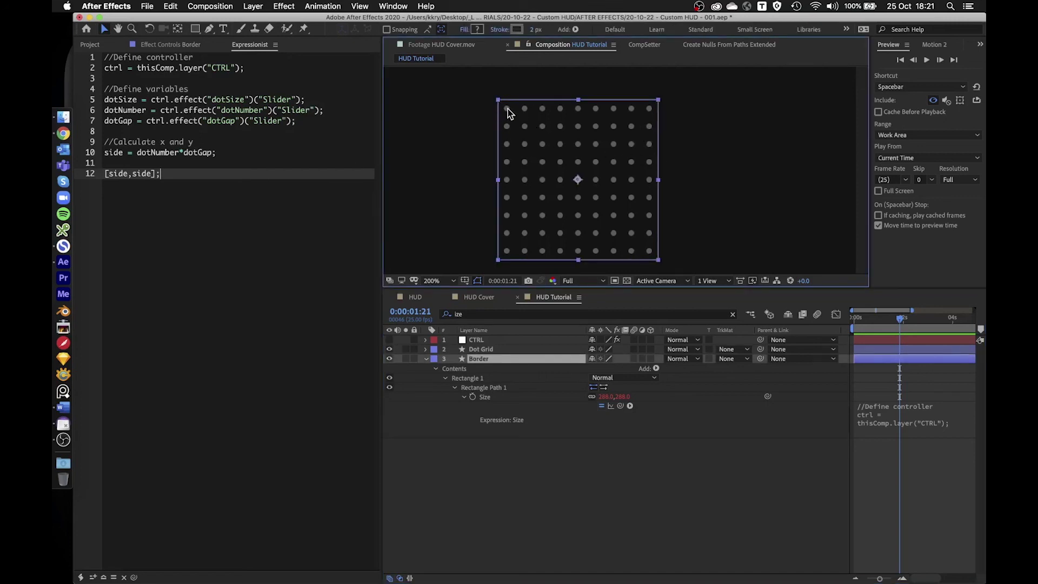
pyautogui.click(180, 153)
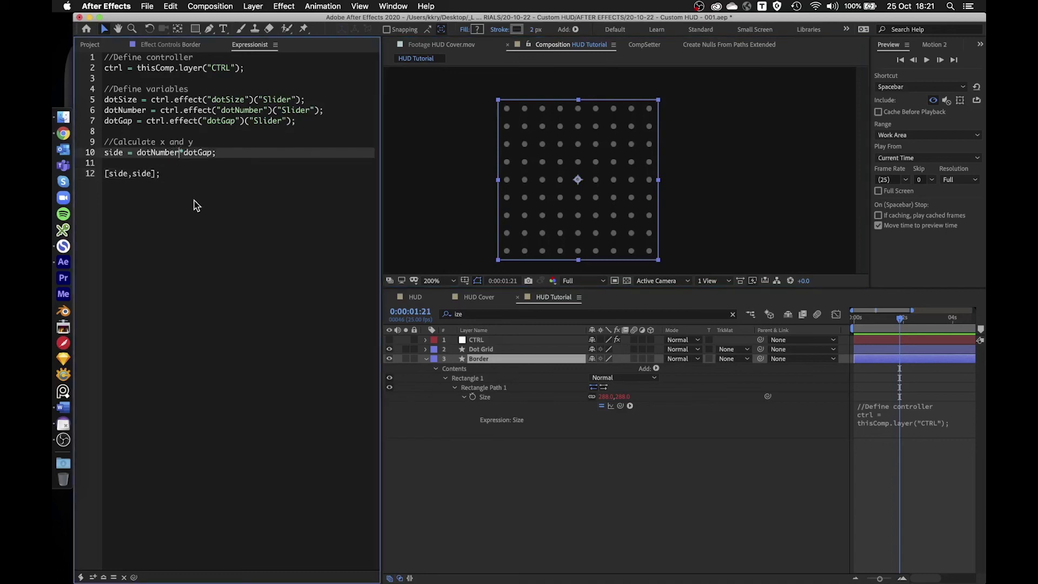
pyautogui.write('-1)')
pyautogui.click(136, 153)
pyautogui.write('(')
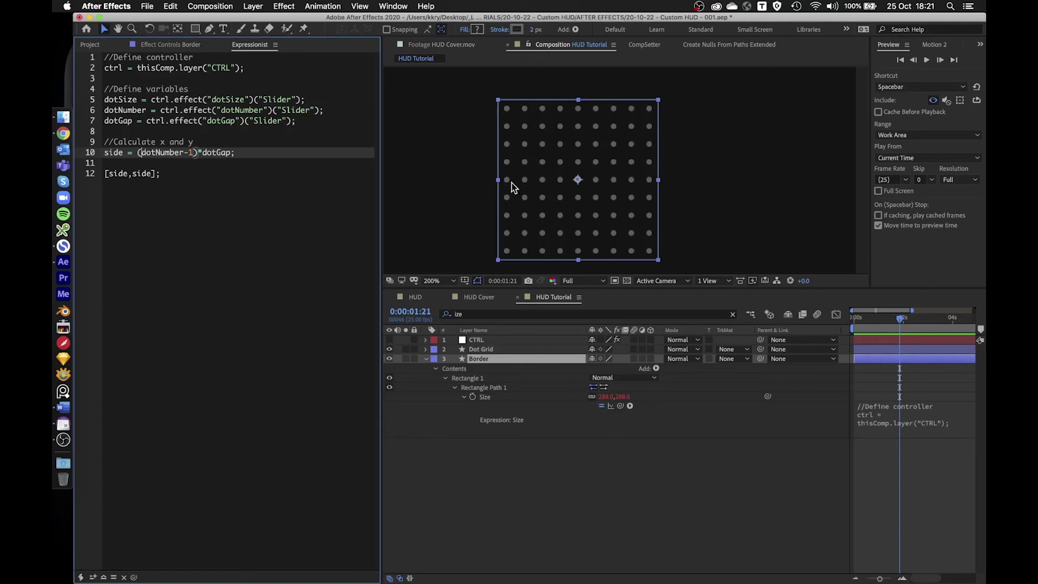
pyautogui.click(503, 398)
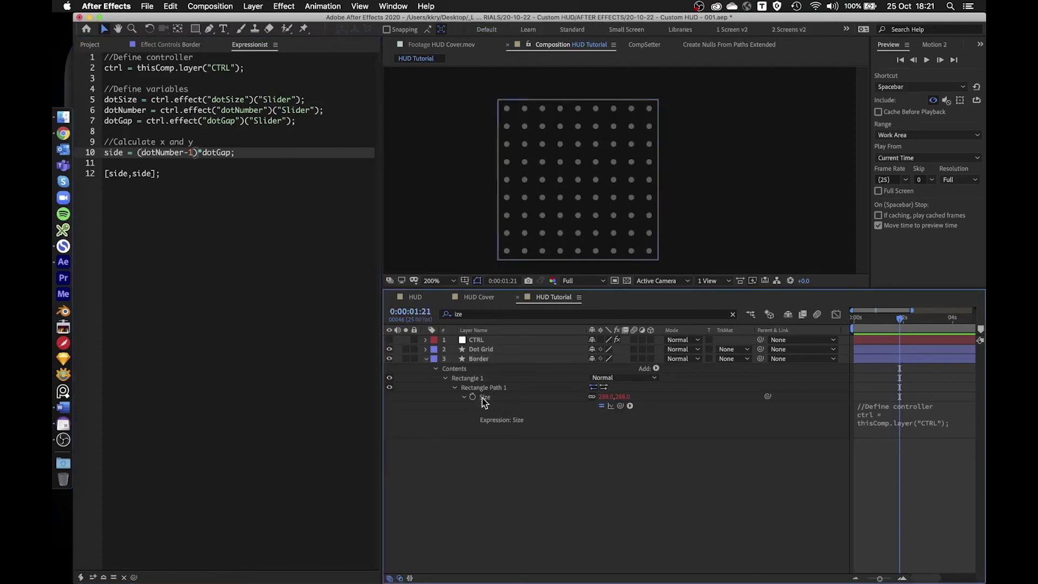
pyautogui.click(223, 162)
pyautogui.press('super+Return')
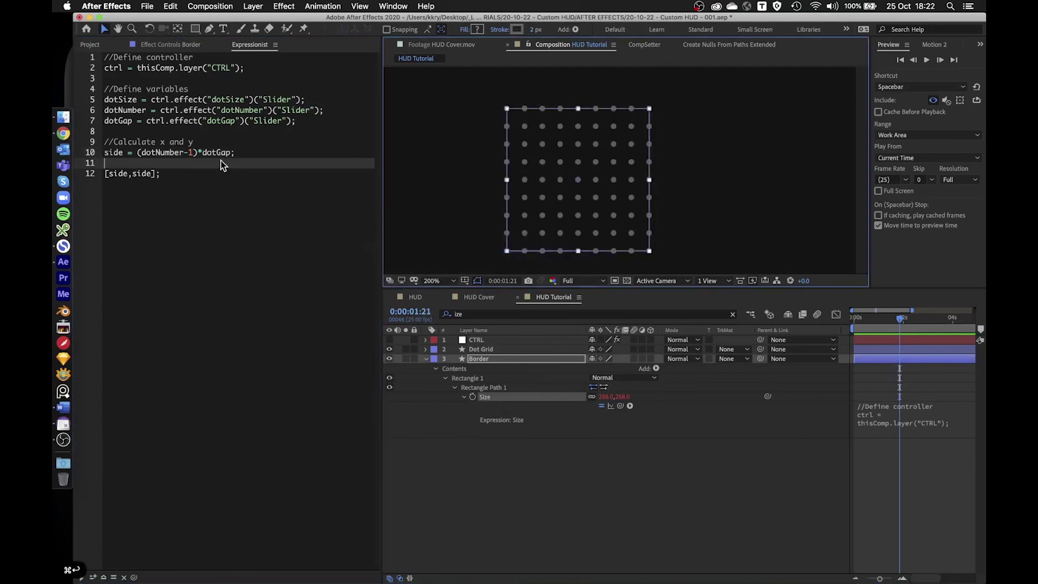
pyautogui.click(581, 509)
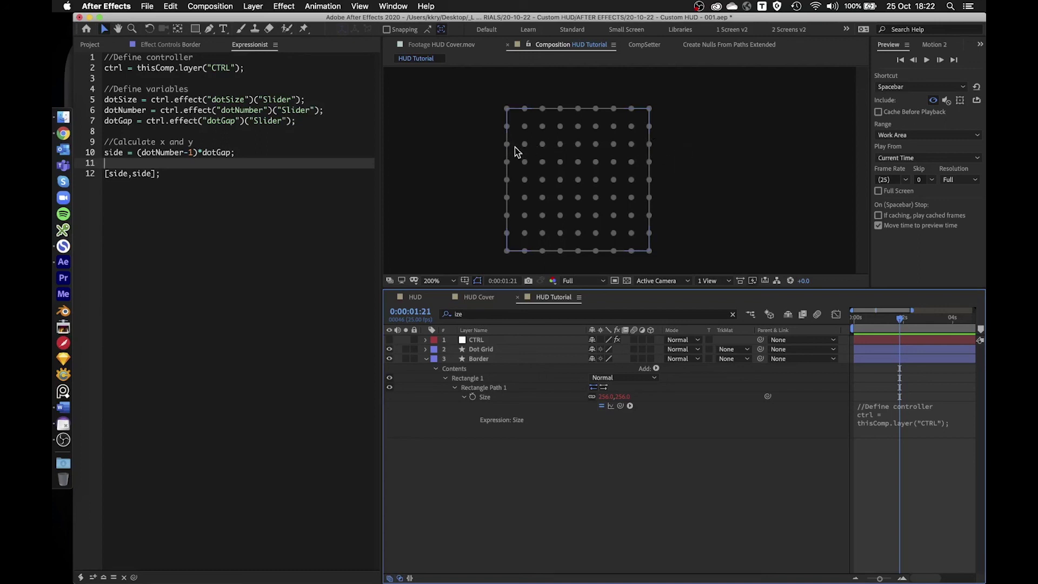
pyautogui.click(650, 149)
pyautogui.moveTo(683, 140); pyautogui.dragTo(485, 149)
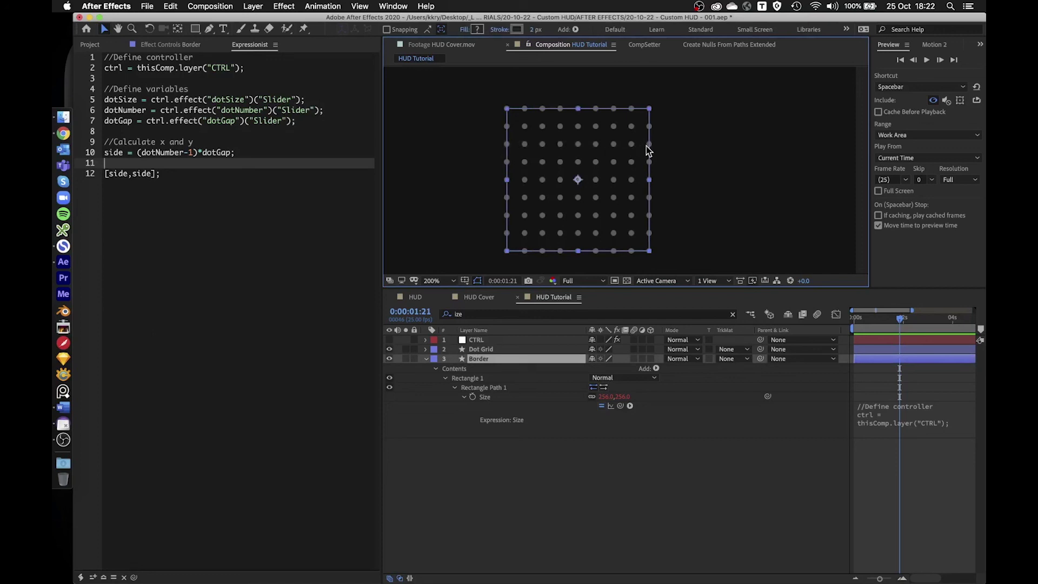
pyautogui.click(679, 152)
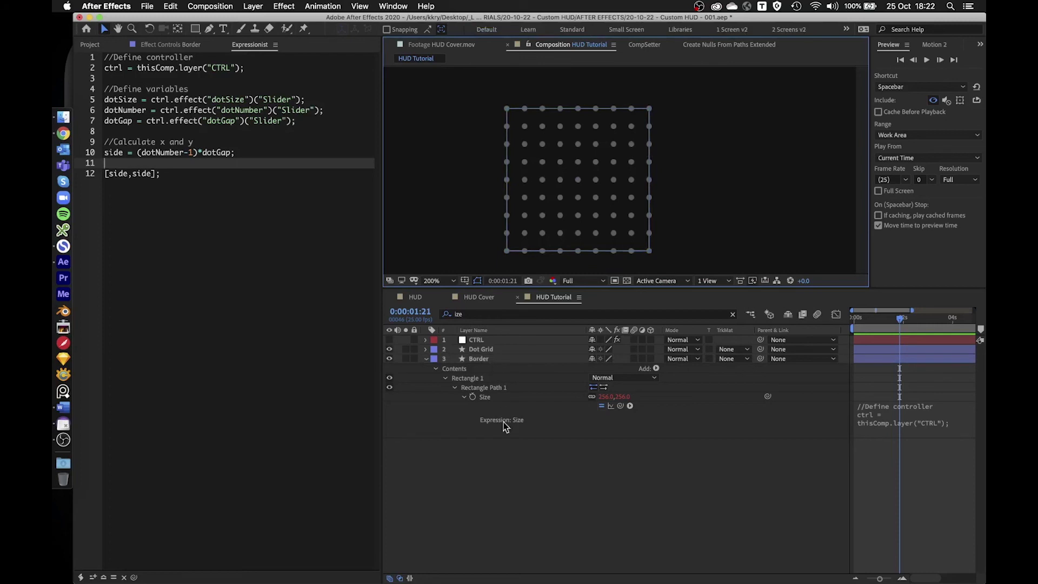
# - Clear the "size" property filter and collapse all layers of the HUD Tutorial composition
pyautogui.click(515, 482)
pyautogui.press('super+a')
pyautogui.press('a')
pyautogui.press('a')
pyautogui.click(534, 456)
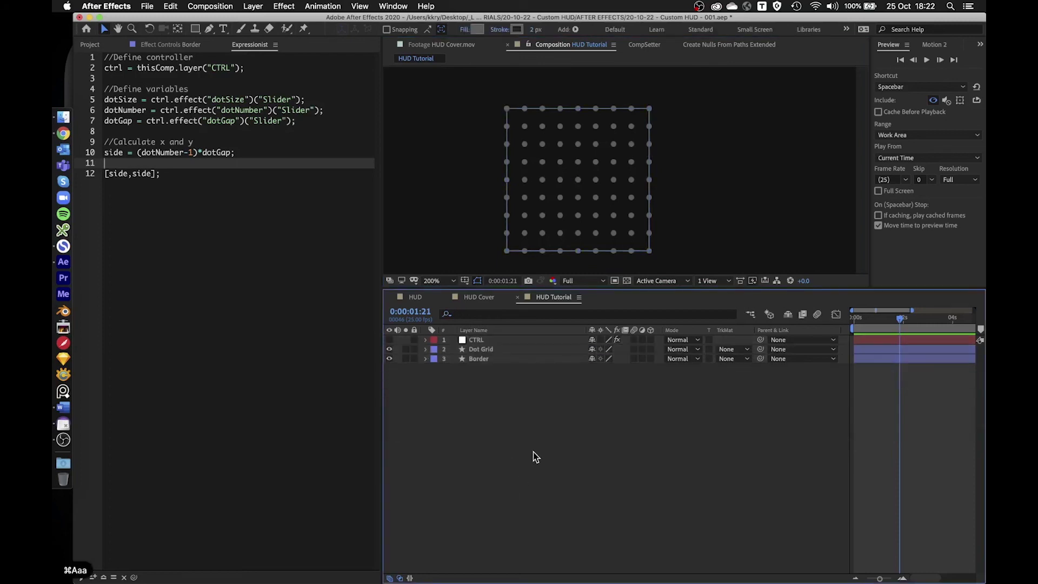
pyautogui.scroll(-4, 619, 106)
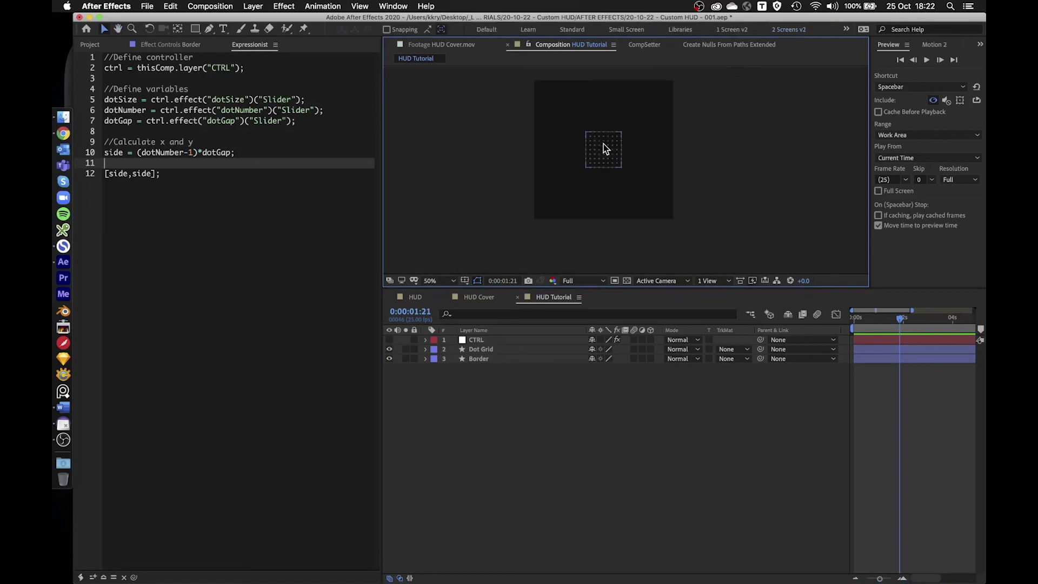
# - Set the dotSize slider on the CTRL layer to 2
pyautogui.click(483, 341)
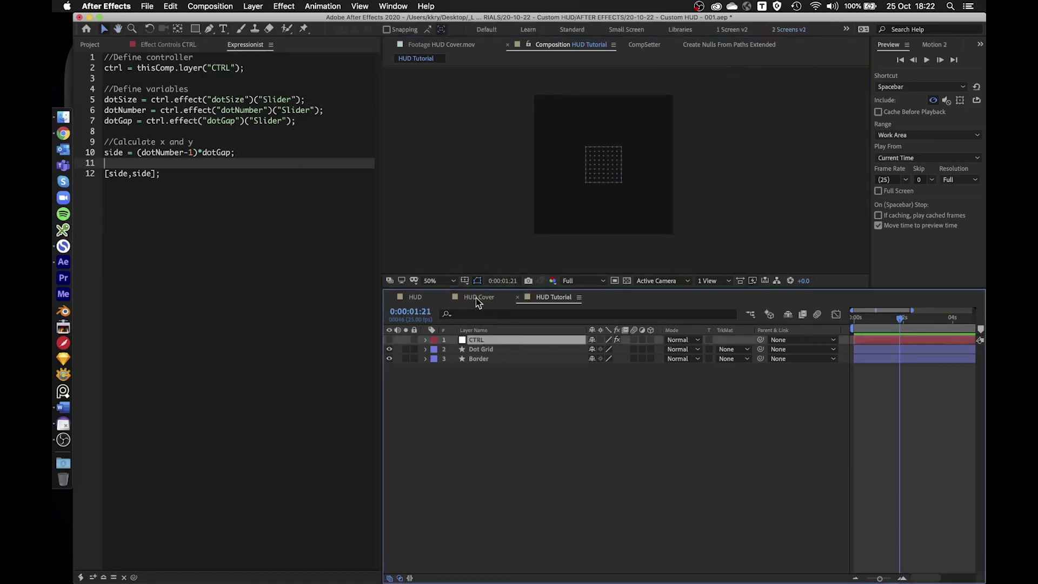
pyautogui.click(171, 45)
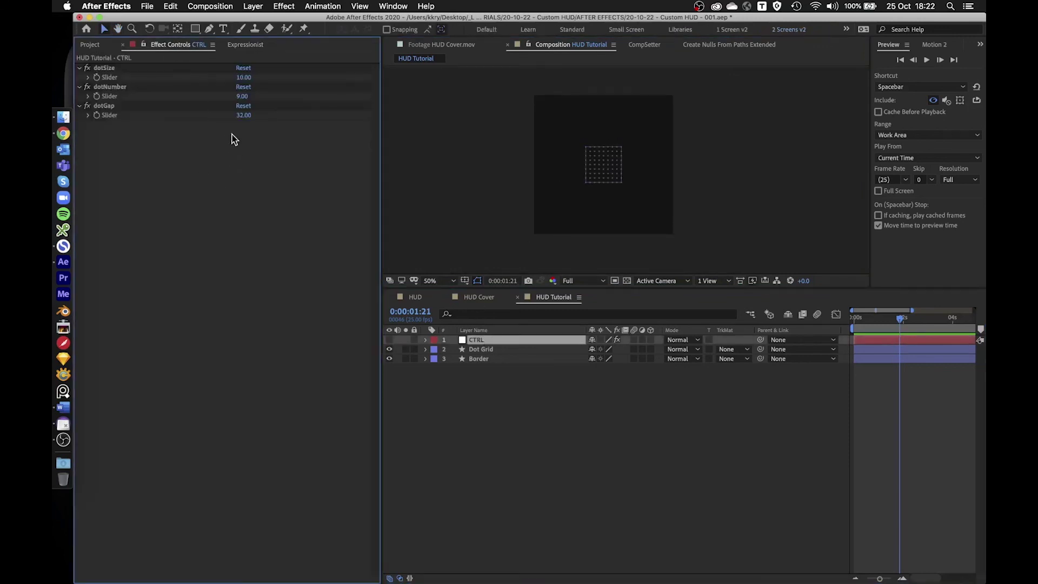
pyautogui.moveTo(246, 77); pyautogui.dragTo(248, 77)
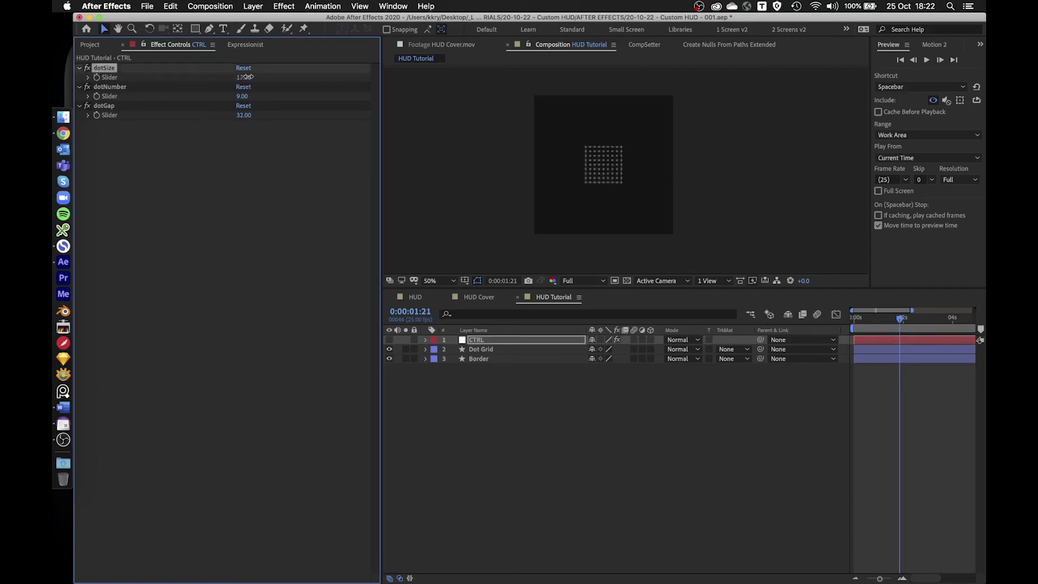
pyautogui.click(244, 77)
pyautogui.write('2')
pyautogui.click(265, 234)
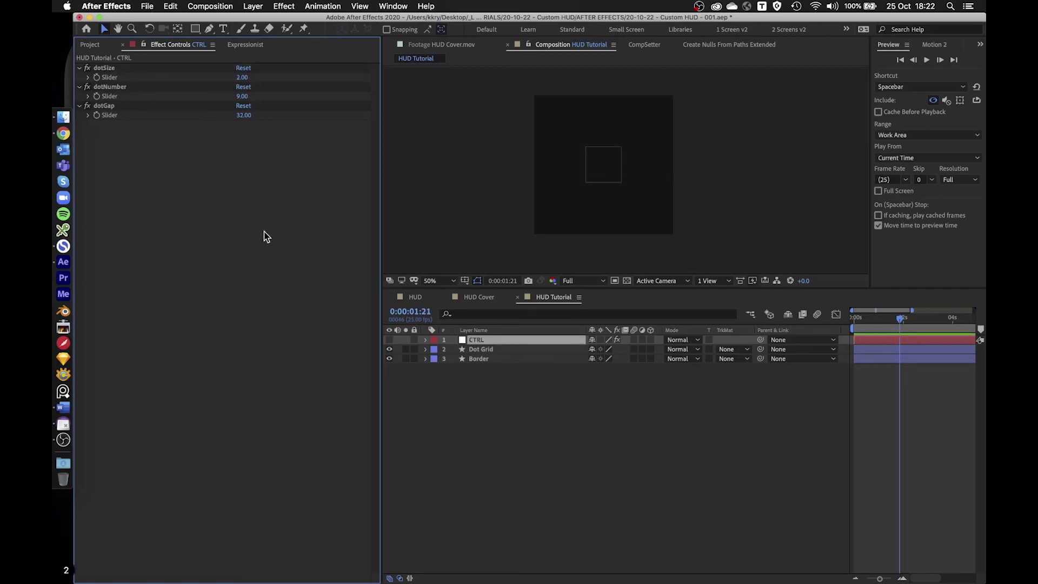
# - Raise CTRL's dotNumber slider to 25 and set its dotGap slider to 30
pyautogui.scroll(1, 654, 174)
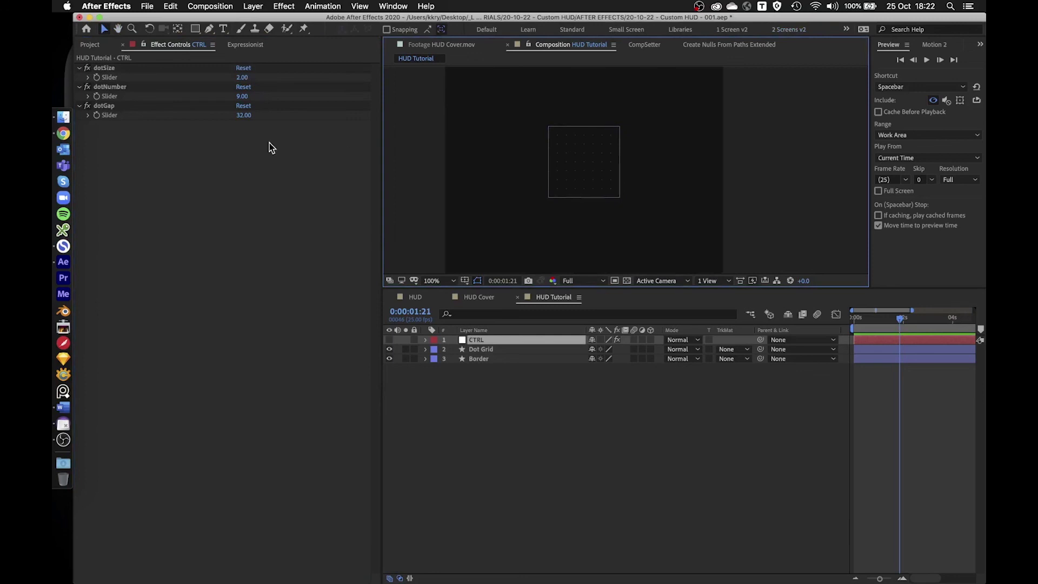
pyautogui.moveTo(242, 96); pyautogui.dragTo(252, 96)
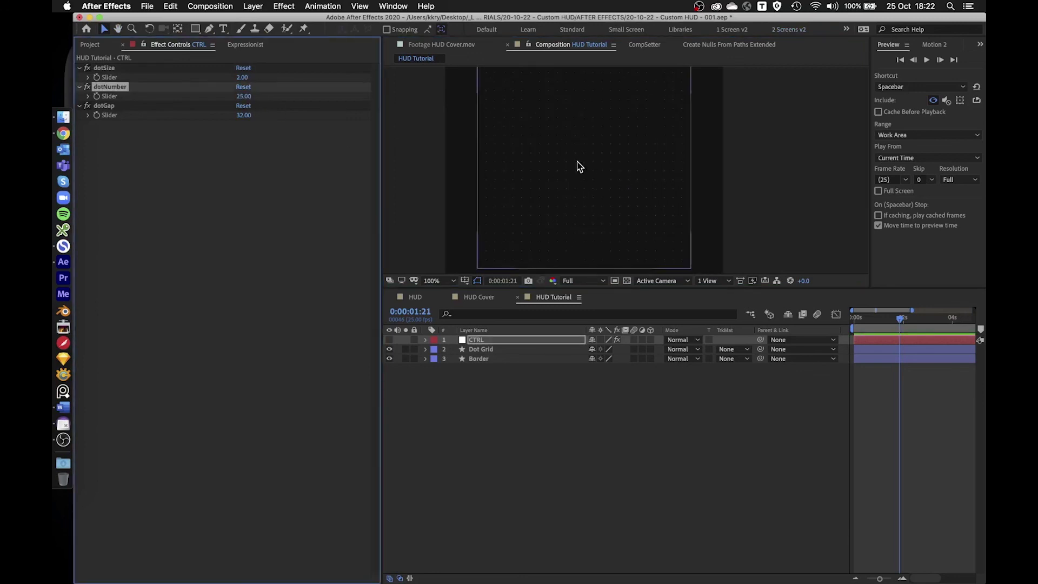
pyautogui.click(244, 115)
pyautogui.write('30')
pyautogui.press('Return')
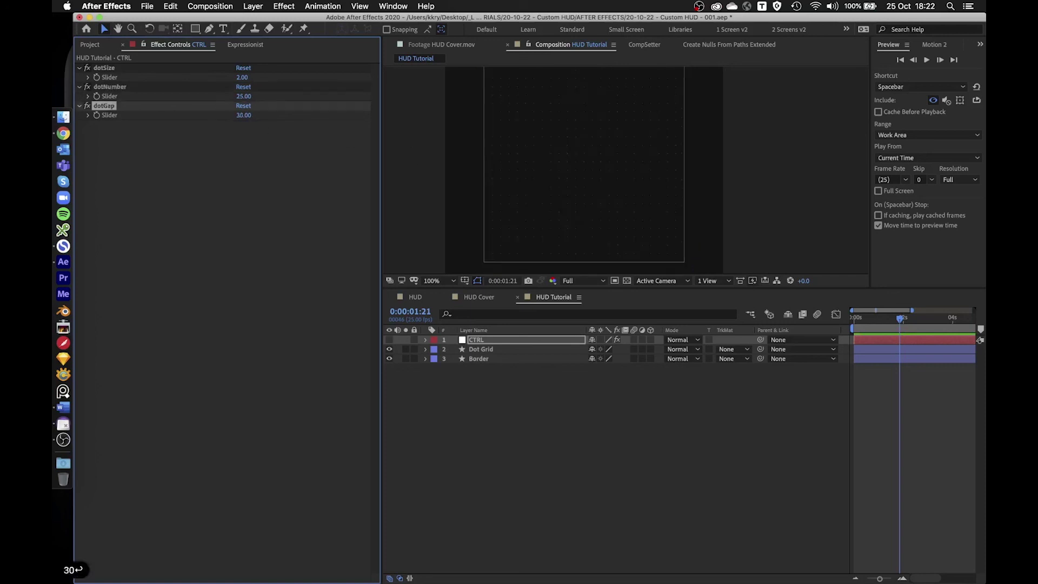
# - Set CTRL's dotNumber slider to 30 so the grid and border fill more of the composition, and deselect the layer
pyautogui.click(600, 163)
pyautogui.scroll(-2, 598, 122)
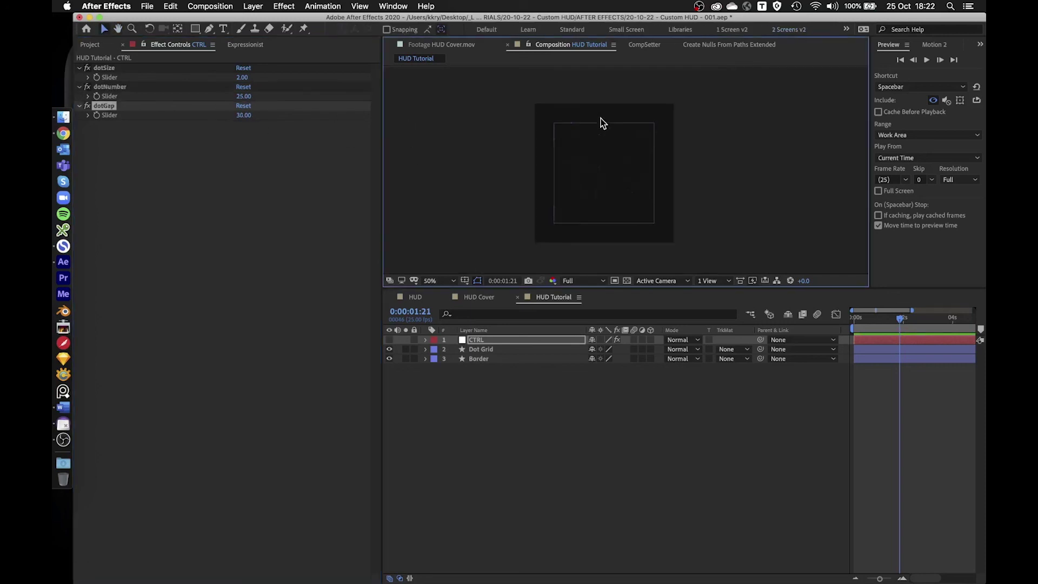
pyautogui.moveTo(254, 98); pyautogui.dragTo(252, 96)
pyautogui.click(243, 97)
pyautogui.write('30')
pyautogui.press('Return')
pyautogui.click(518, 412)
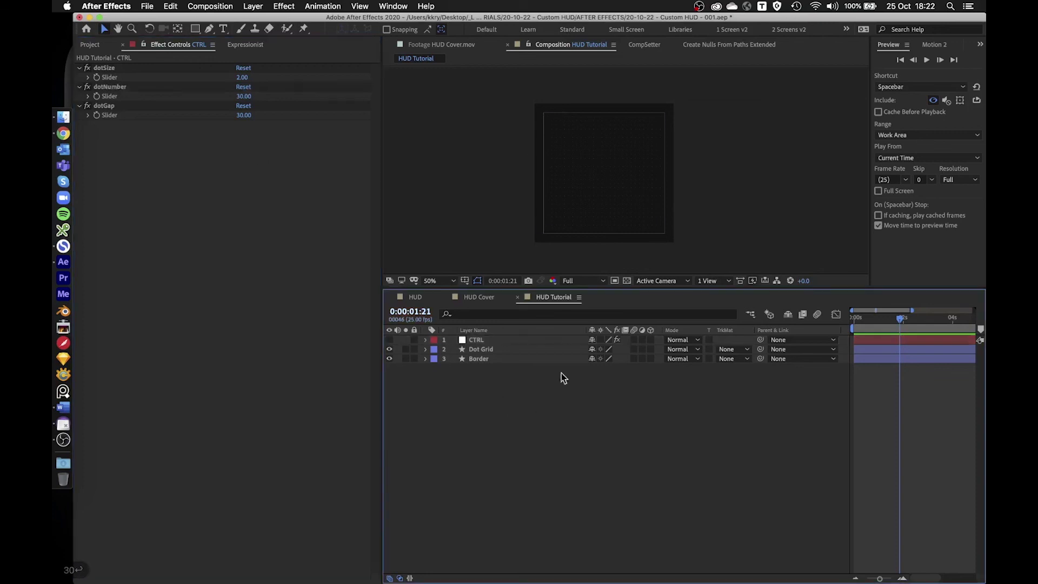